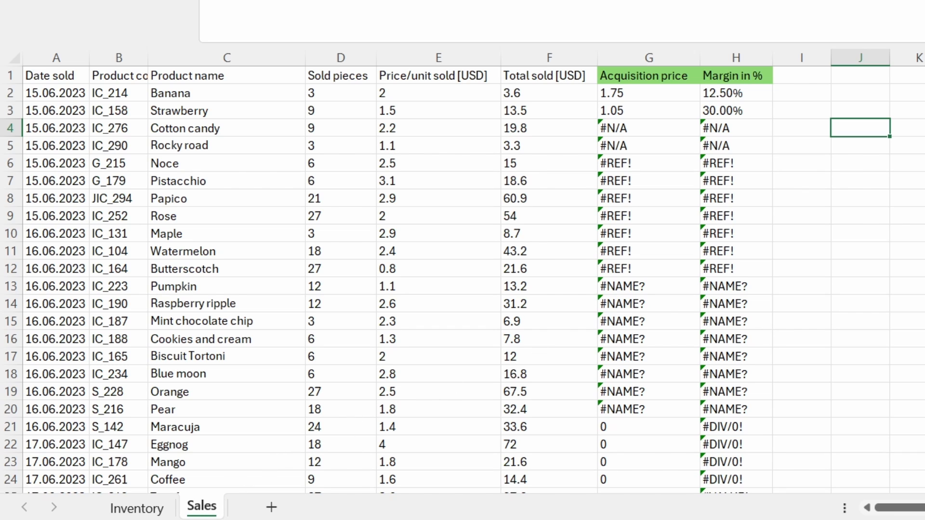
Glance at the Inventory product list, then return to the Sales sheet with its #N/A lookup errors
click(137, 508)
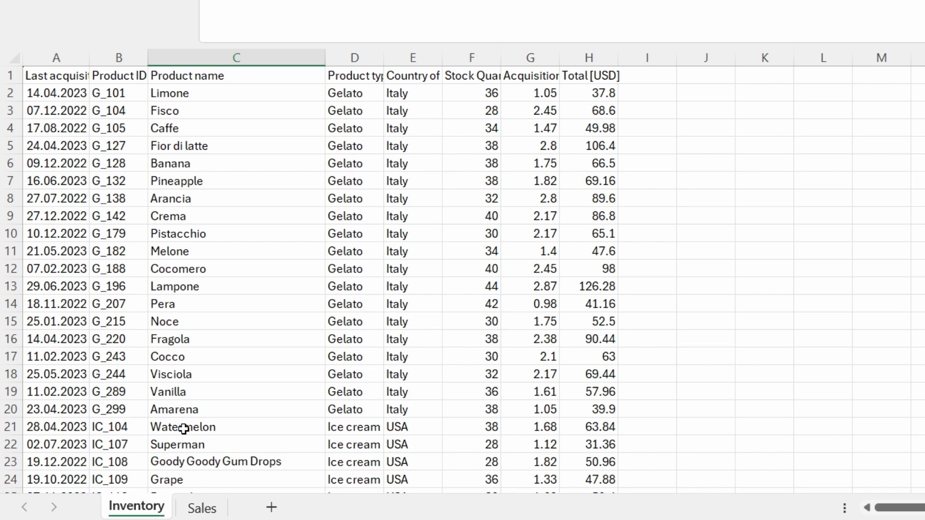
click(201, 508)
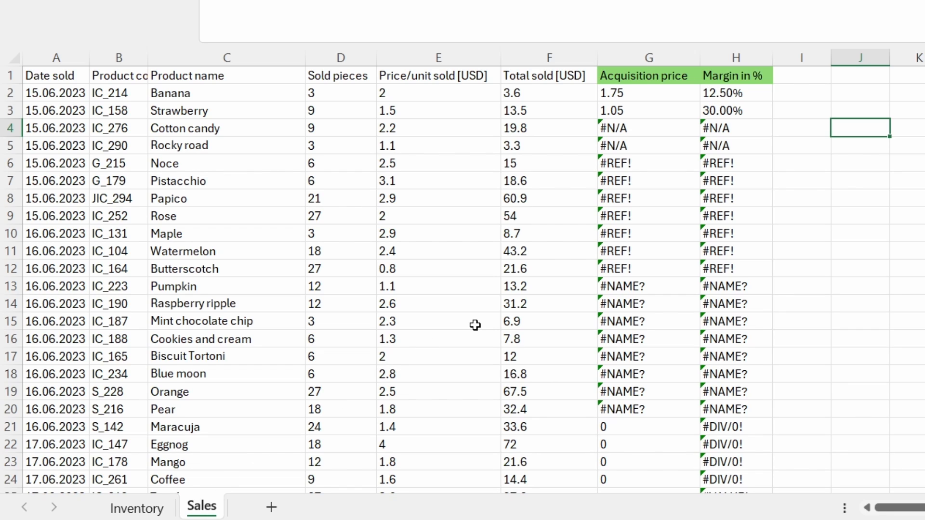
click(814, 196)
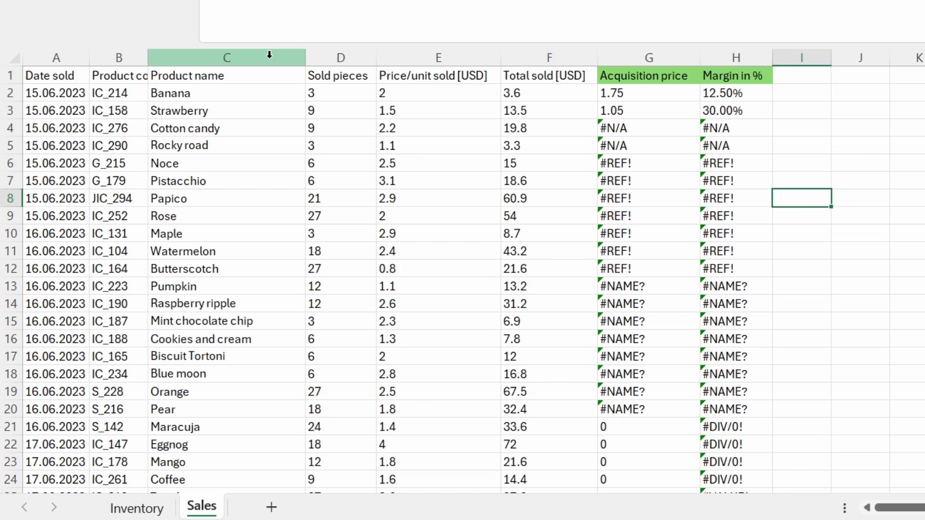
AutoFit column B so the Product code header shows in full
click(230, 96)
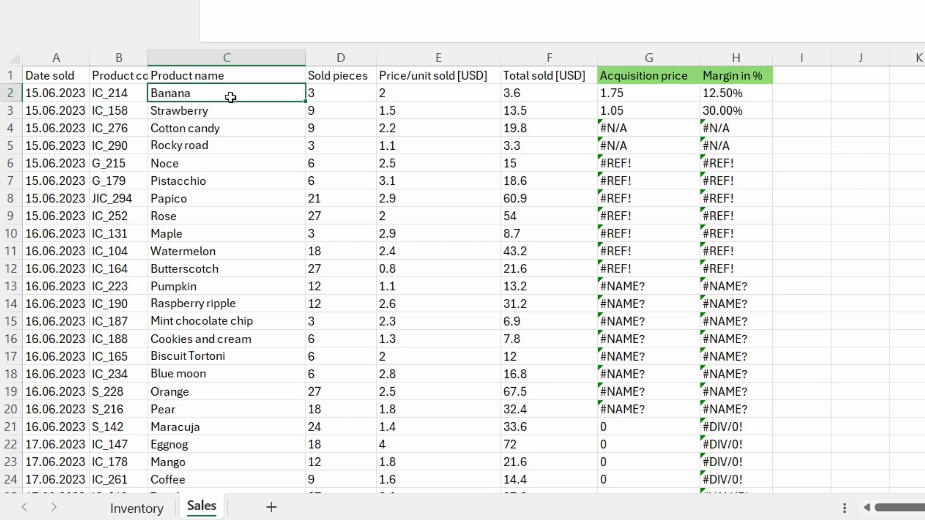
click(130, 93)
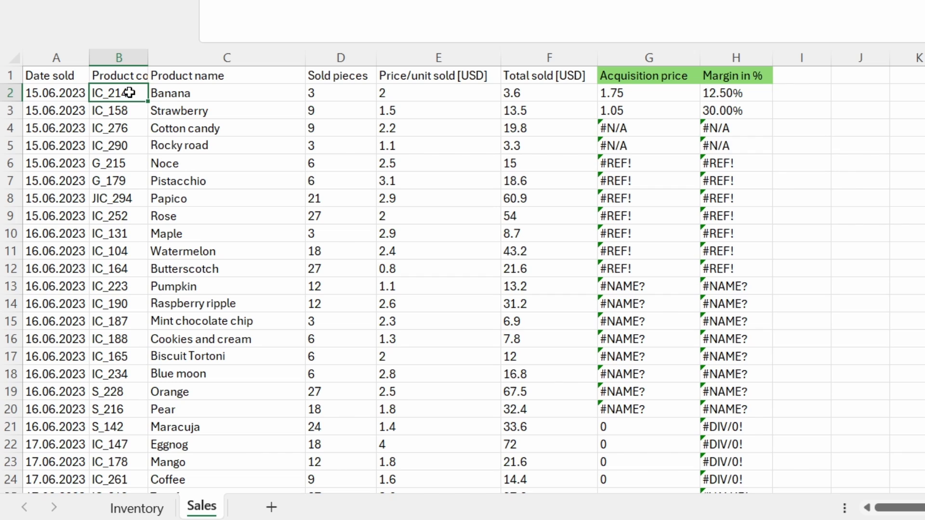
double_click(148, 58)
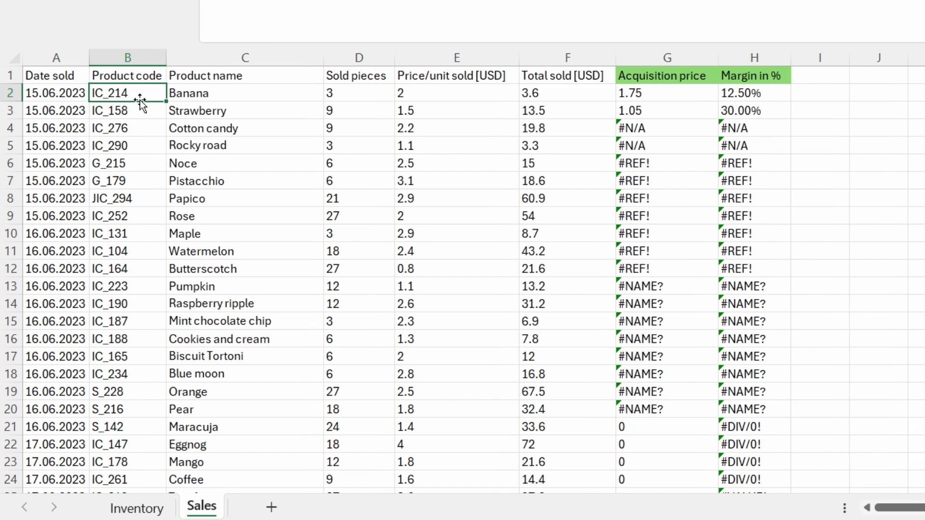
click(190, 94)
Inspect C2's XLOOKUP lookup range and compare it with the Inventory sheet
double_click(198, 95)
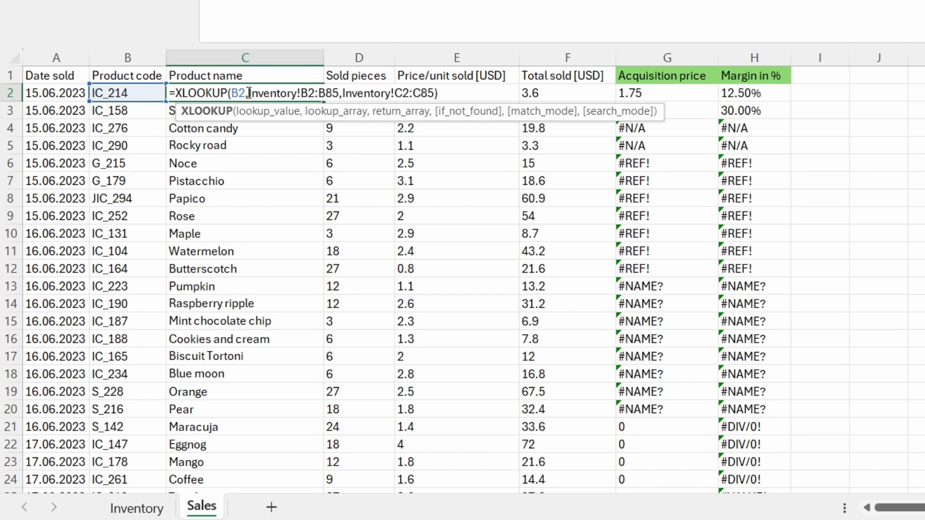
drag(297, 92, 341, 94)
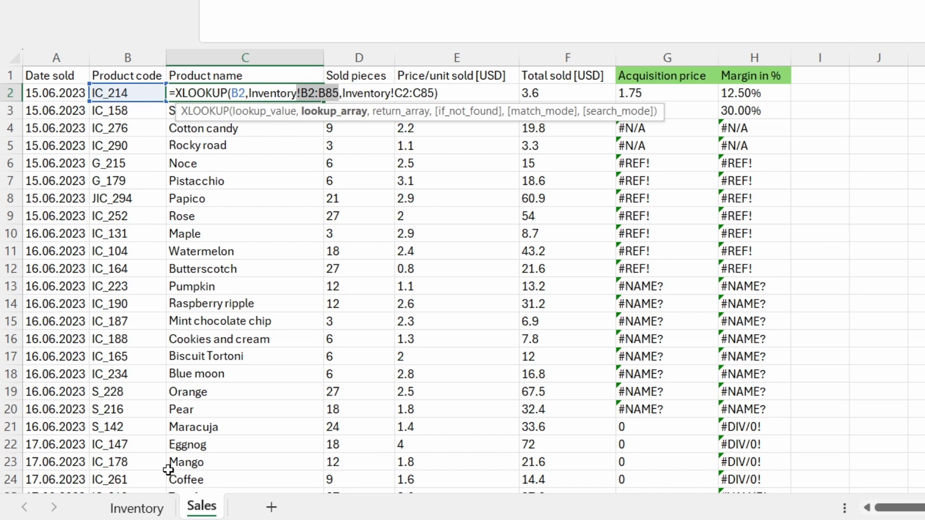
click(136, 508)
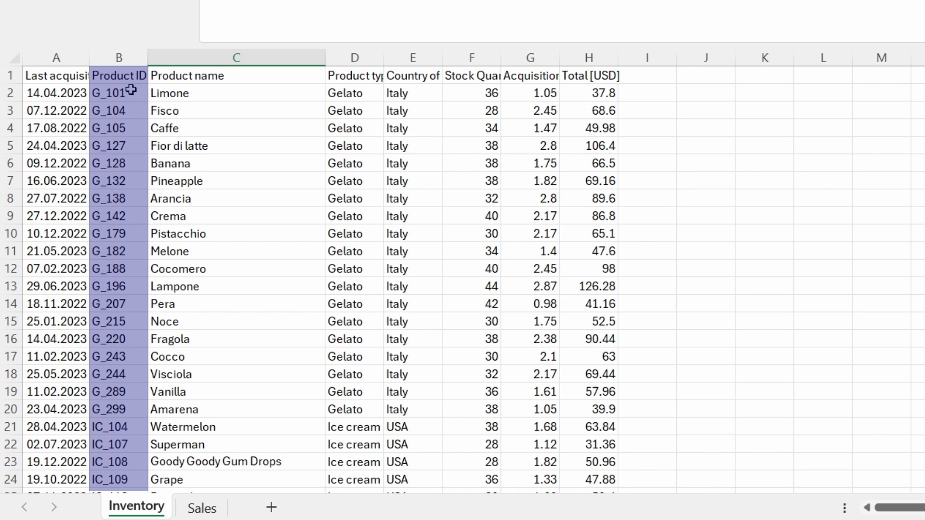
click(201, 508)
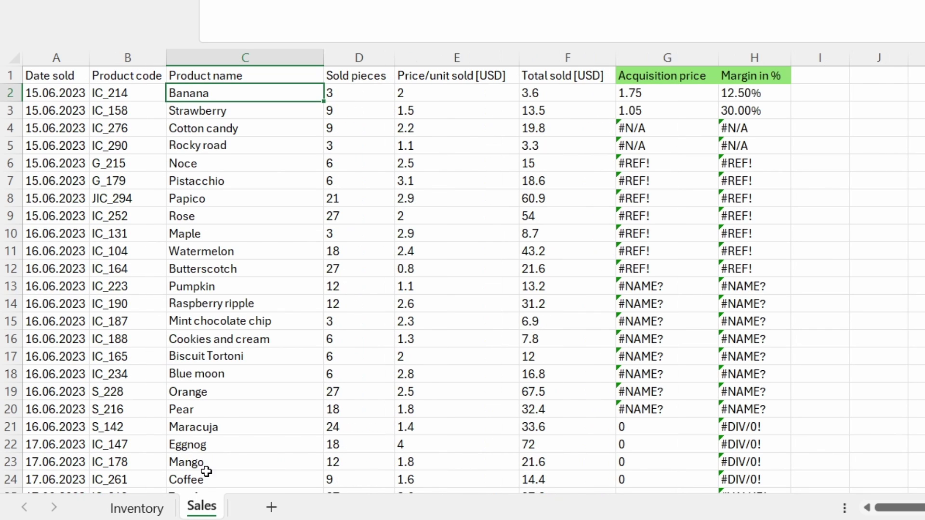
double_click(258, 100)
click(357, 94)
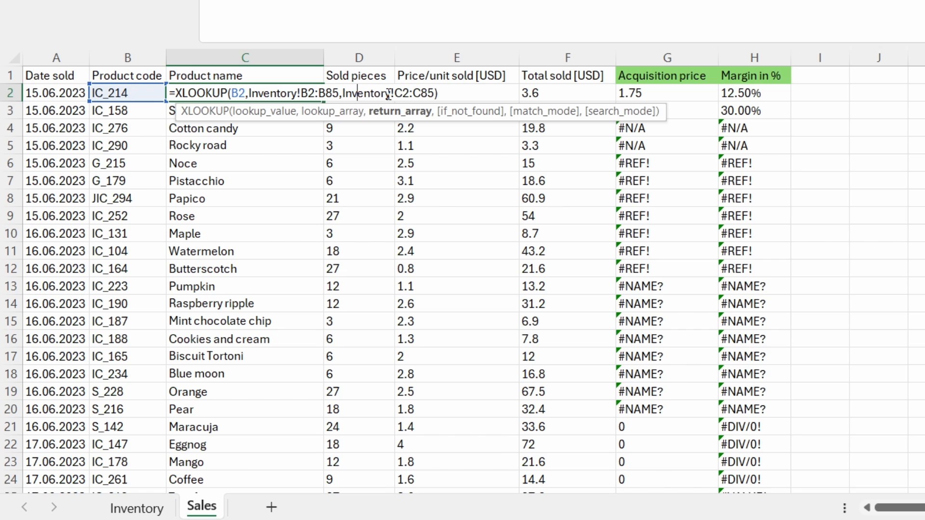
Check the Product name return column on Inventory and confirm C2's formula unchanged
click(137, 508)
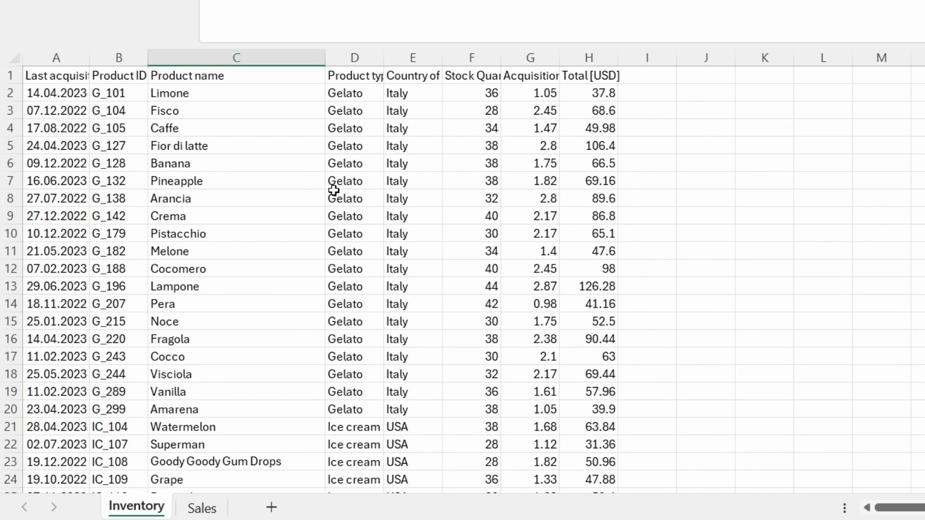
click(230, 80)
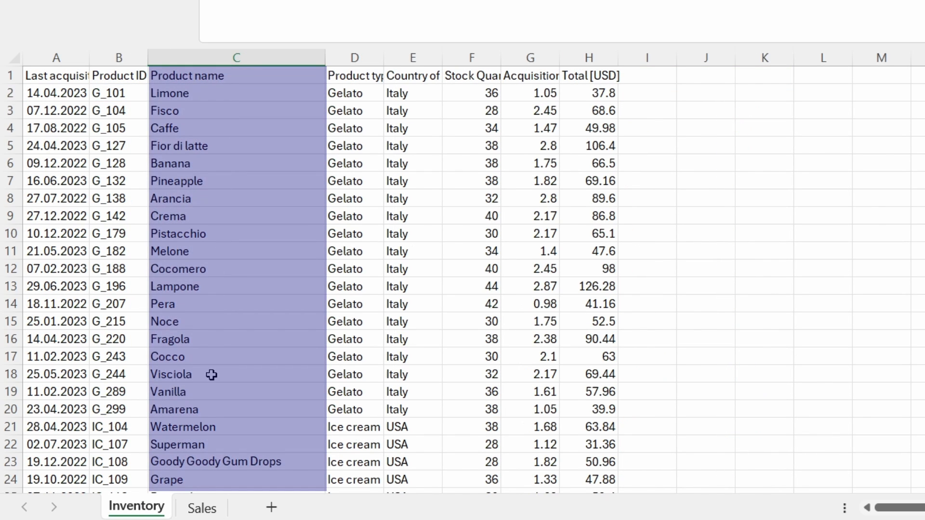
click(202, 508)
double_click(240, 93)
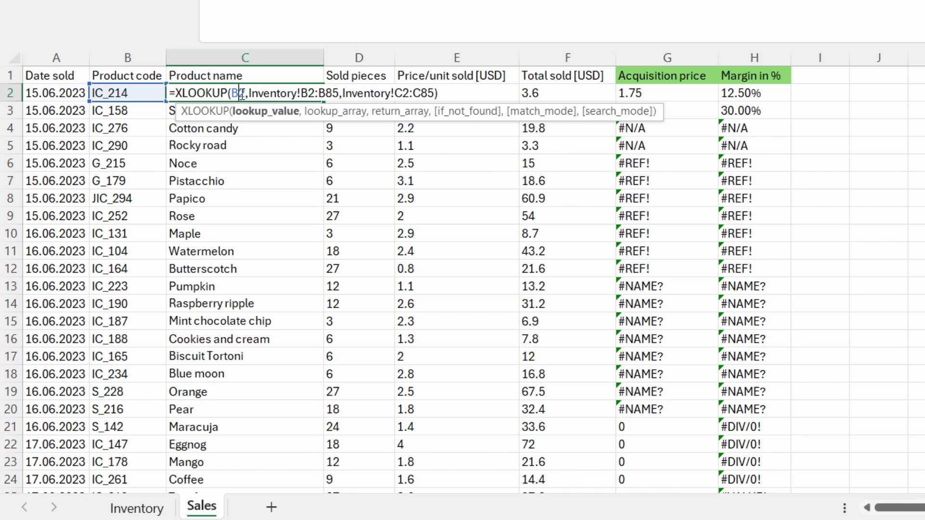
key(Return)
click(240, 93)
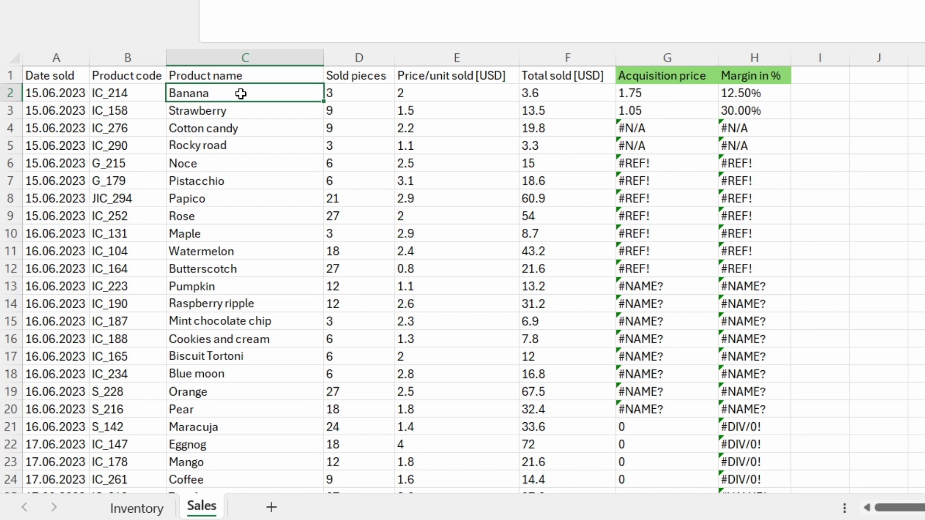
scroll(258, 145, down, 4)
scroll(257, 145, down, 6)
scroll(257, 146, down, 4)
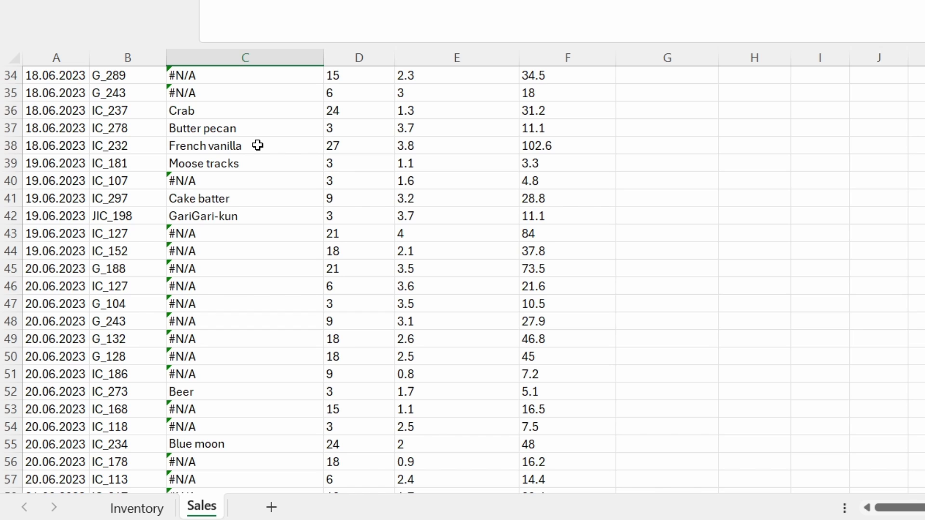
scroll(257, 146, up, 6)
scroll(258, 145, up, 2)
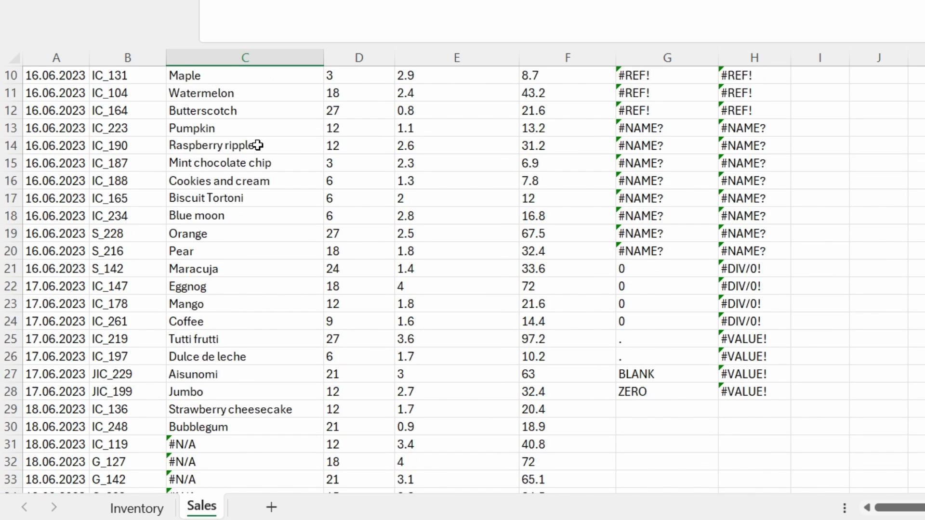
scroll(258, 145, up, 4)
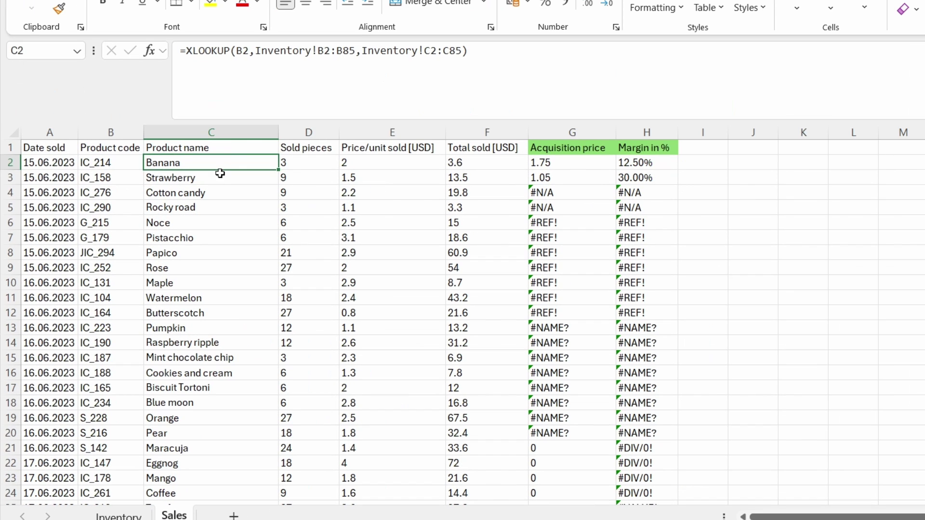
Step down column C from Strawberry to Rose, seeing the Inventory ranges shift each row
click(220, 175)
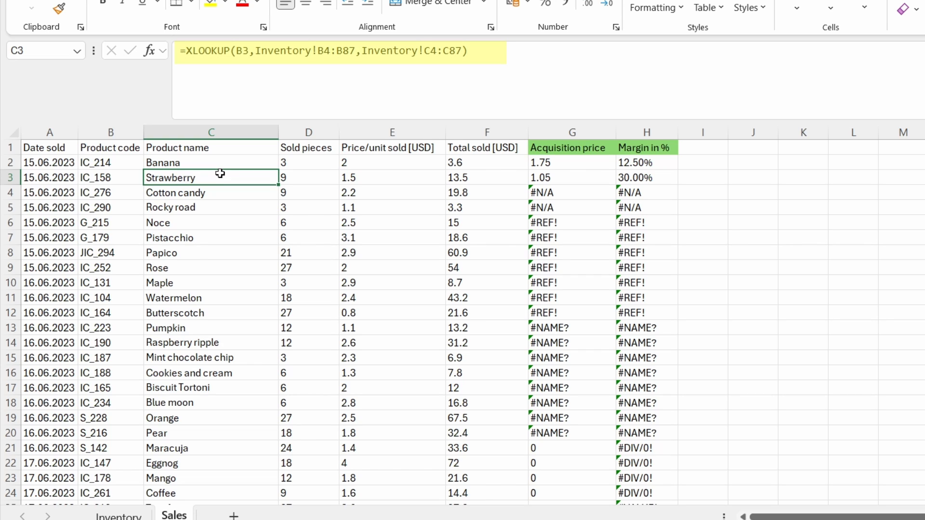
key(Down)
key(Down)
key(Down)
key(Down)
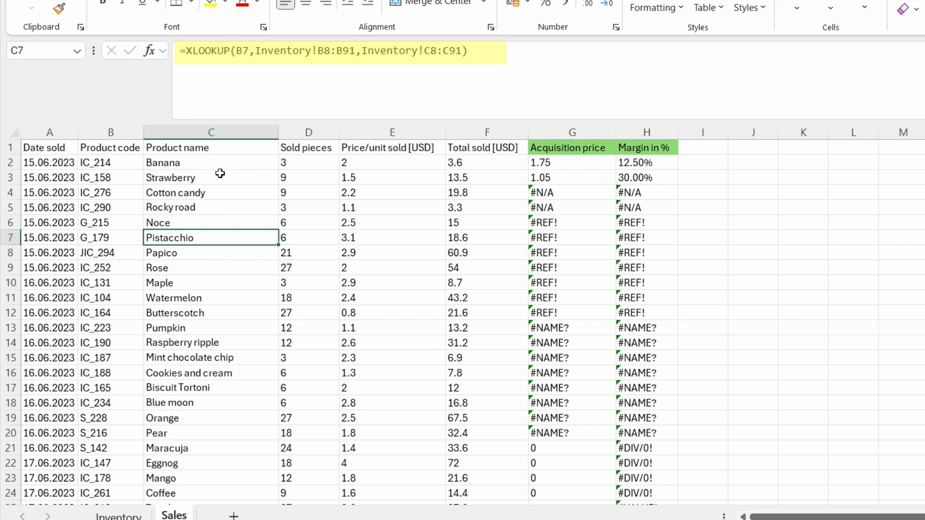
key(Down)
key(Down)
key(Down)
key(Down)
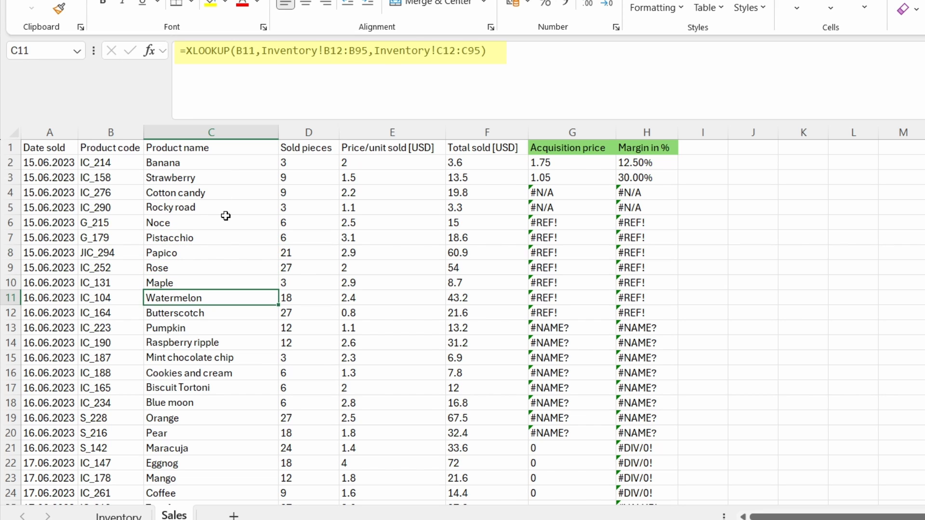
scroll(226, 216, down, 4)
scroll(226, 238, down, 3)
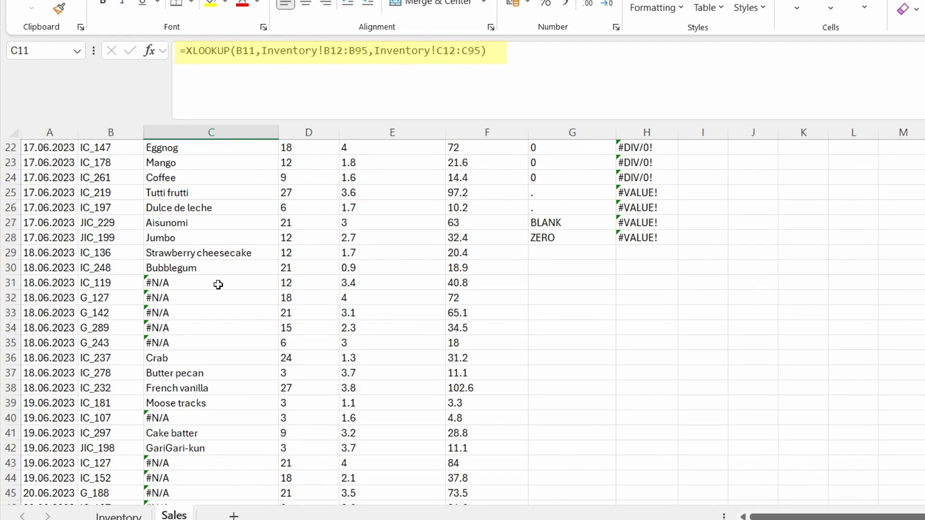
scroll(217, 284, down, 5)
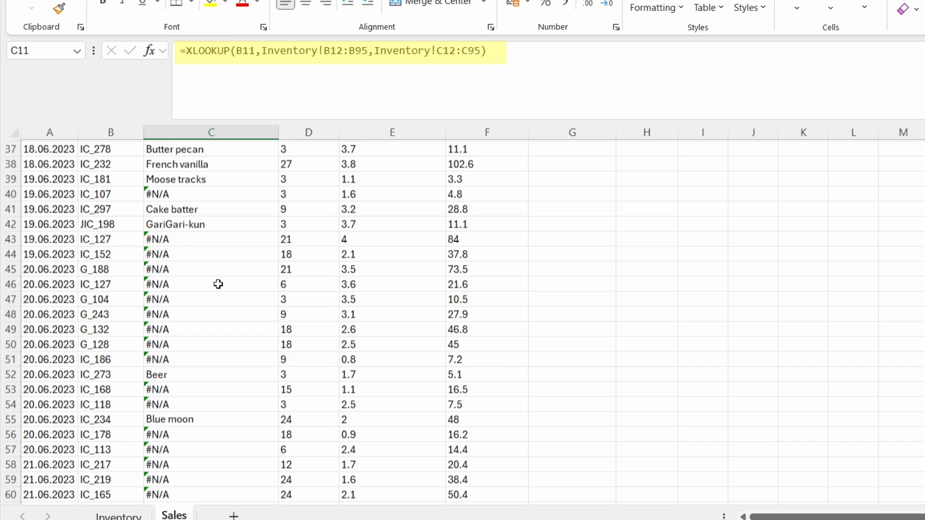
scroll(217, 284, down, 4)
scroll(218, 283, down, 6)
scroll(218, 284, down, 3)
scroll(217, 284, down, 2)
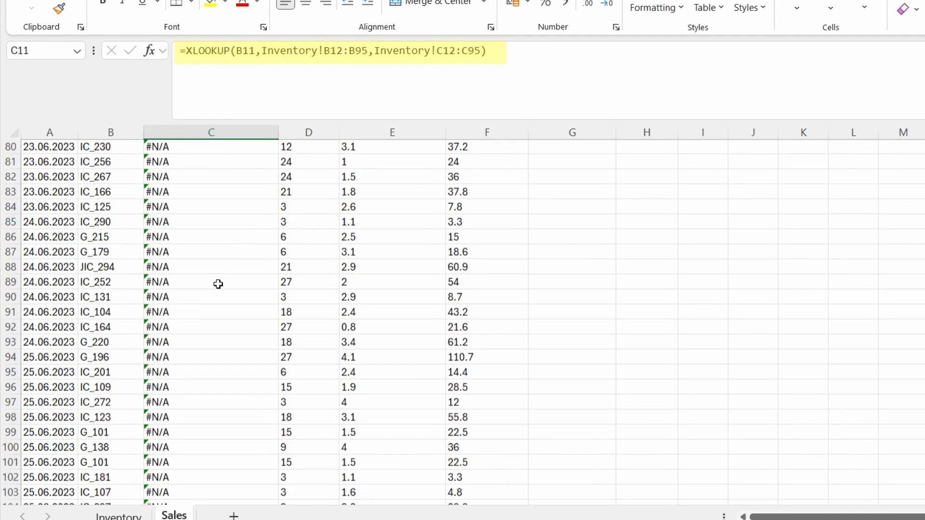
scroll(217, 284, down, 2)
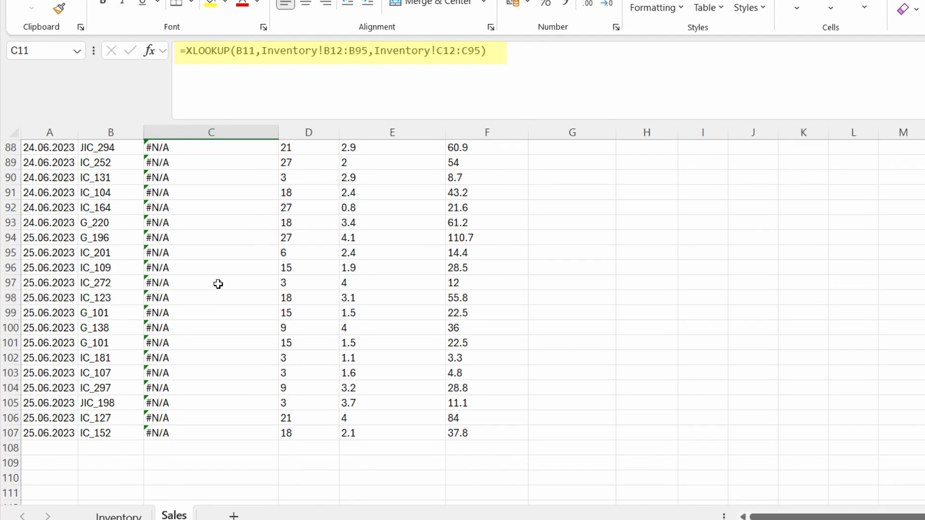
scroll(218, 284, up, 6)
scroll(218, 284, up, 6)
scroll(217, 284, up, 4)
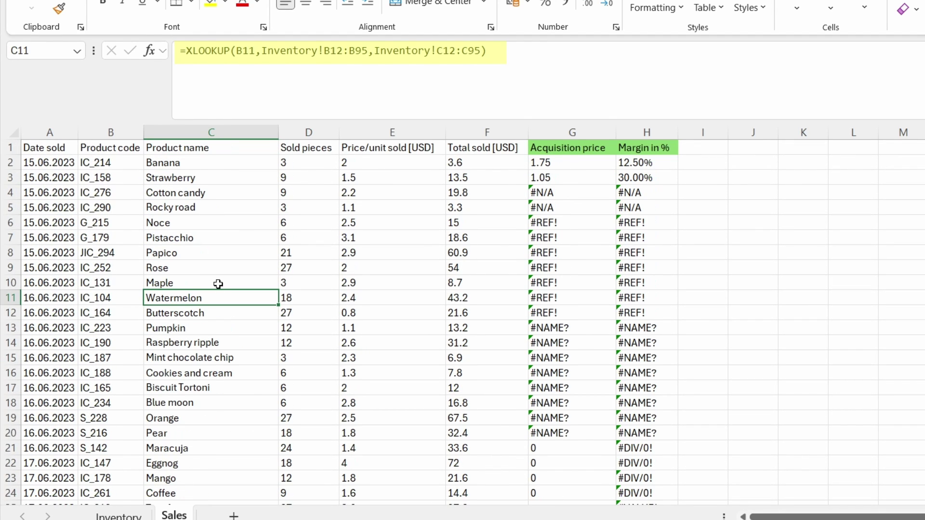
click(192, 178)
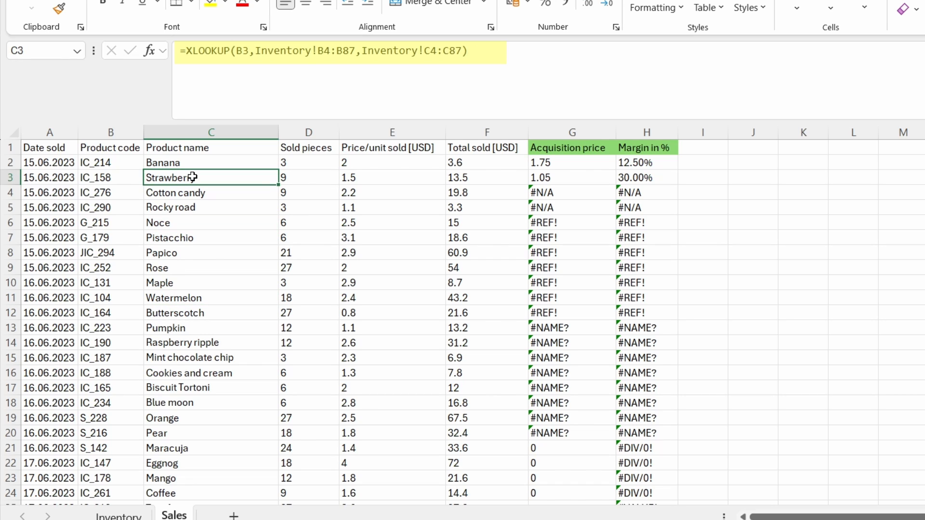
key(Down)
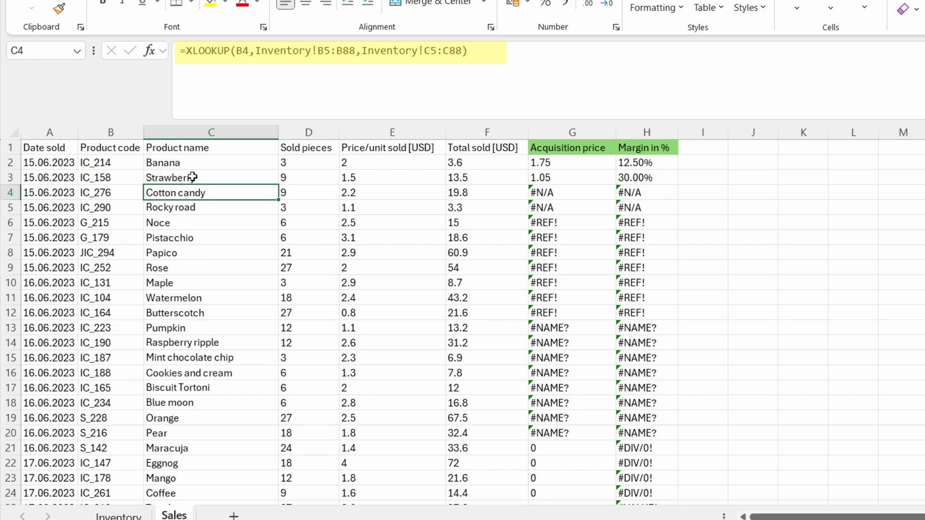
key(Down)
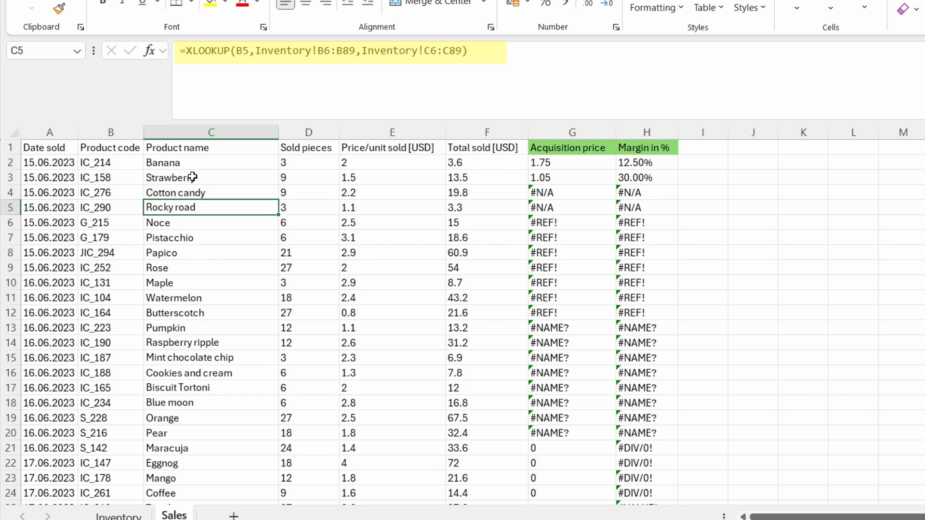
key(Down)
key(Down)
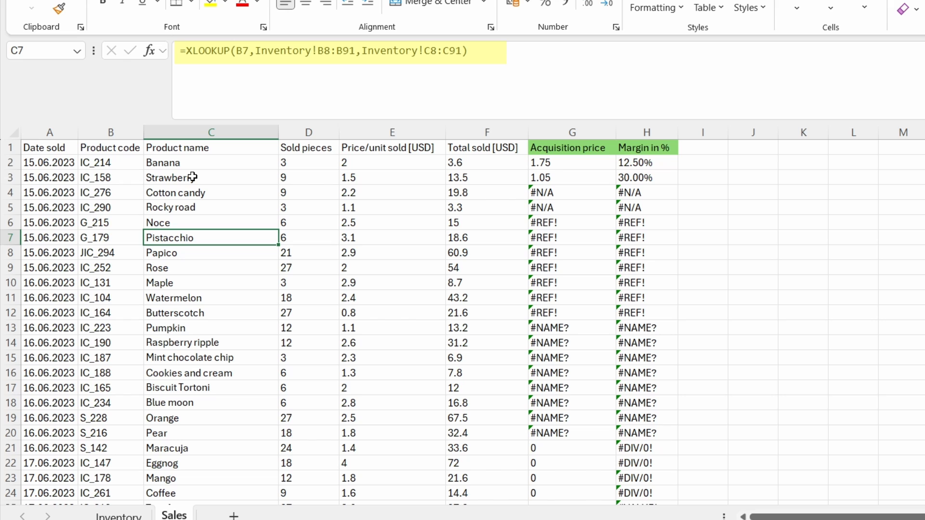
key(Down)
key(Down)
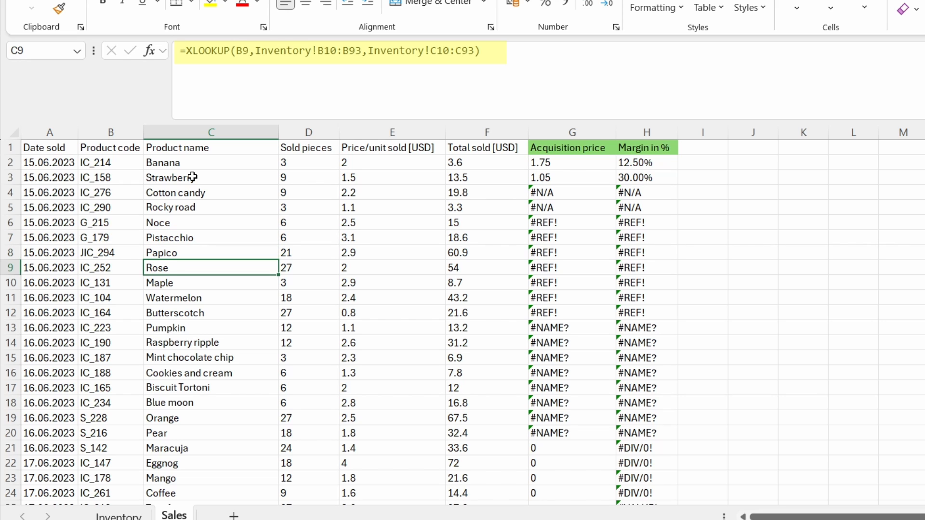
key(Down)
key(Down)
key(Down)
key(Down)
key(Down)
key(Down)
key(Down)
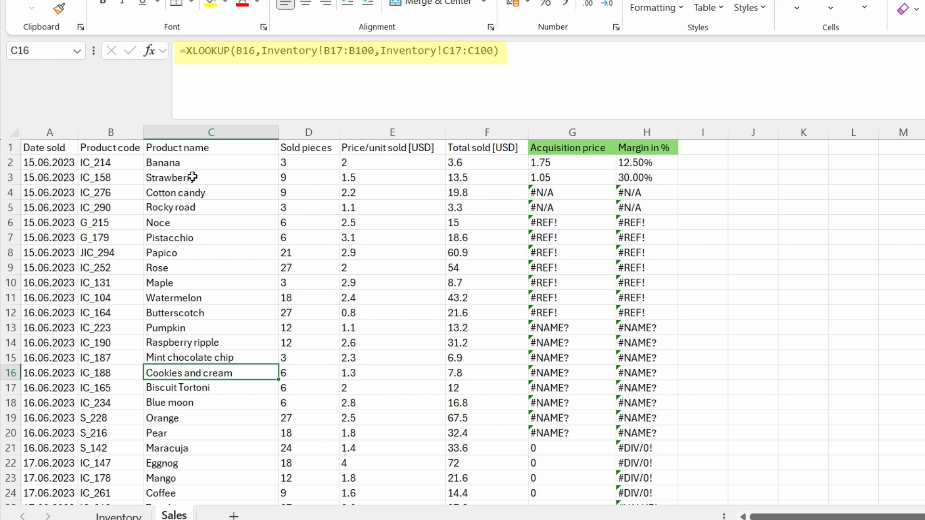
scroll(170, 275, down, 3)
scroll(169, 303, down, 3)
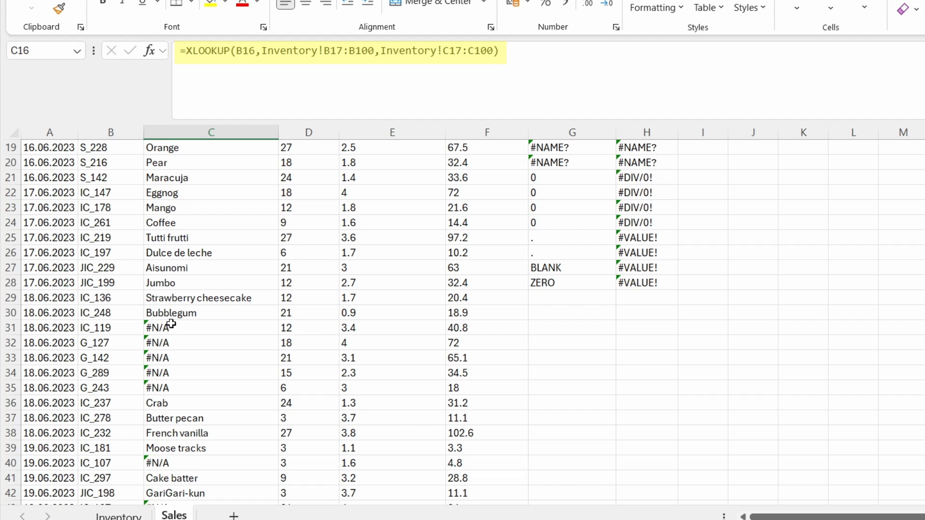
Check the row 31 #N/A against Inventory's Maple IC_131 entry and where its data ends
click(172, 327)
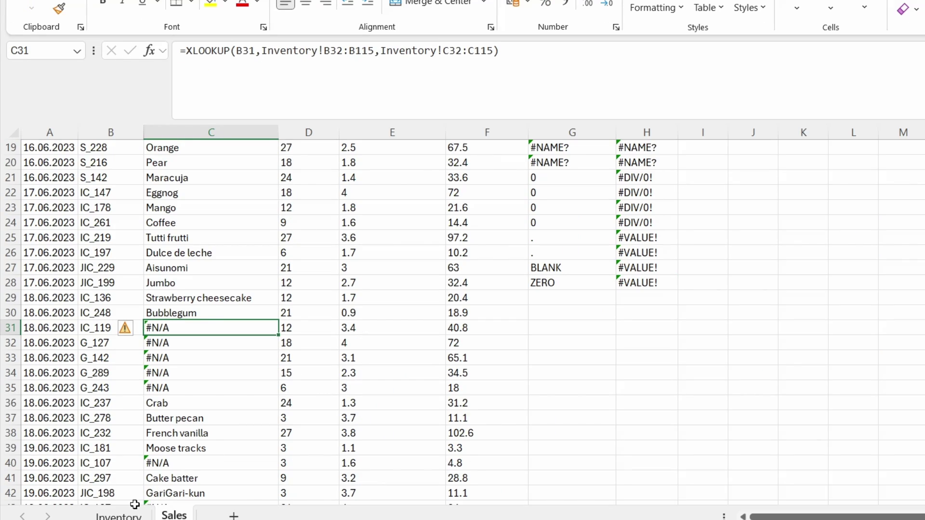
click(118, 515)
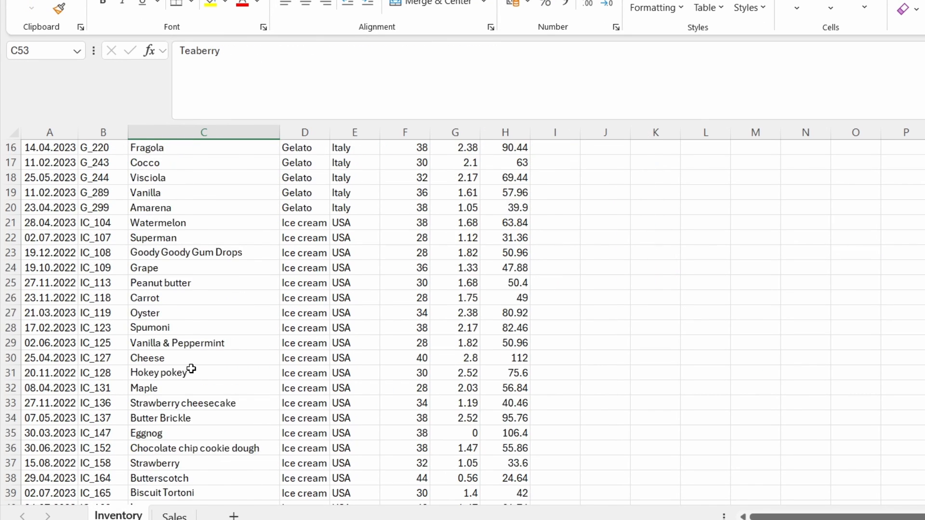
scroll(190, 371, down, 2)
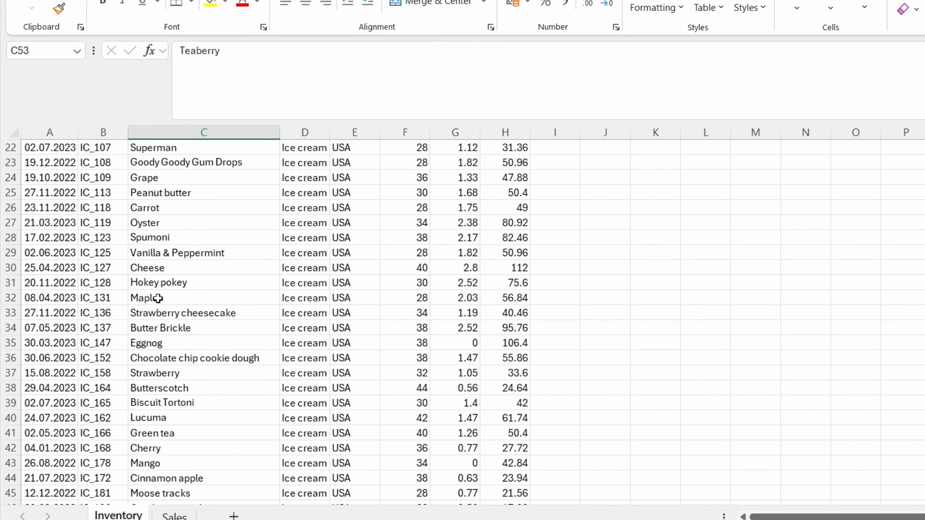
click(121, 298)
scroll(120, 298, down, 10)
scroll(120, 297, down, 10)
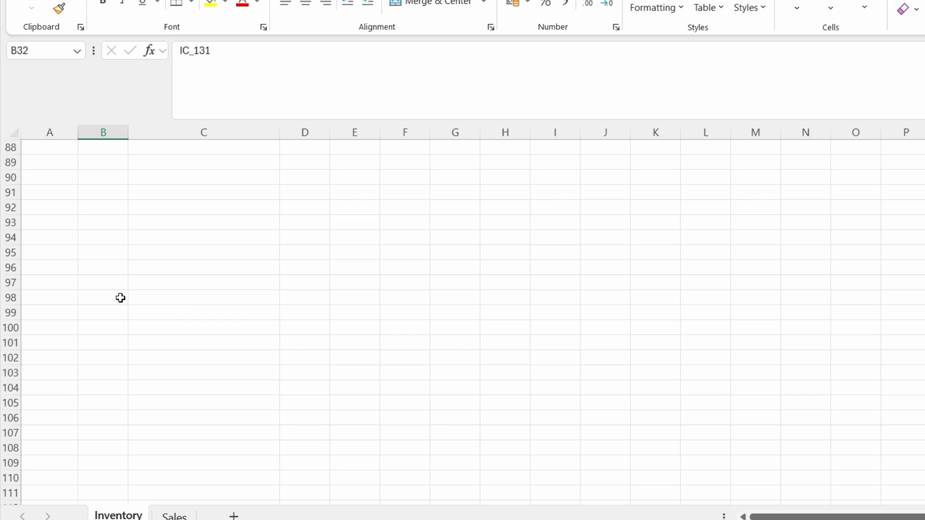
click(109, 358)
scroll(109, 363, up, 10)
scroll(108, 363, up, 10)
scroll(109, 364, up, 5)
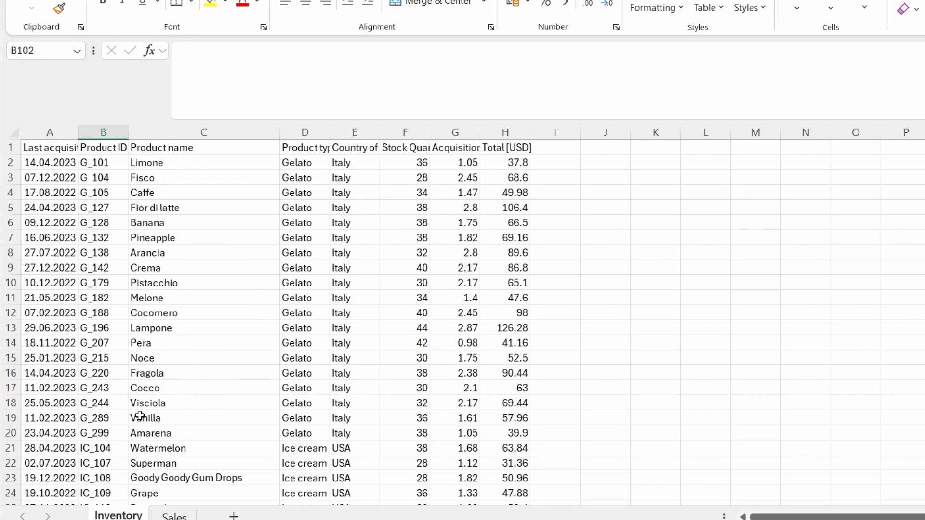
click(174, 516)
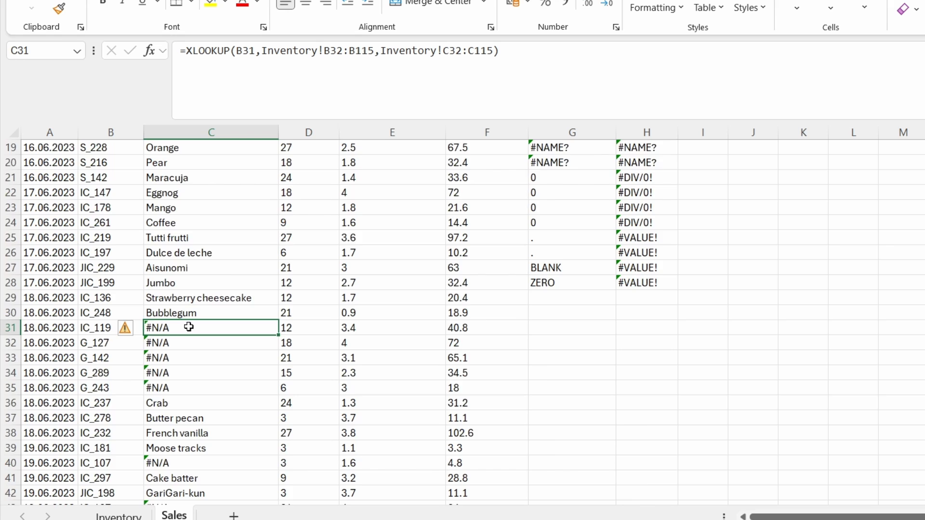
scroll(188, 327, up, 6)
Make B2:B85 and C2:C85 absolute in C2's XLOOKUP and fill it down to C107
click(193, 164)
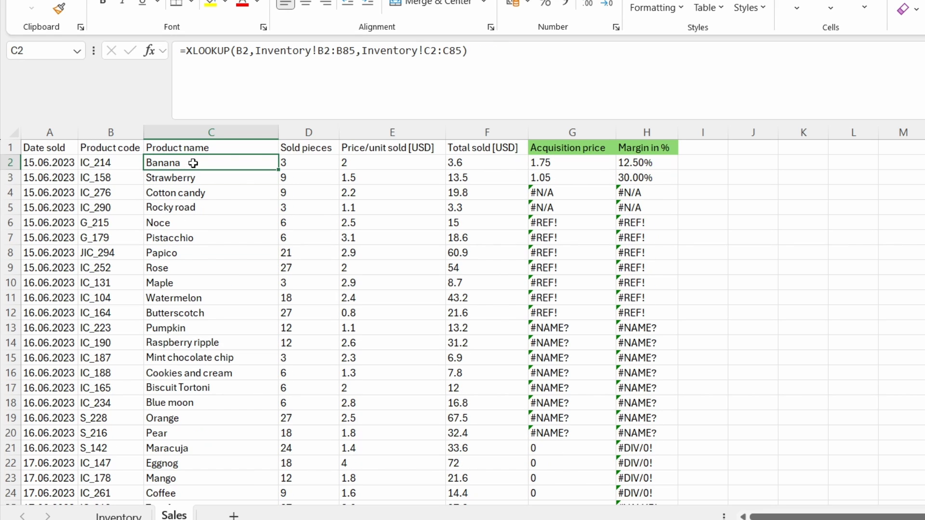
click(355, 50)
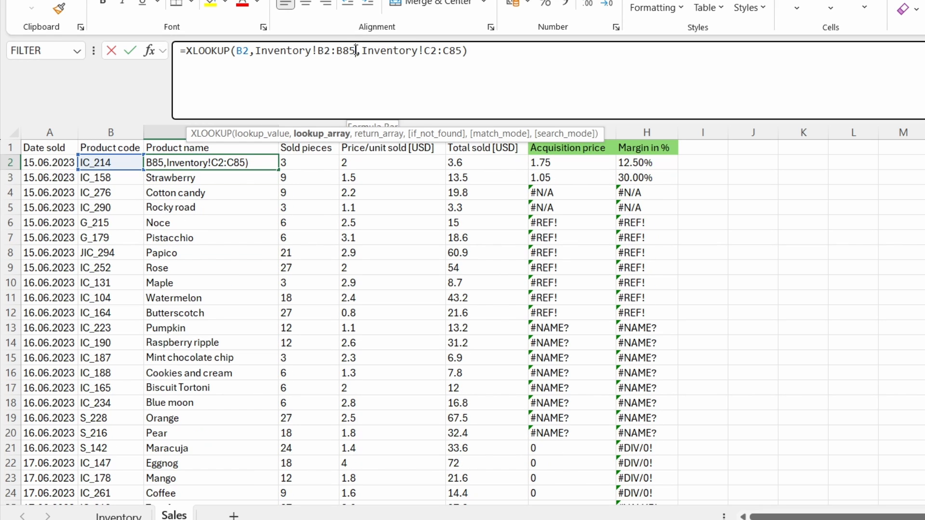
key(shift+Left)
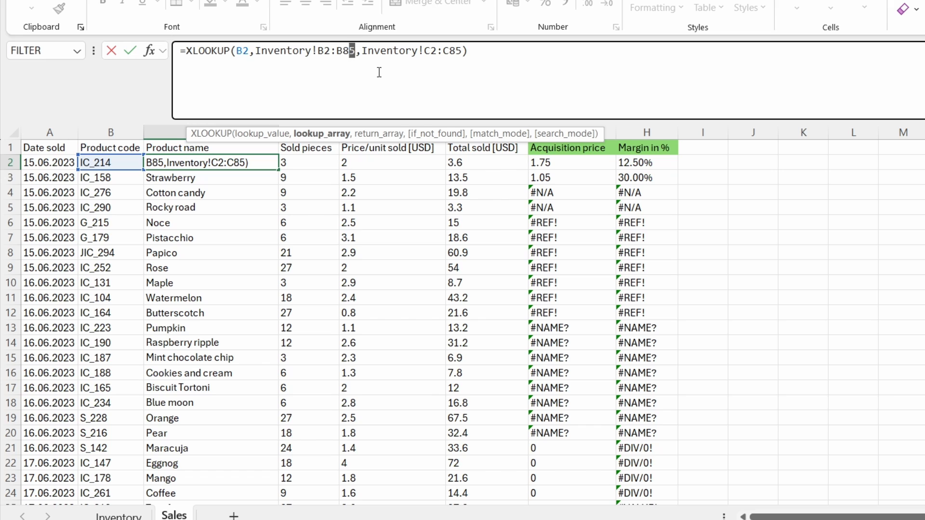
key(shift+Left)
key(shift+Left)
key(shift+Left)
key(shift+Left)
key(shift+Left)
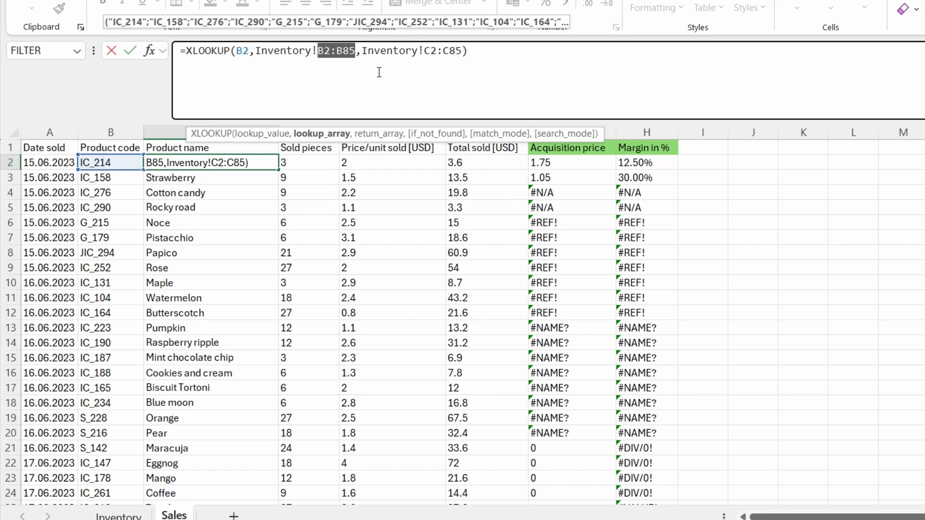
key(F4)
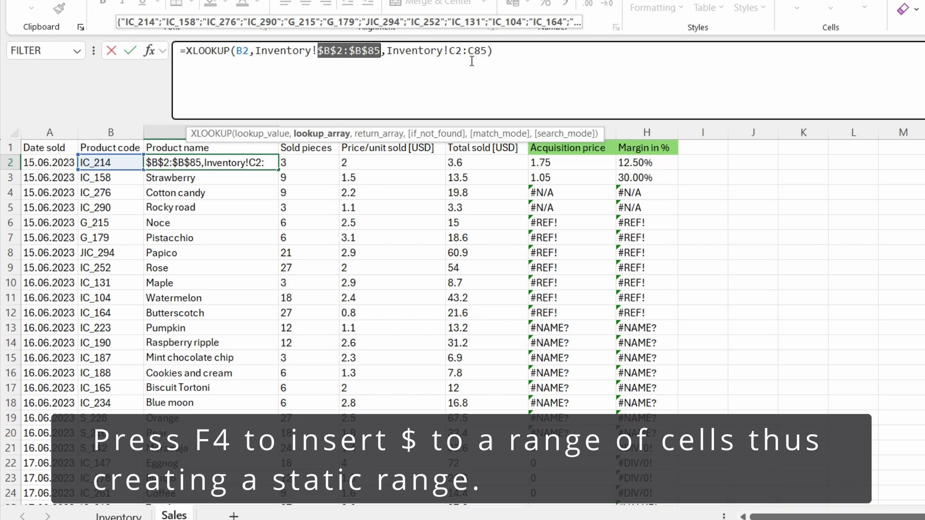
drag(449, 51, 487, 52)
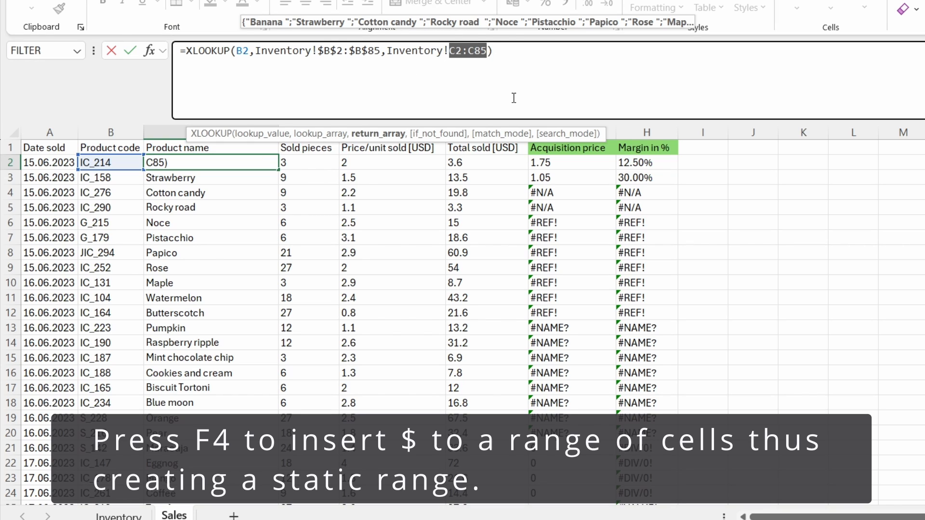
key(F4)
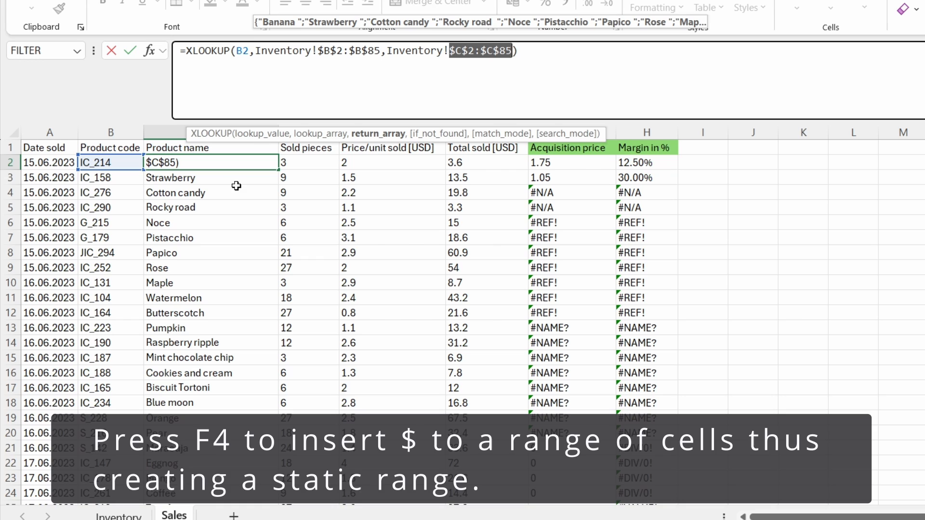
key(Return)
click(246, 162)
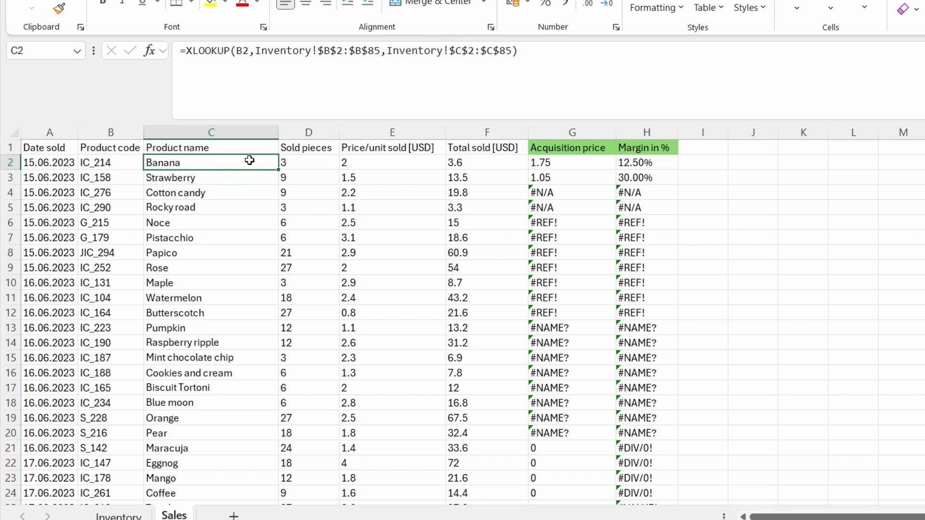
mouse_move(278, 169)
mouse_down()
mouse_move(257, 387)
mouse_move(211, 498)
mouse_move(237, 486)
mouse_up()
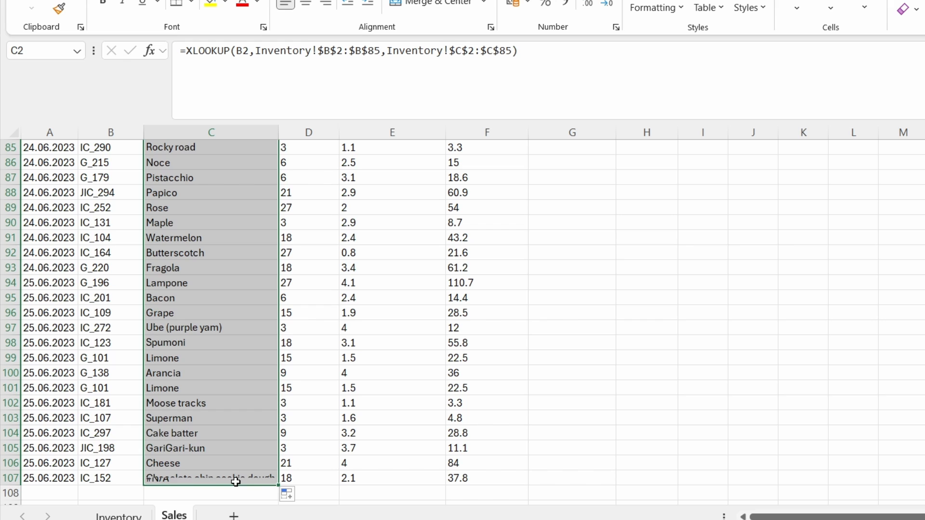
scroll(230, 463, up, 10)
scroll(230, 463, up, 12)
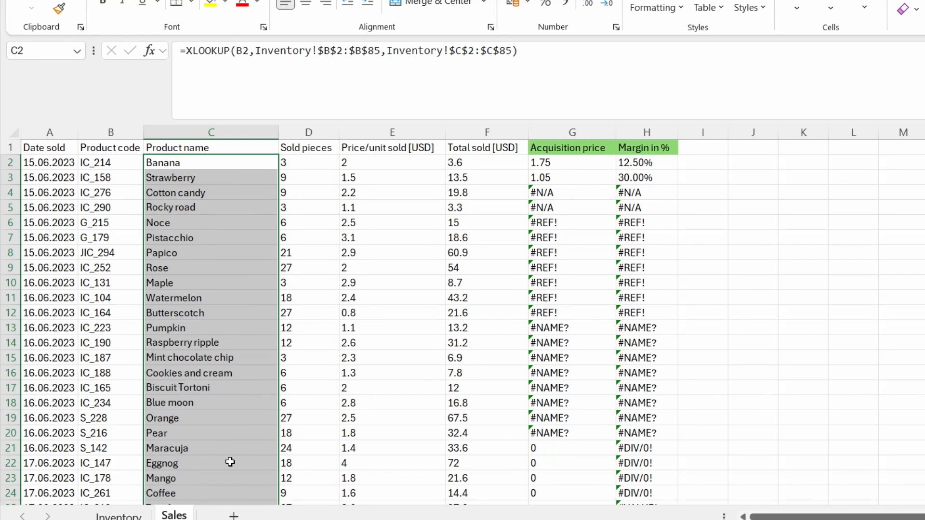
click(221, 164)
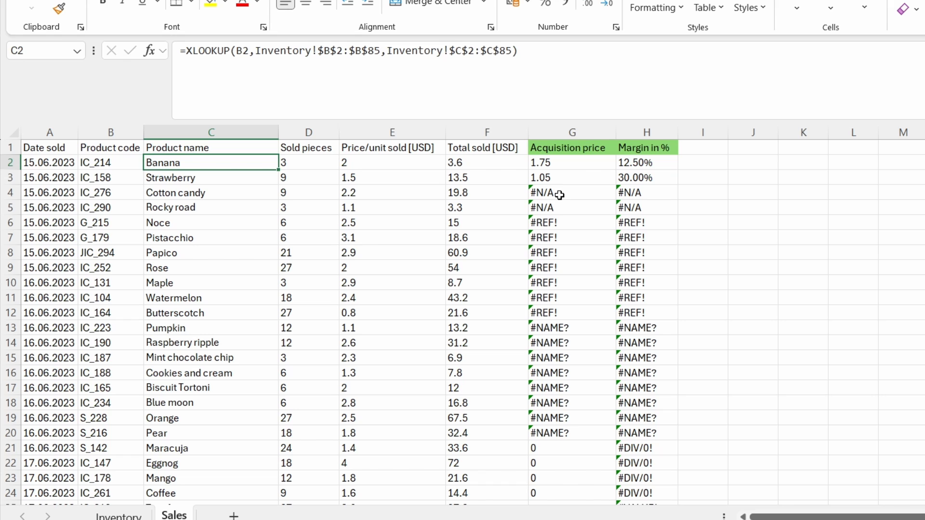
click(561, 165)
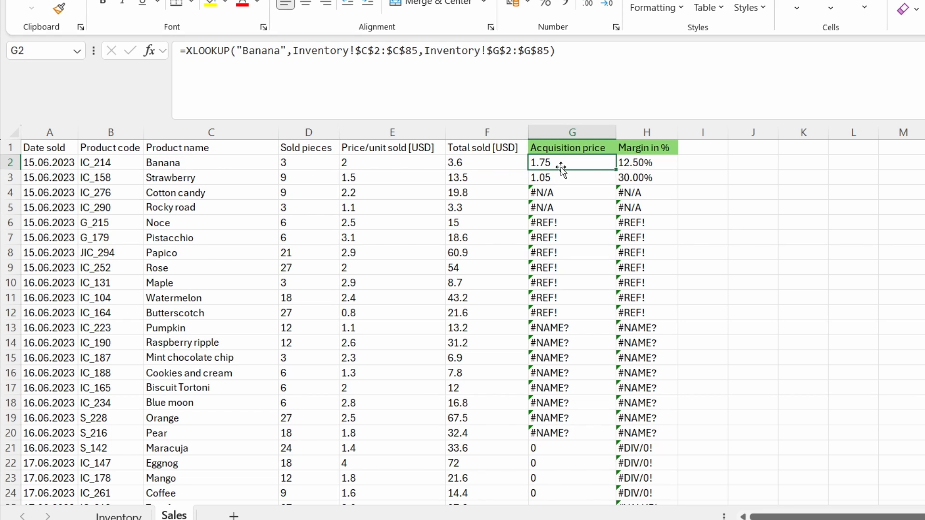
double_click(561, 165)
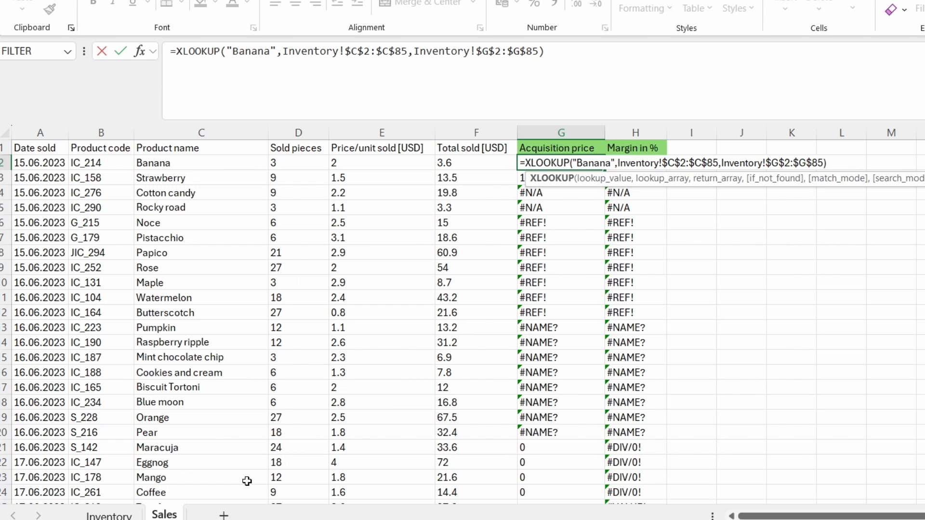
click(108, 516)
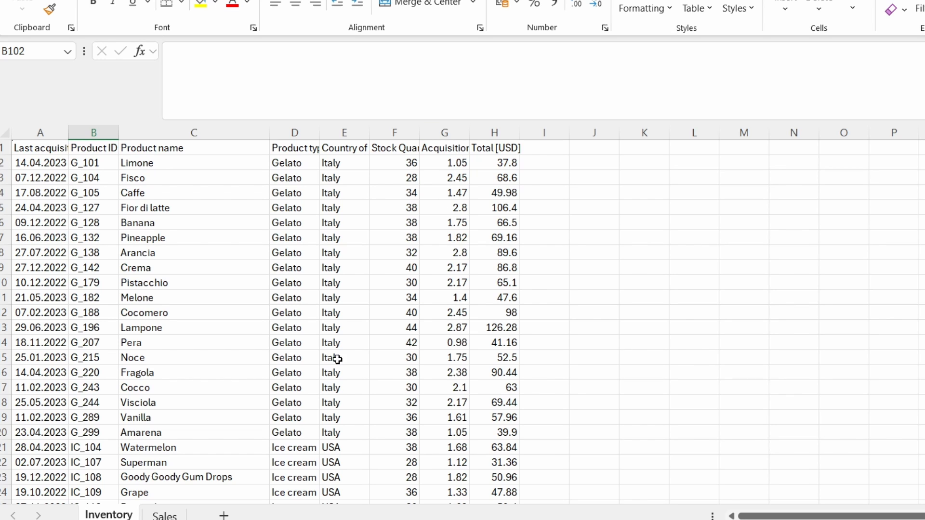
click(164, 515)
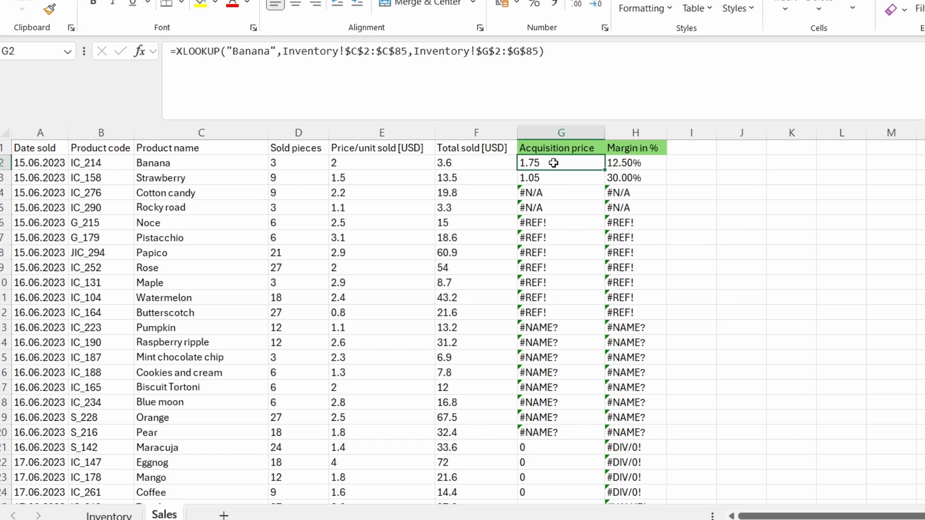
click(553, 177)
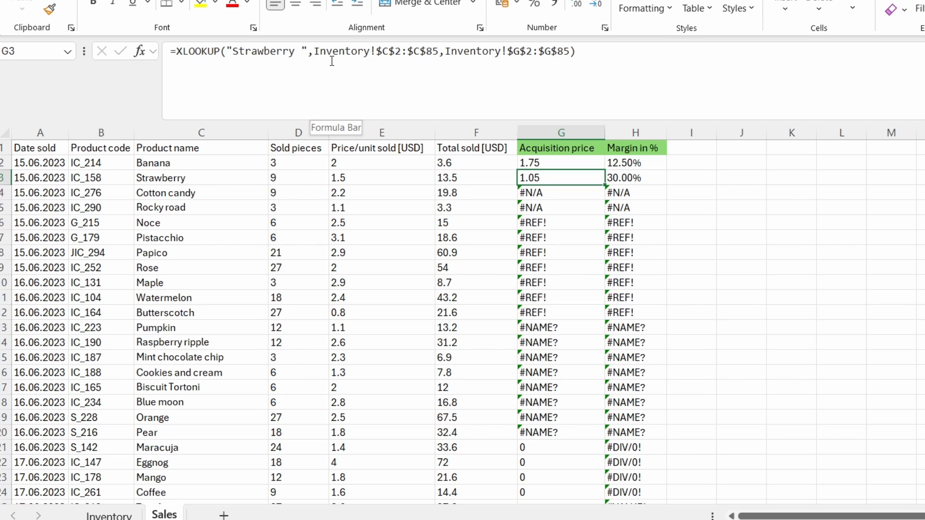
drag(315, 51, 570, 52)
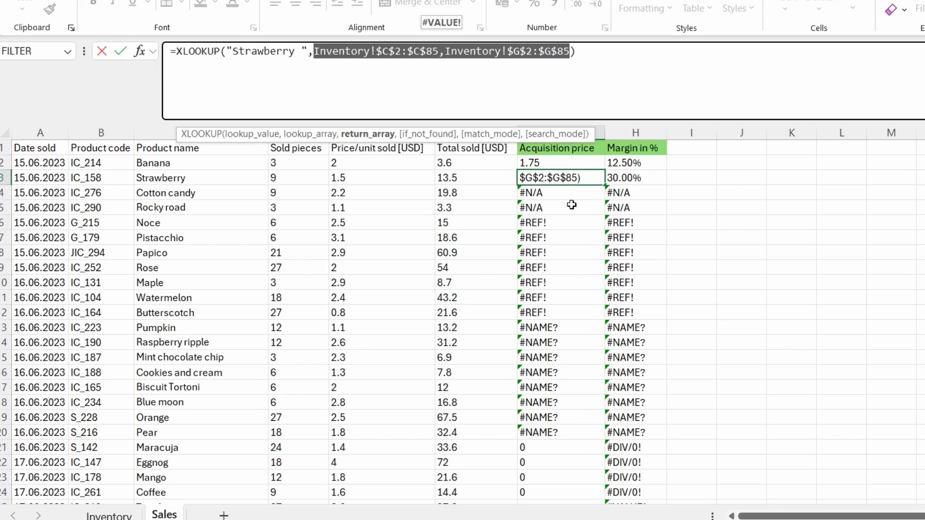
key(Return)
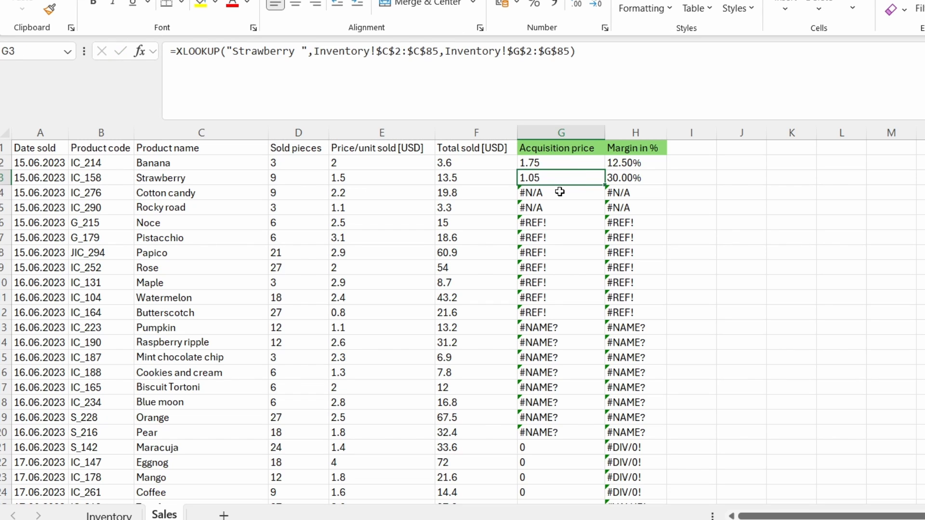
click(560, 192)
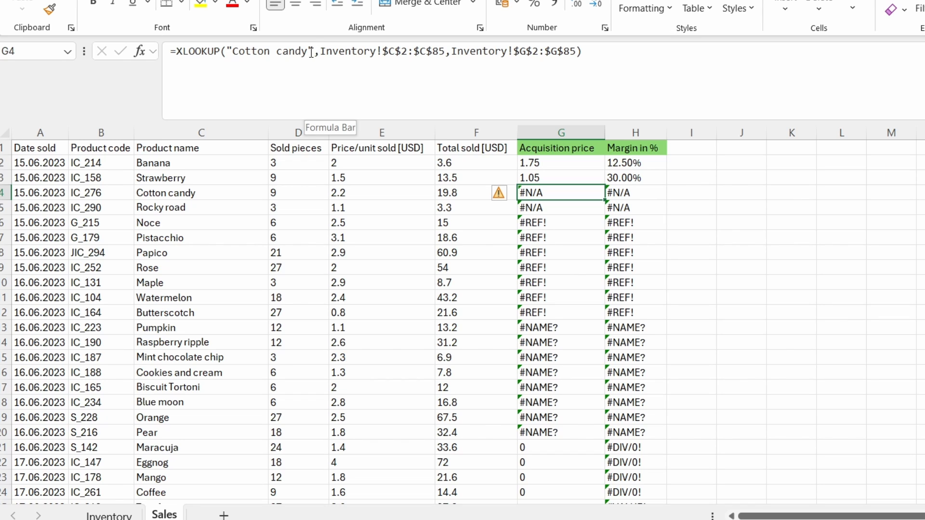
click(309, 52)
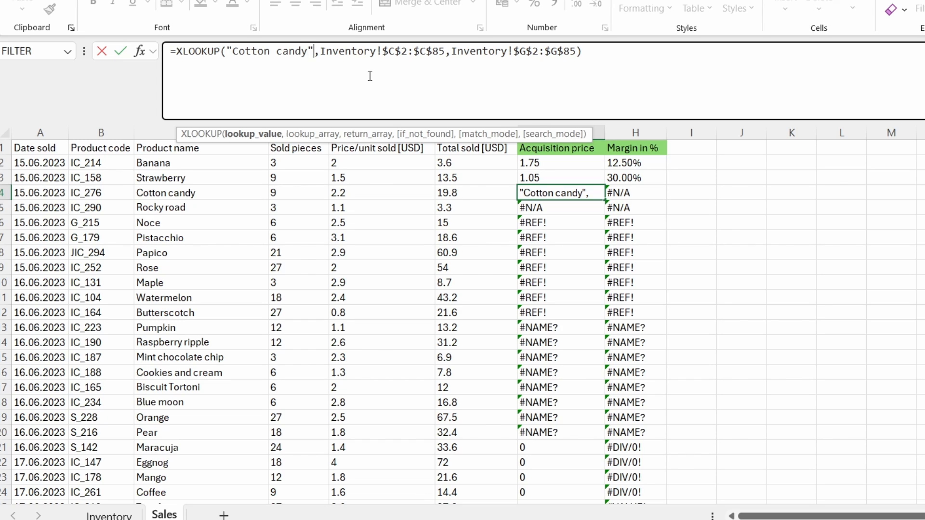
key(Left)
key(Escape)
click(235, 192)
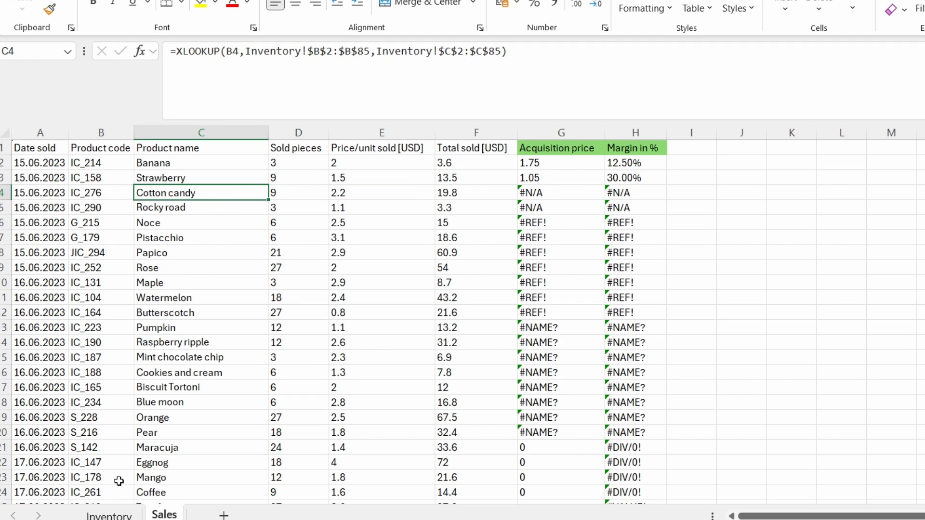
Copy the Cotton candy name from C4 and find its entry on the Inventory sheet
double_click(197, 192)
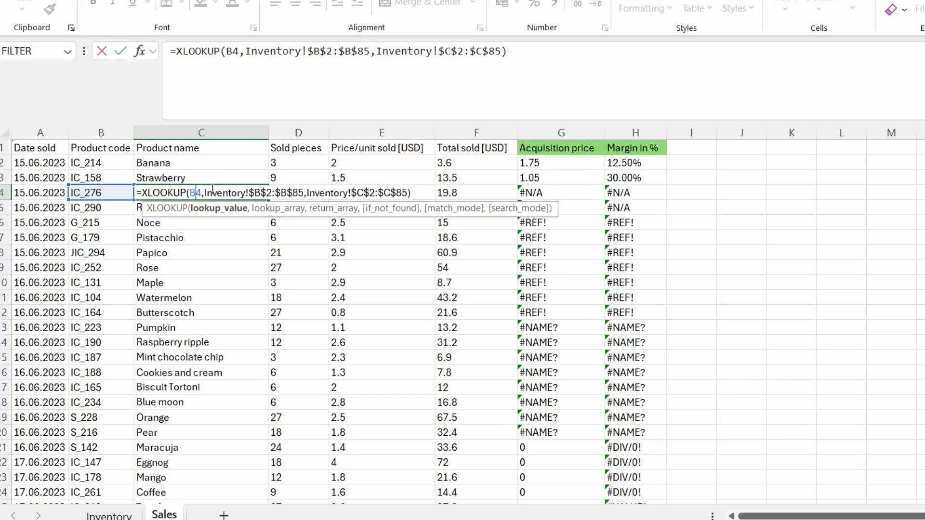
key(Escape)
key(ctrl+c)
click(108, 515)
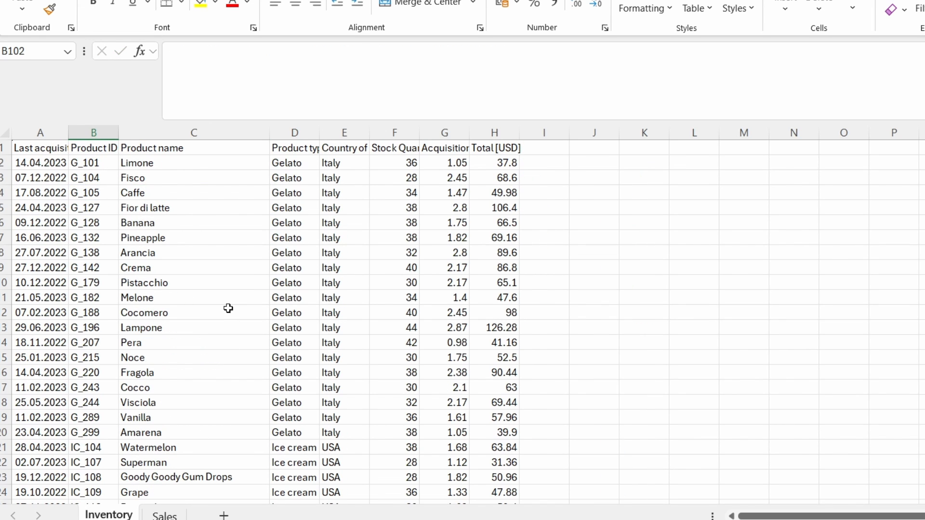
key(ctrl+f)
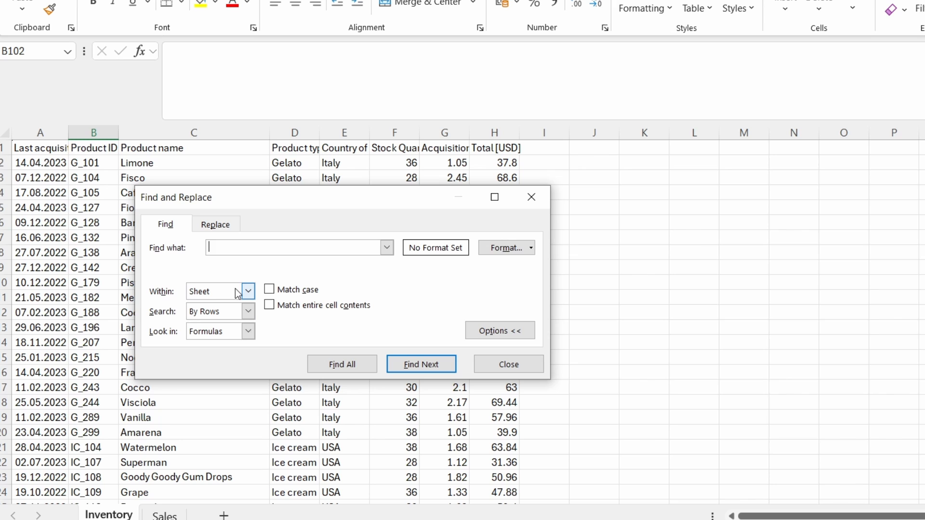
key(ctrl+v)
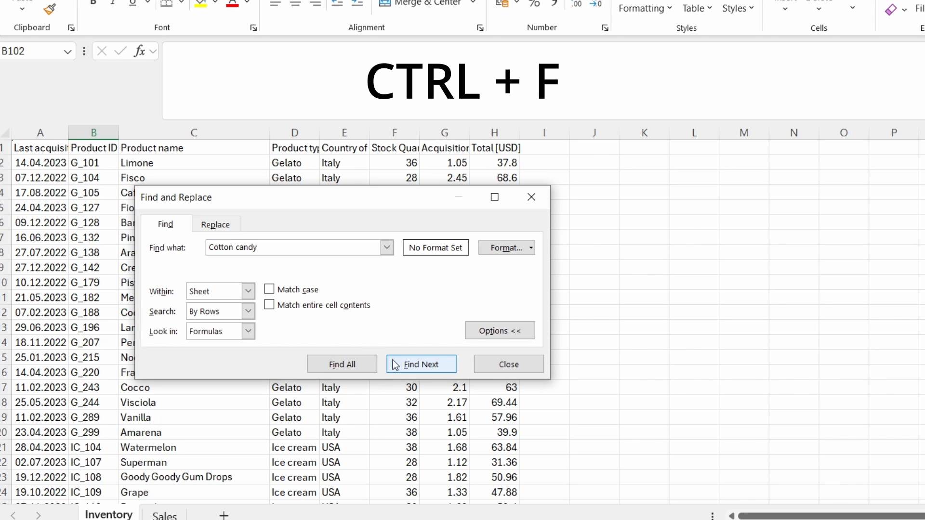
click(421, 364)
click(508, 298)
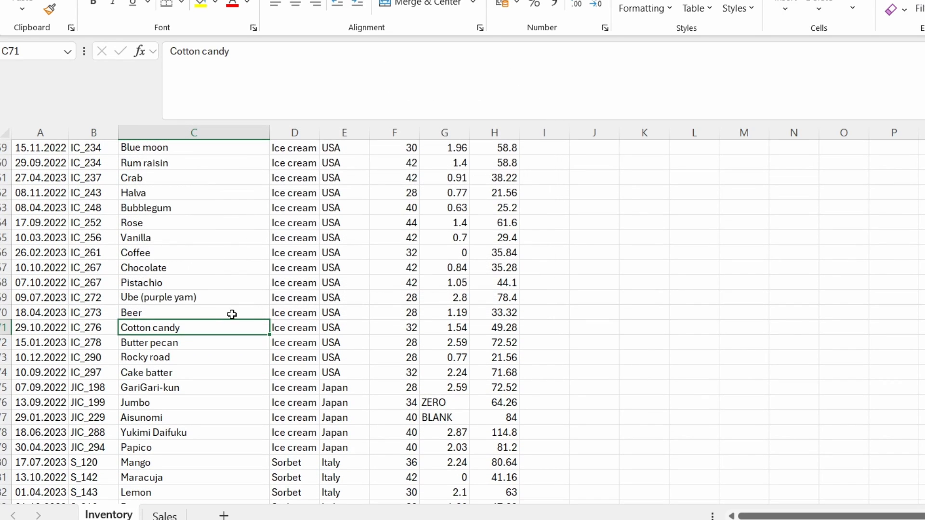
Delete the trailing space after Cotton candy in Inventory cell C71
double_click(211, 328)
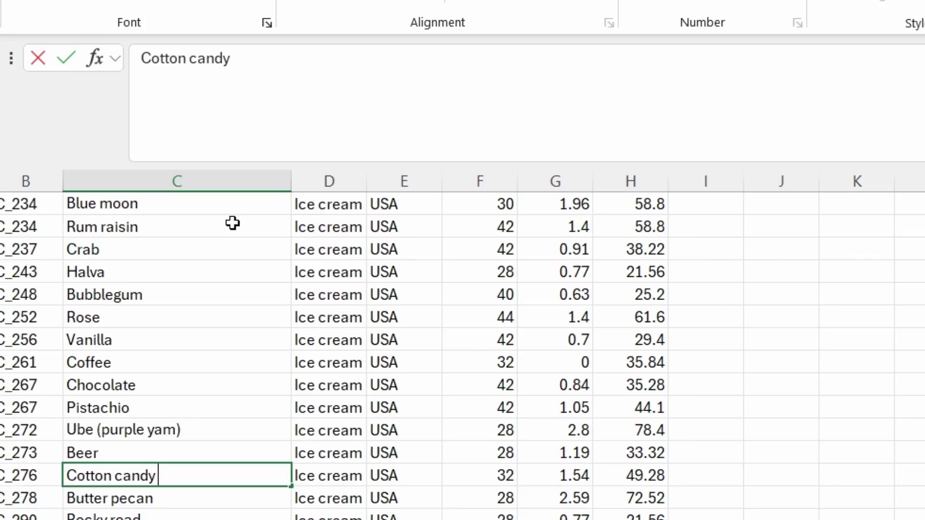
click(233, 51)
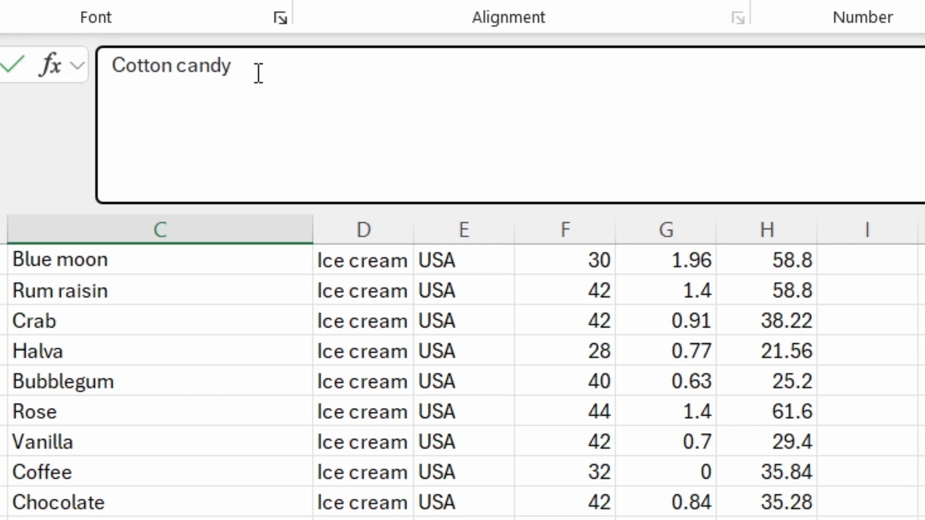
key(BackSpace)
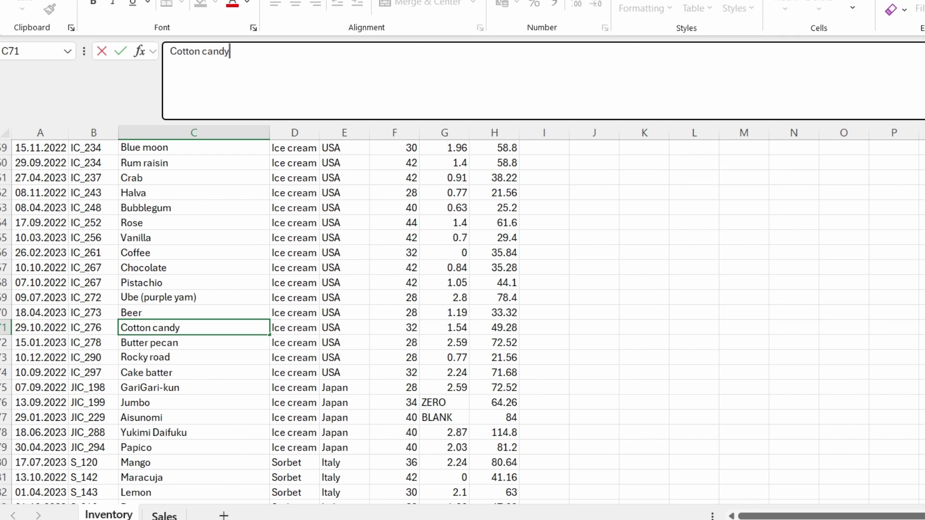
Re-enter G4's XLOOKUP on Sales so Cotton candy's price resolves to 1.54 with 30.00% margin
click(165, 514)
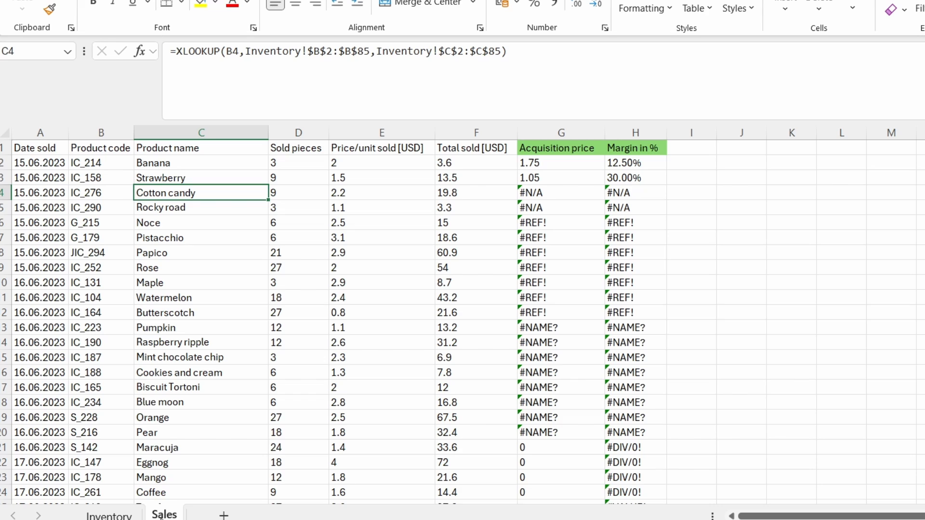
click(543, 193)
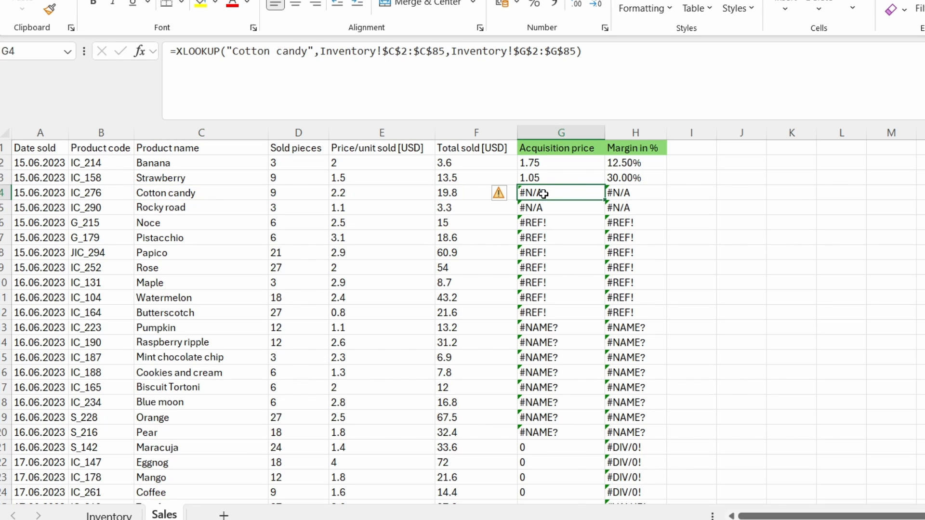
click(310, 51)
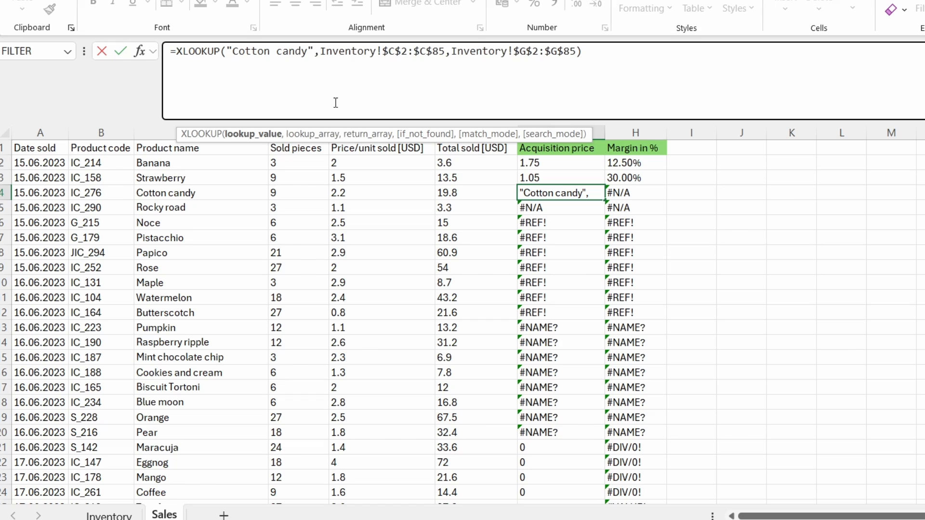
key(Return)
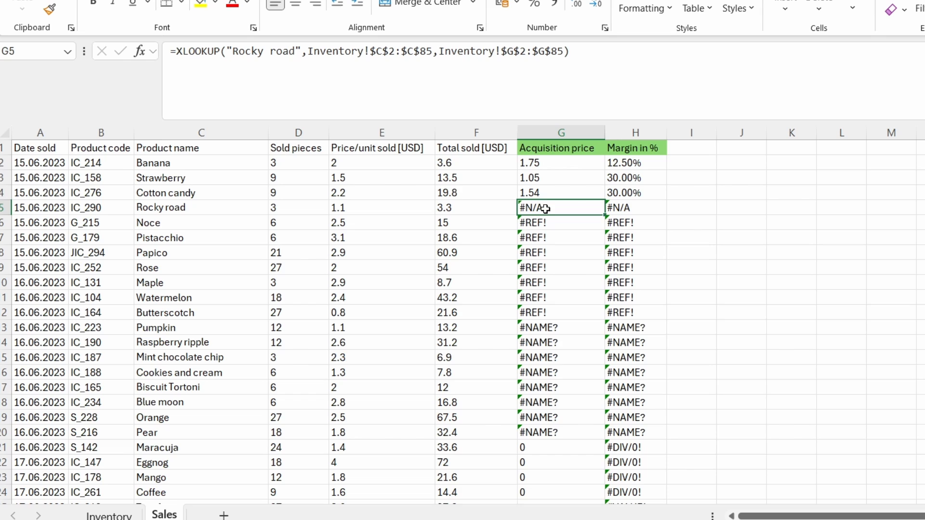
Add a space after 'road' in G5's lookup text for Rocky road
click(297, 51)
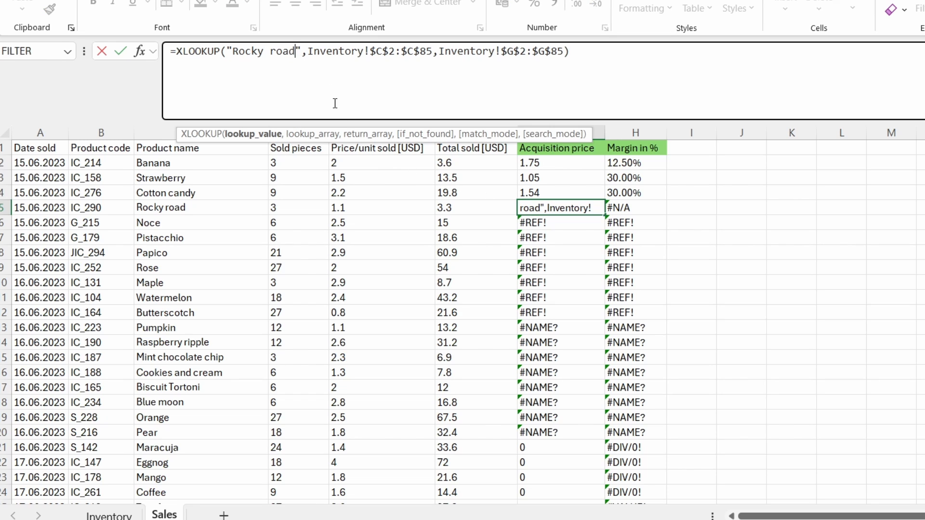
key(Return)
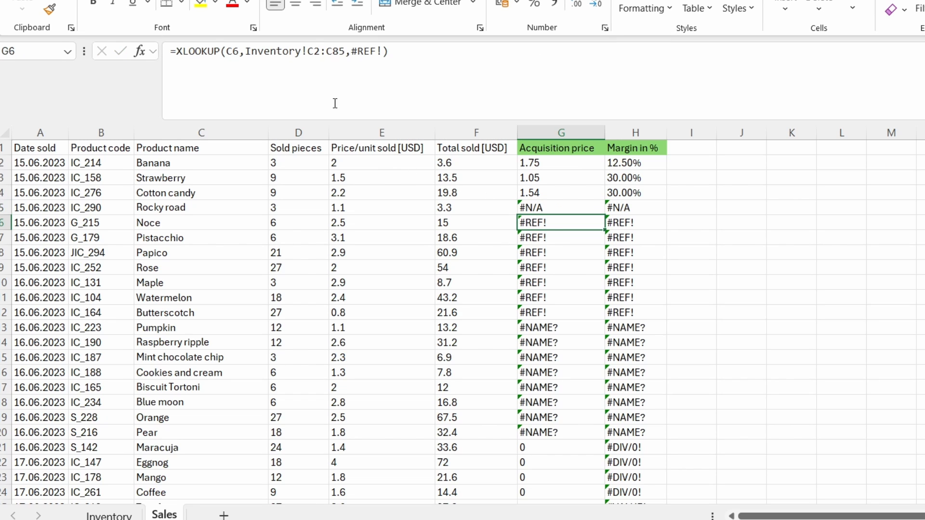
click(547, 208)
Copy the Rocky road name from C5 and locate its entry in Inventory C73
key(F2)
click(224, 208)
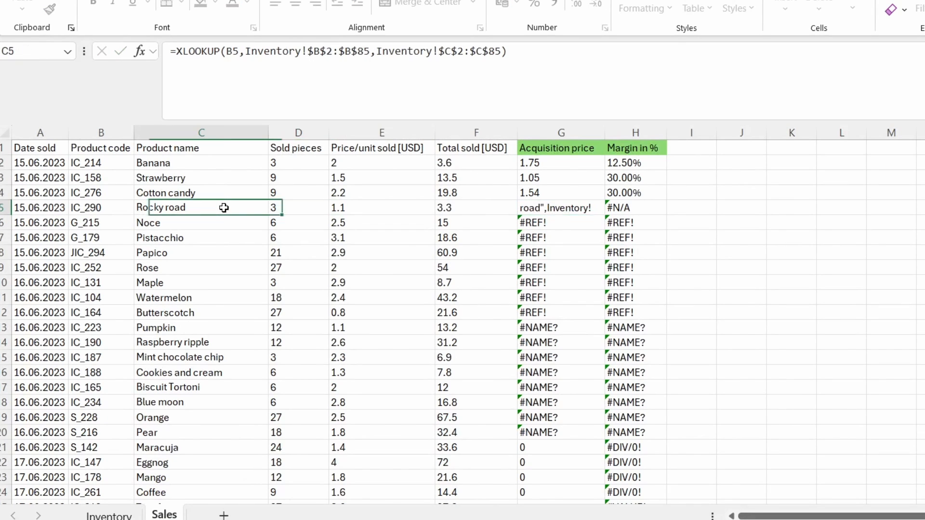
double_click(224, 208)
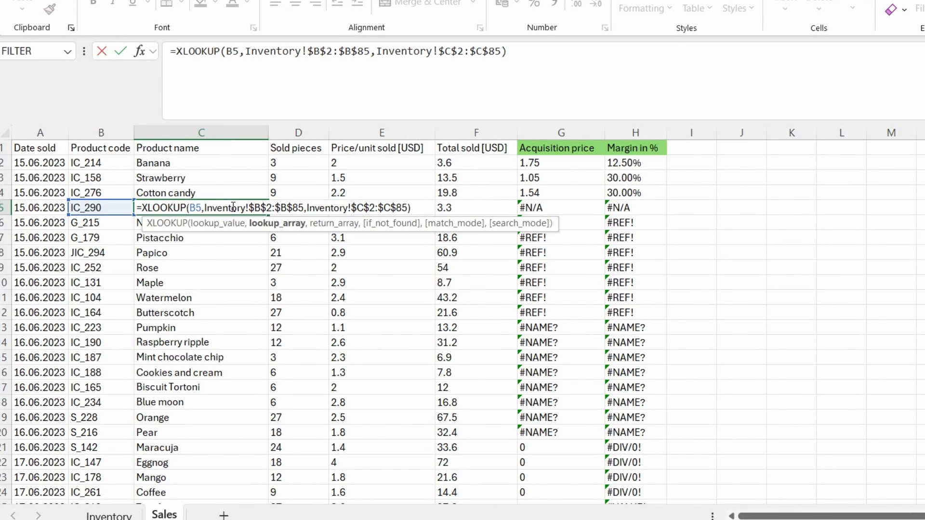
key(Escape)
key(ctrl+c)
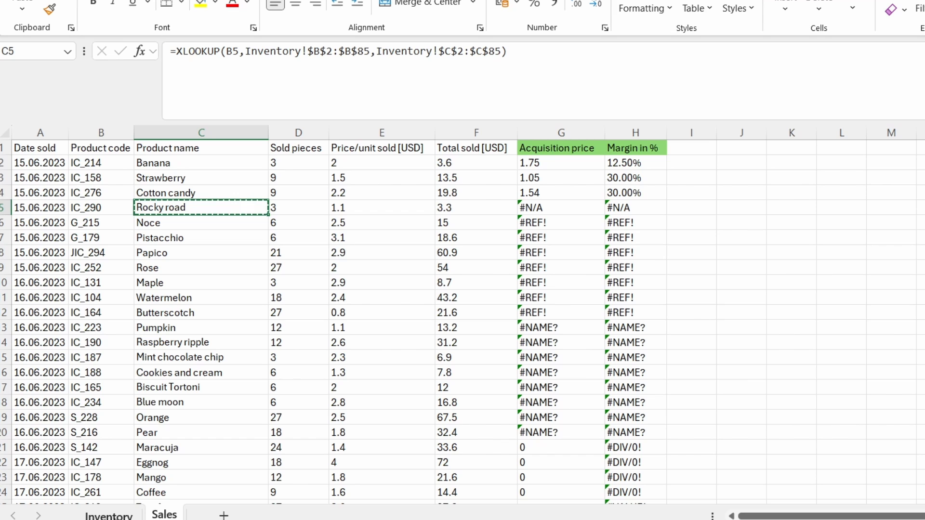
key(ctrl+Page_Up)
key(ctrl+f)
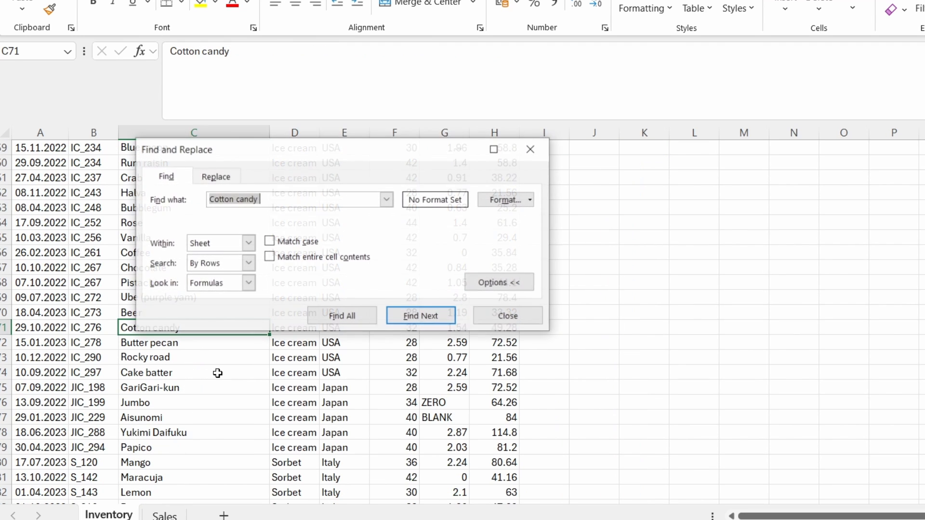
key(ctrl+v)
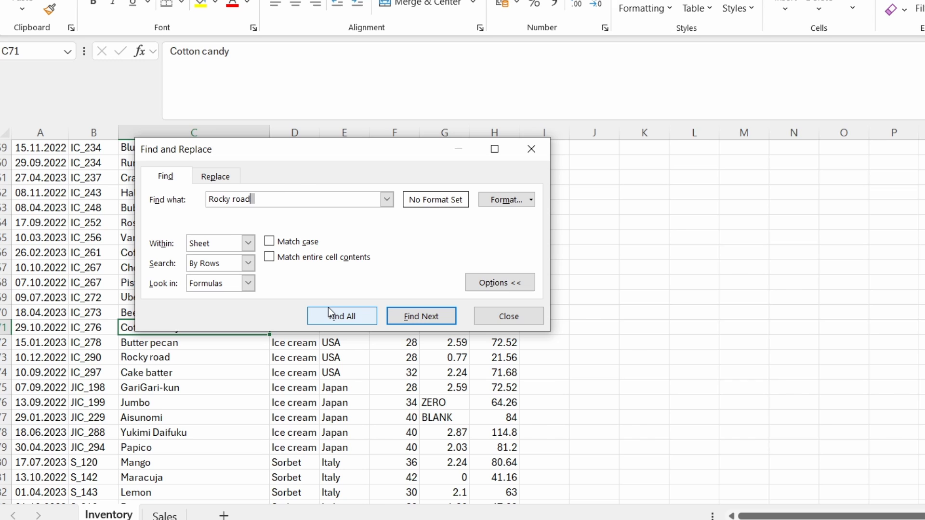
click(421, 315)
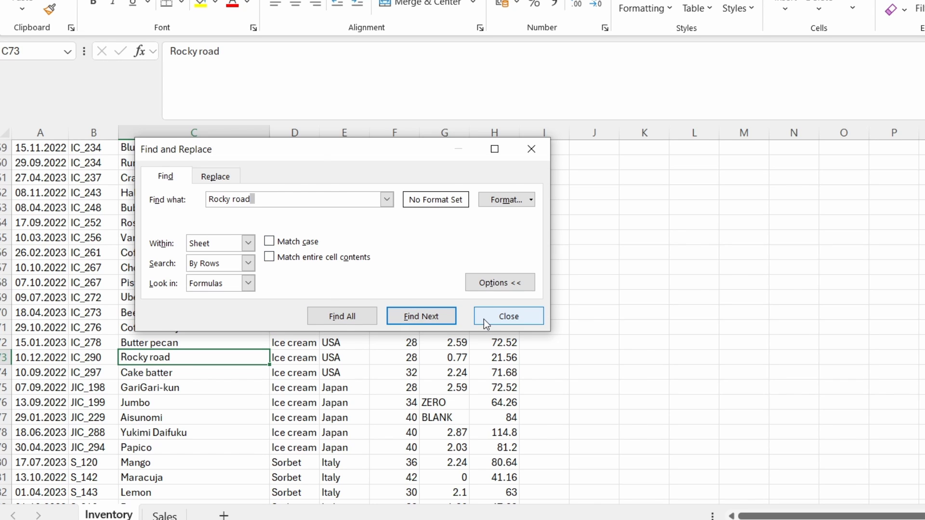
click(508, 316)
click(304, 52)
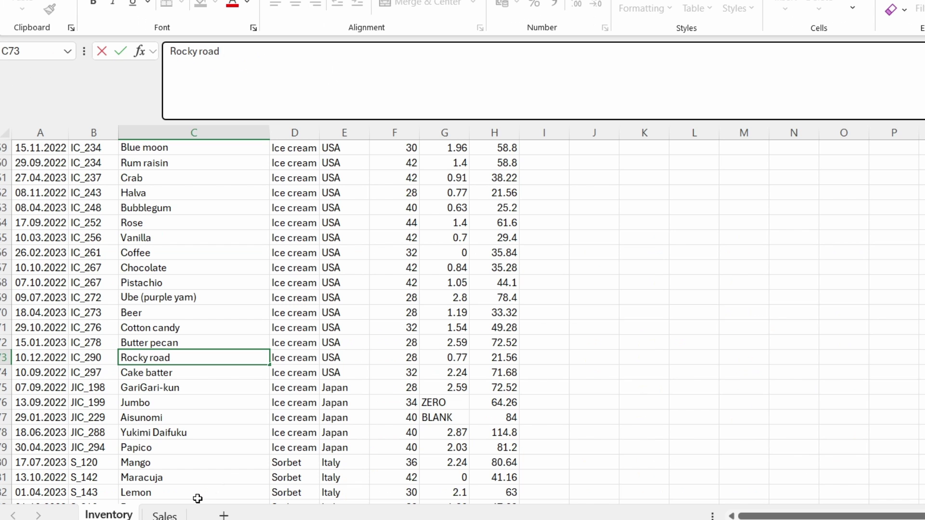
Remove the extra spaces after 'road' in G5's lookup text on Sales
click(163, 517)
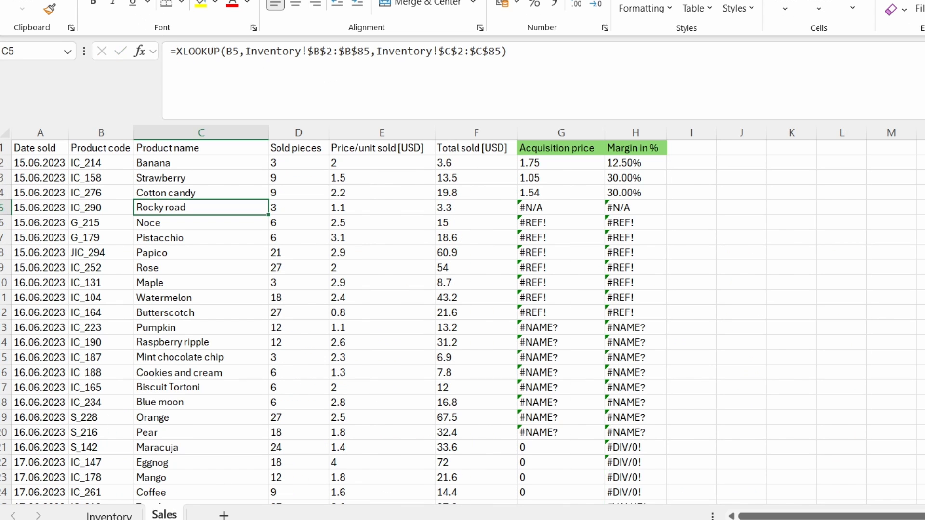
click(541, 214)
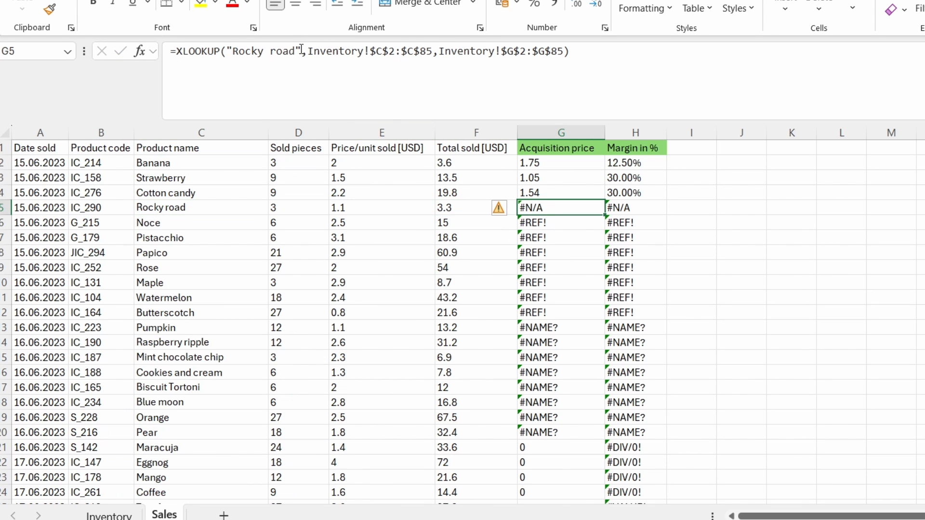
click(297, 50)
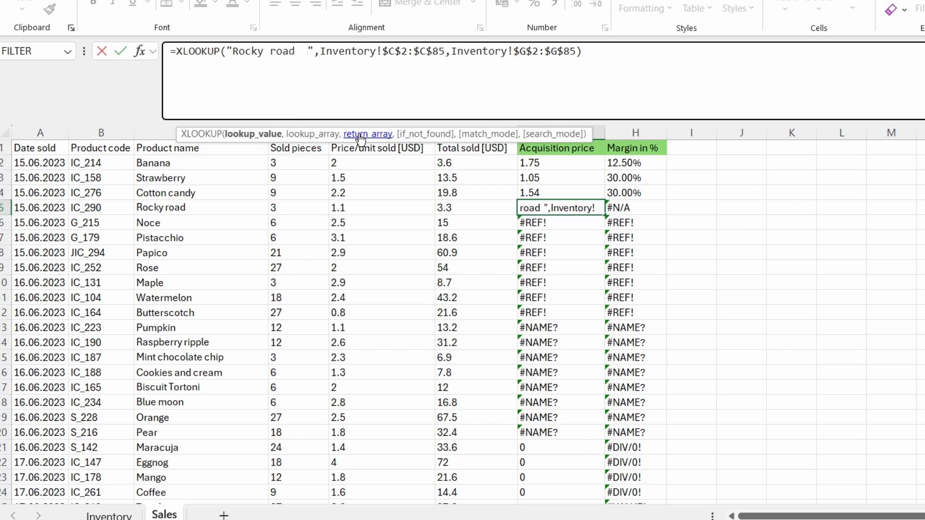
key(shift+Left)
key(shift+Left)
key(Return)
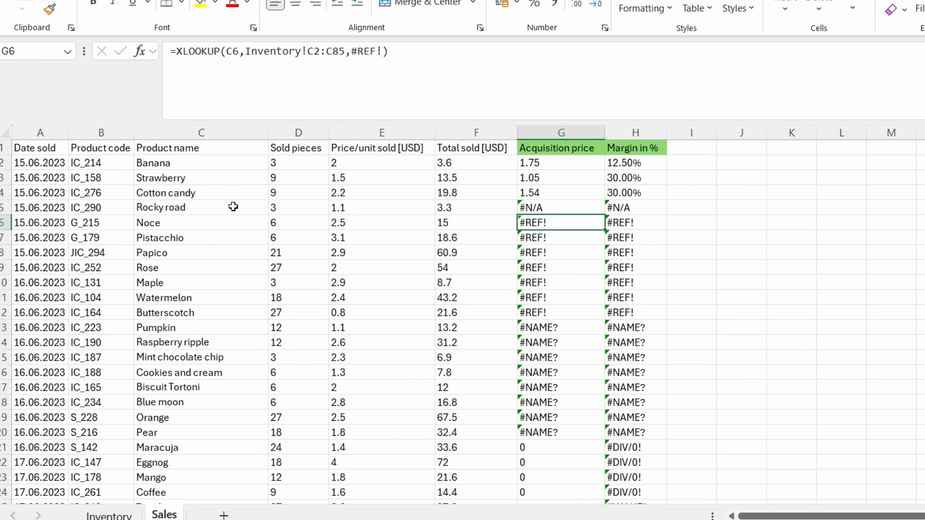
Recheck the Rocky road name in Inventory C73, leaving it unchanged
click(233, 208)
click(109, 515)
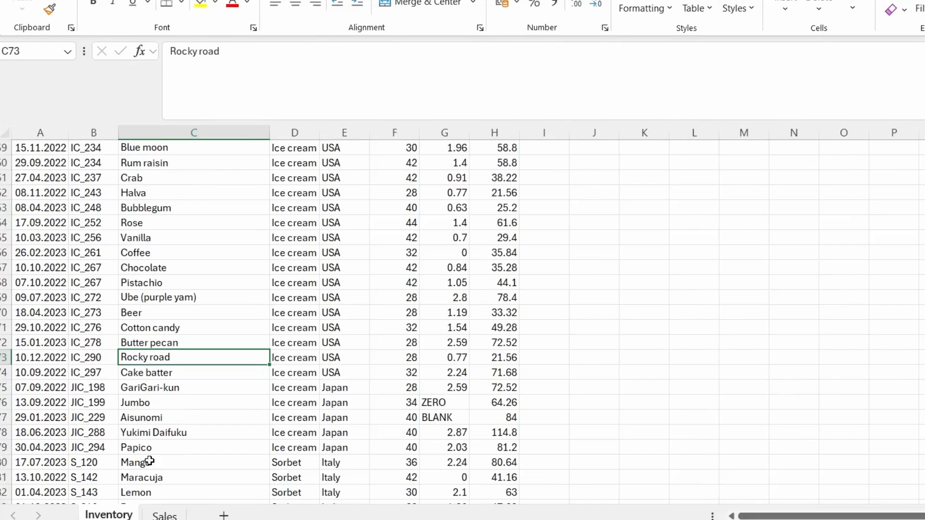
double_click(179, 358)
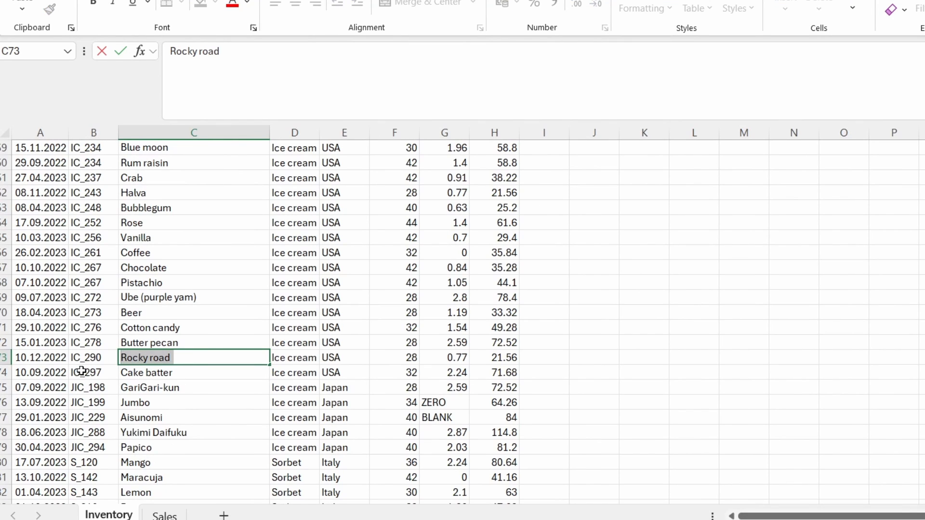
key(Escape)
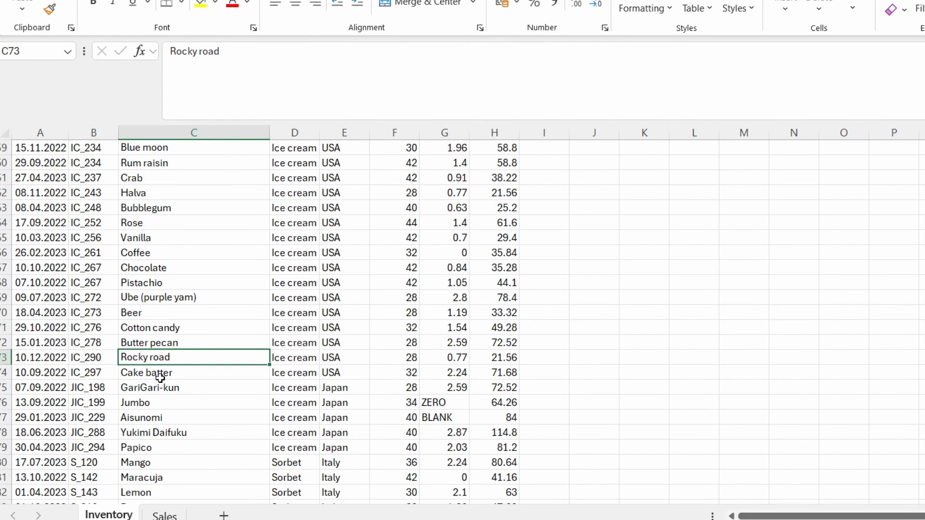
click(164, 516)
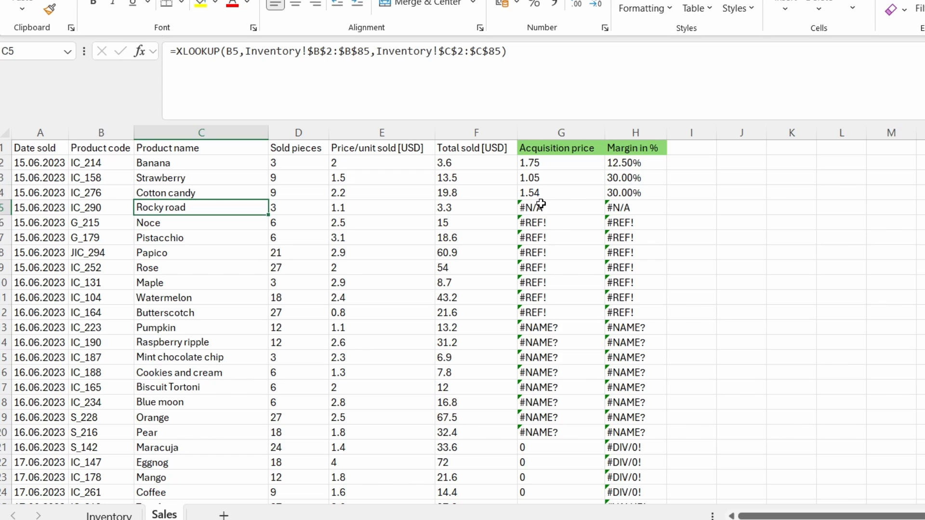
Paste the exact Rocky road name into G5's XLOOKUP so it returns 0.77 with 30.00% margin
click(541, 207)
drag(309, 52, 233, 52)
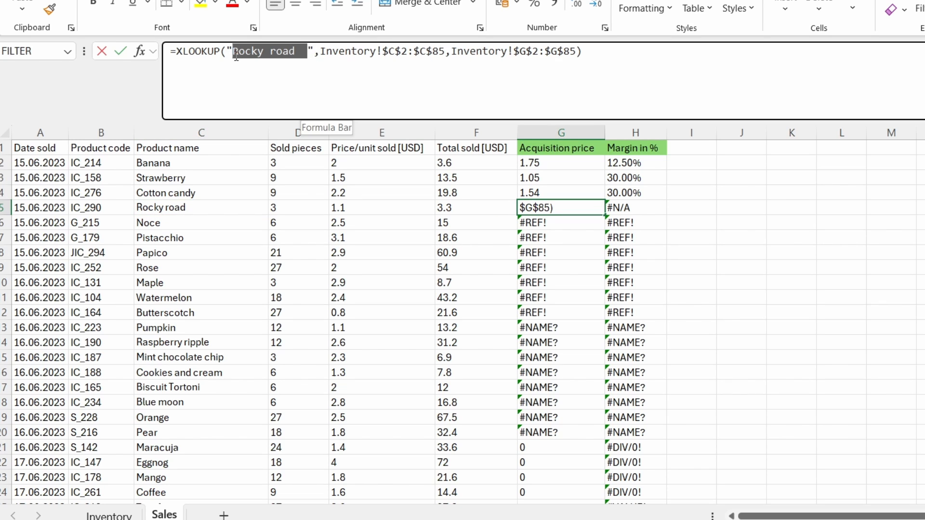
right_click(246, 55)
click(281, 137)
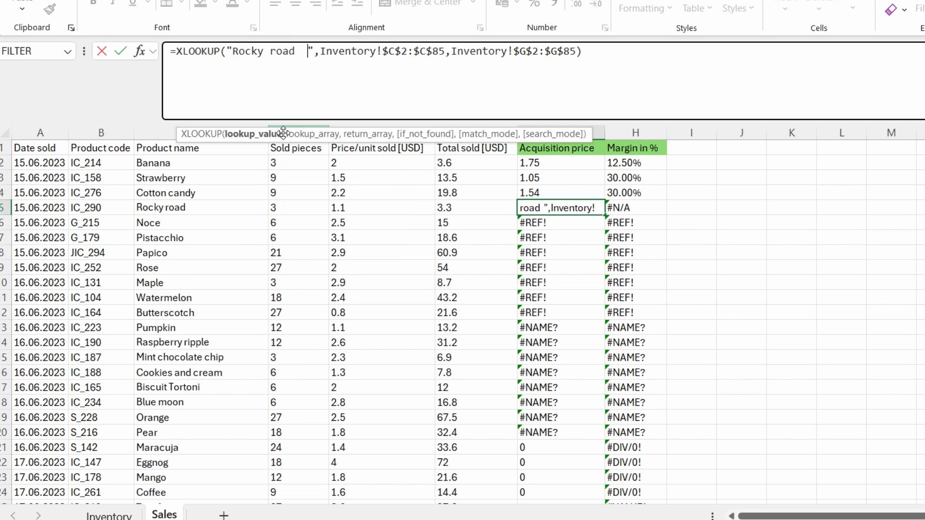
key(Return)
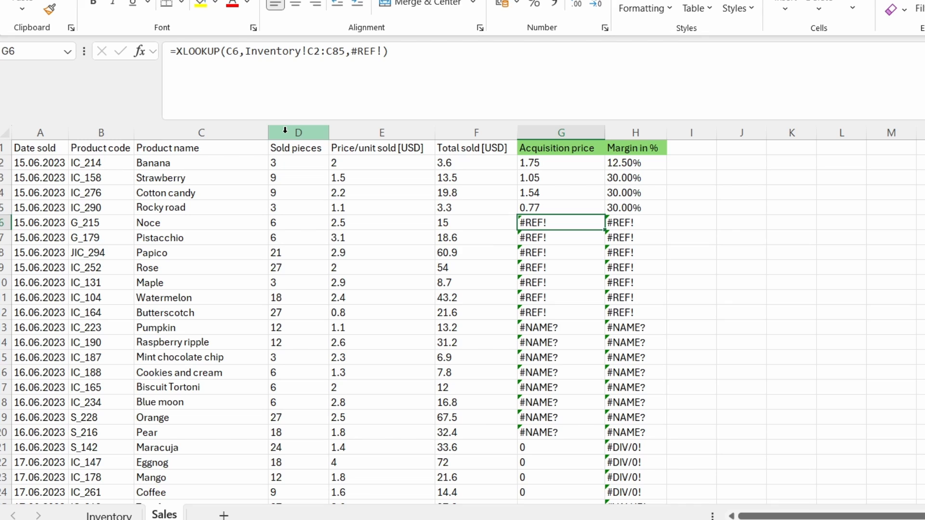
Replace the hardcoded "Banana" in G2's XLOOKUP with a reference to B2
click(563, 209)
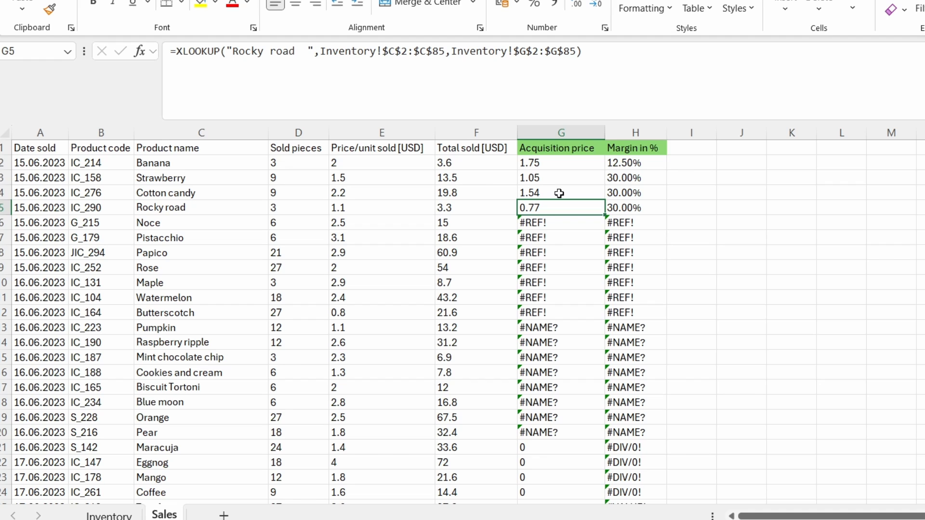
click(548, 164)
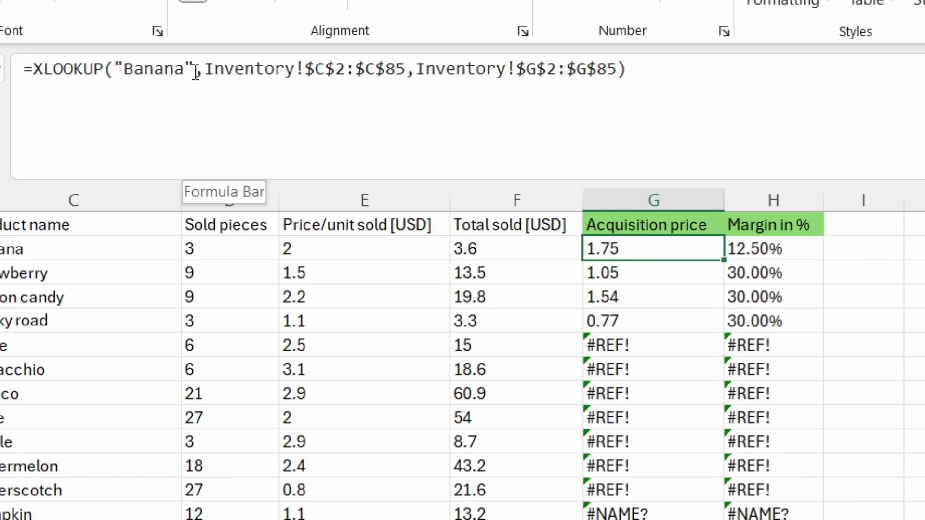
drag(193, 68, 116, 68)
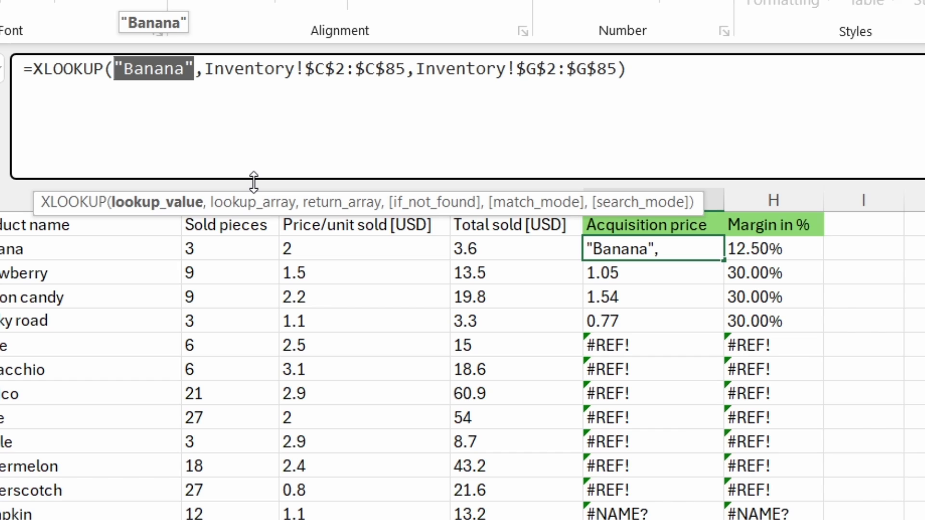
key(Escape)
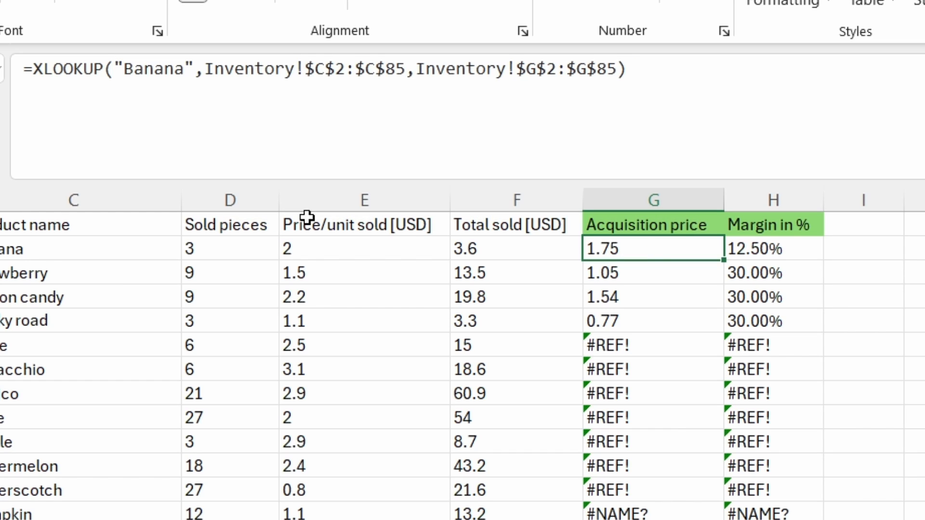
drag(195, 68, 123, 68)
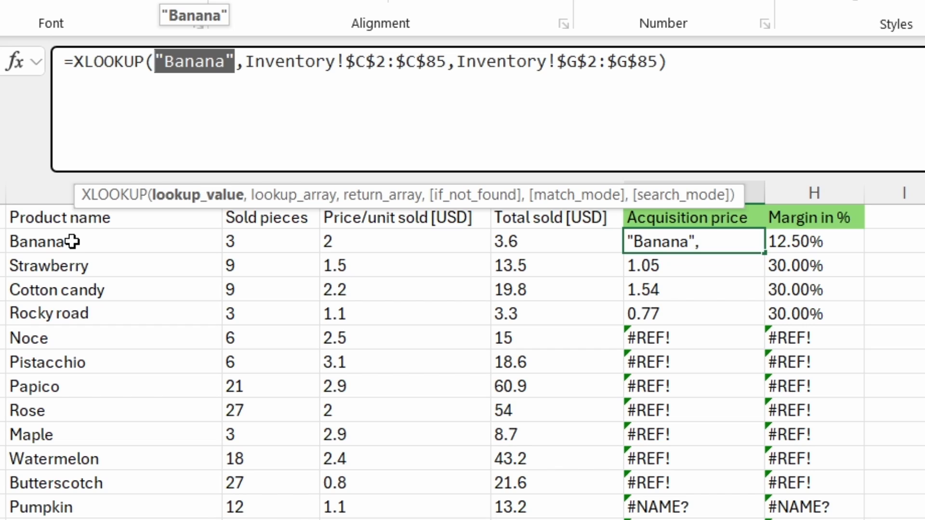
click(230, 60)
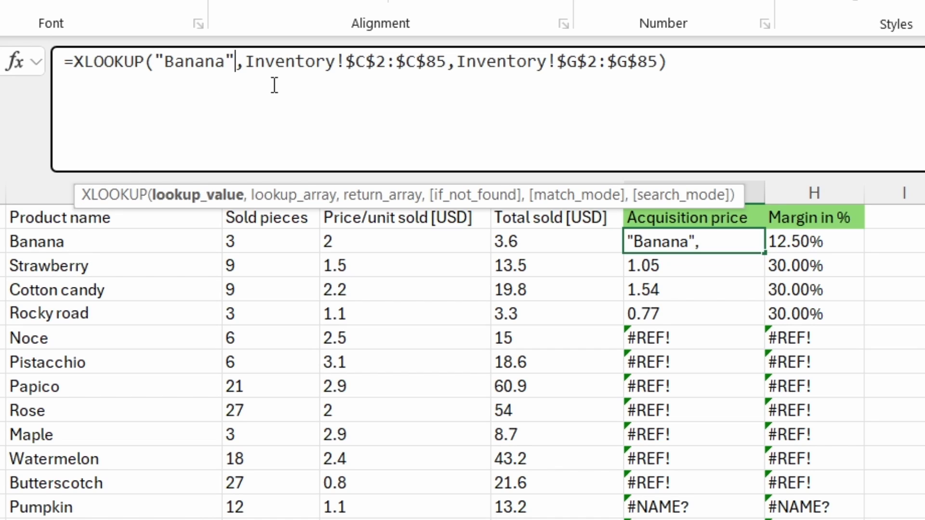
key(shift+Left)
key(shift+Left)
key(shift+Left)
key(shift+Left)
key(shift+Left)
key(shift+Left)
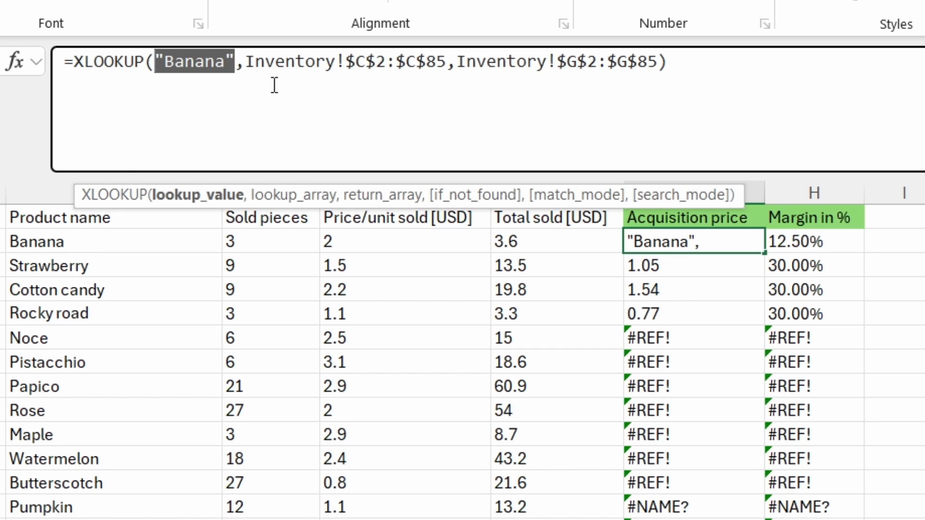
text(B2)
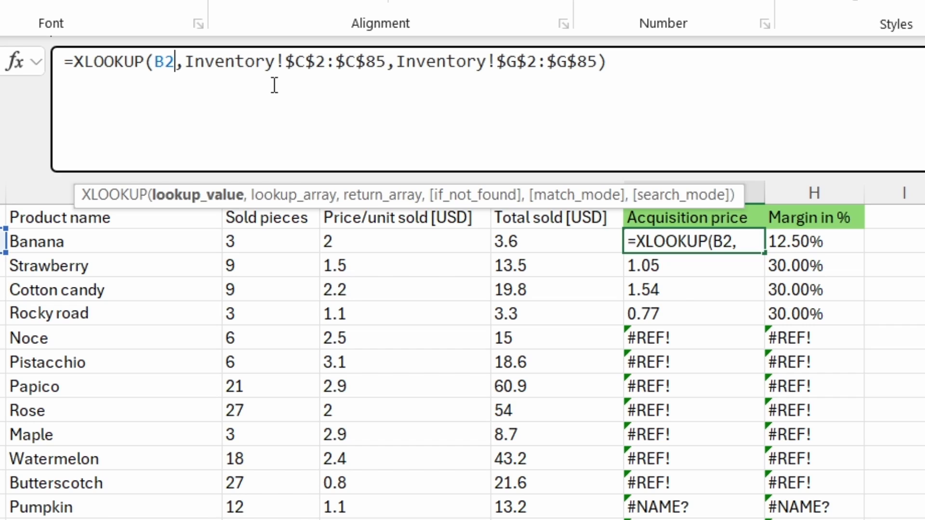
key(Return)
scroll(360, 174, left, 1)
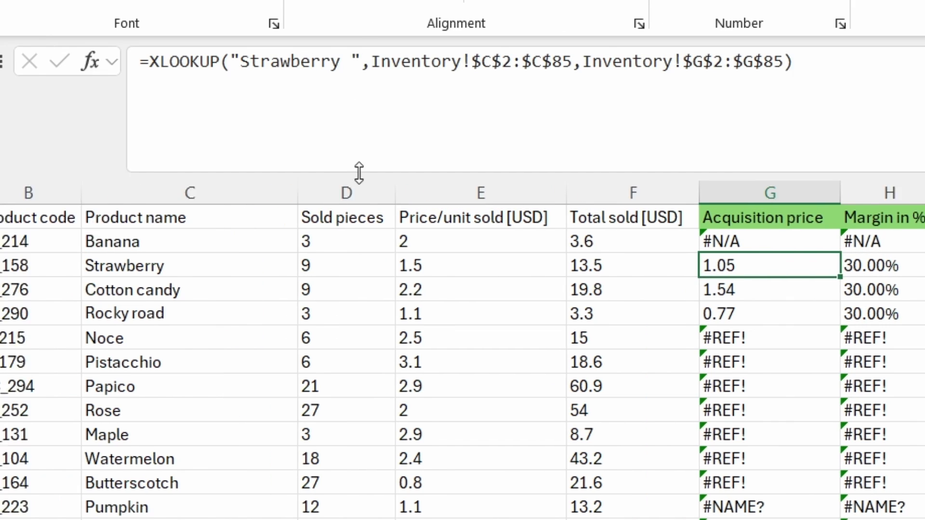
scroll(359, 174, left, 1)
Correct G2's lookup reference from B2 to the product name cell C2, giving 0.84
click(62, 243)
click(768, 243)
click(271, 61)
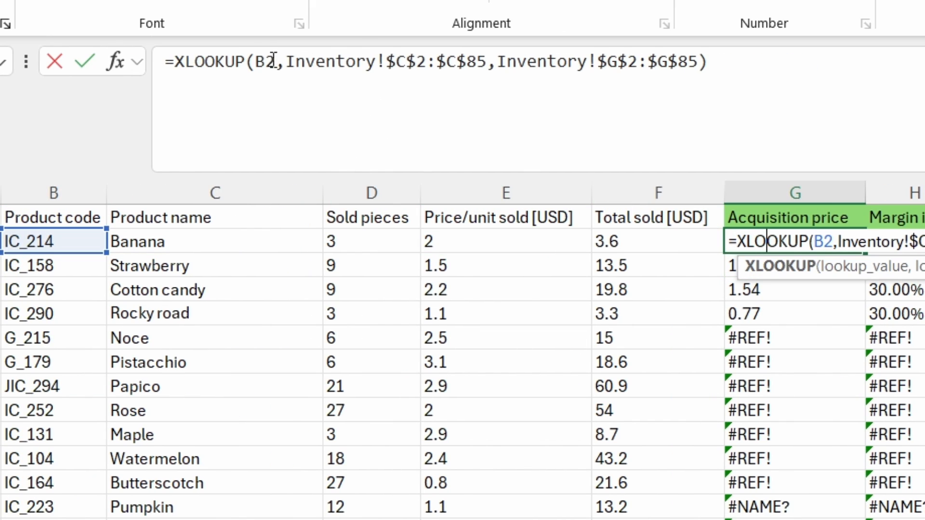
double_click(267, 62)
text(c2)
key(Return)
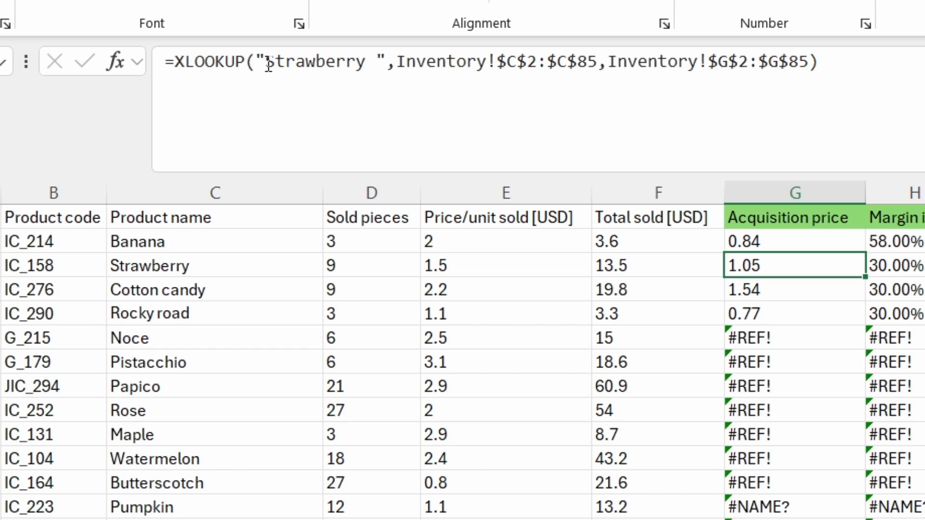
Fill G2's cell-referenced price formula down through the Rocky road row G5
click(769, 242)
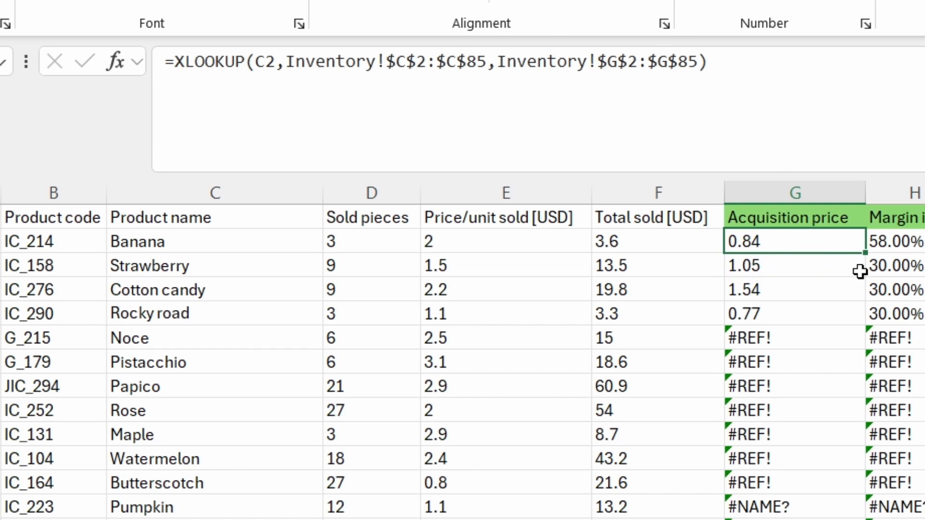
drag(864, 251, 864, 326)
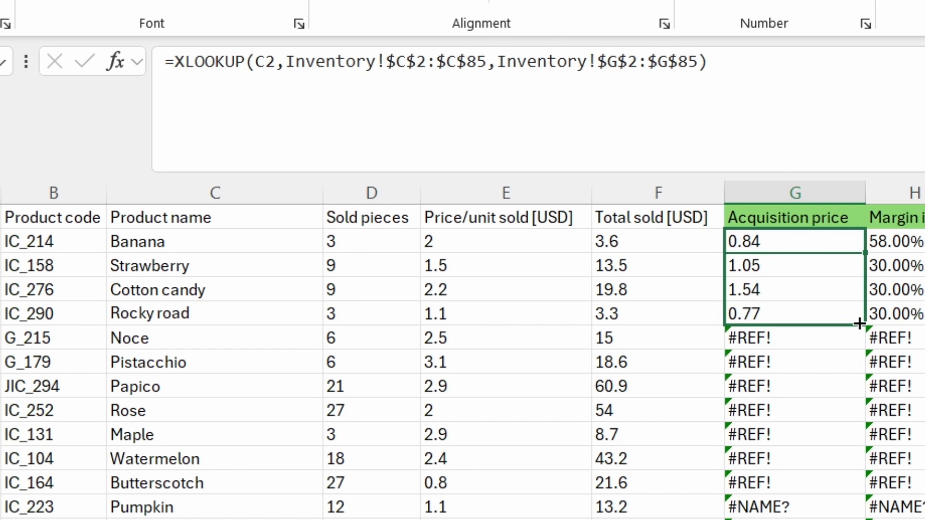
click(777, 314)
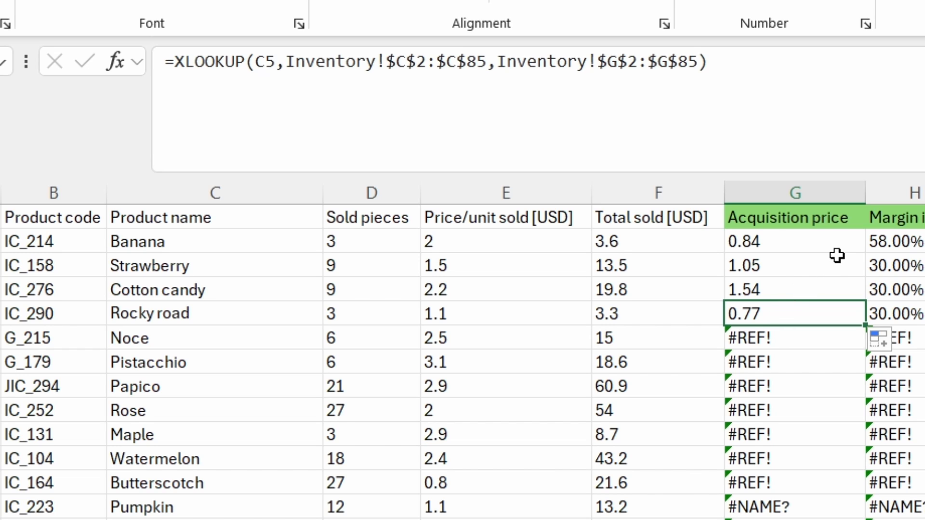
click(817, 247)
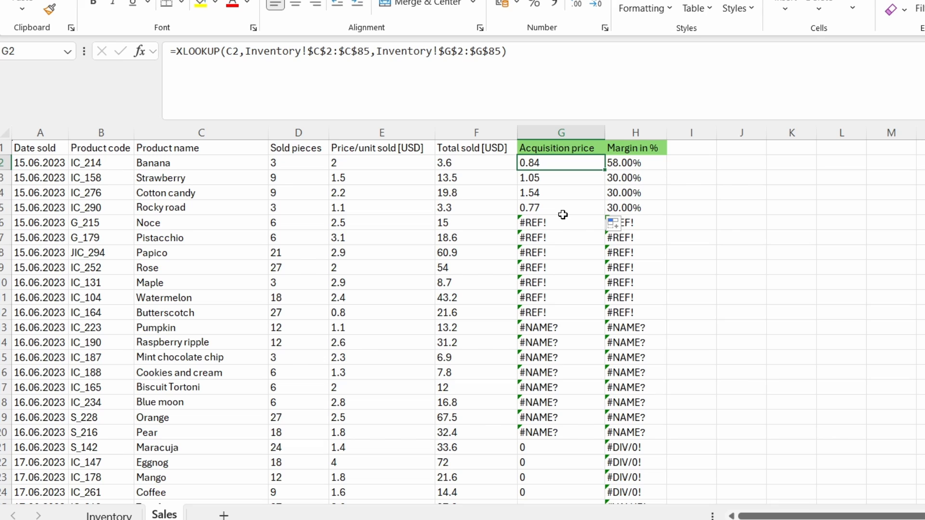
Compare Noce's #REF! formula range in G6 with Banana's locked Inventory range
click(555, 224)
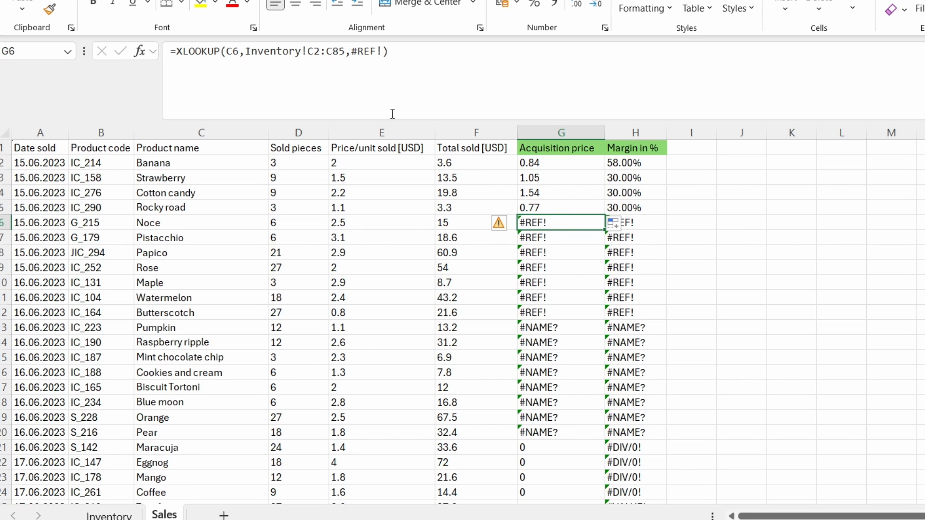
drag(346, 52, 245, 52)
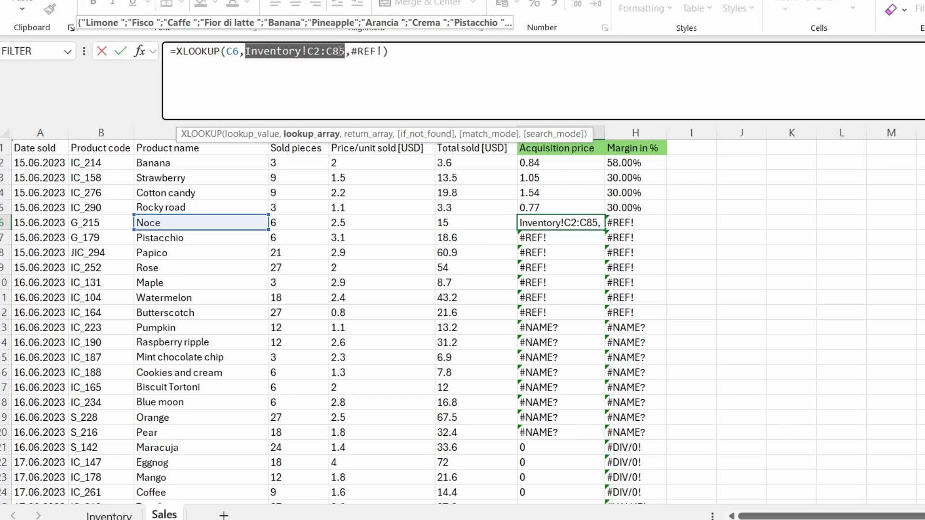
key(Escape)
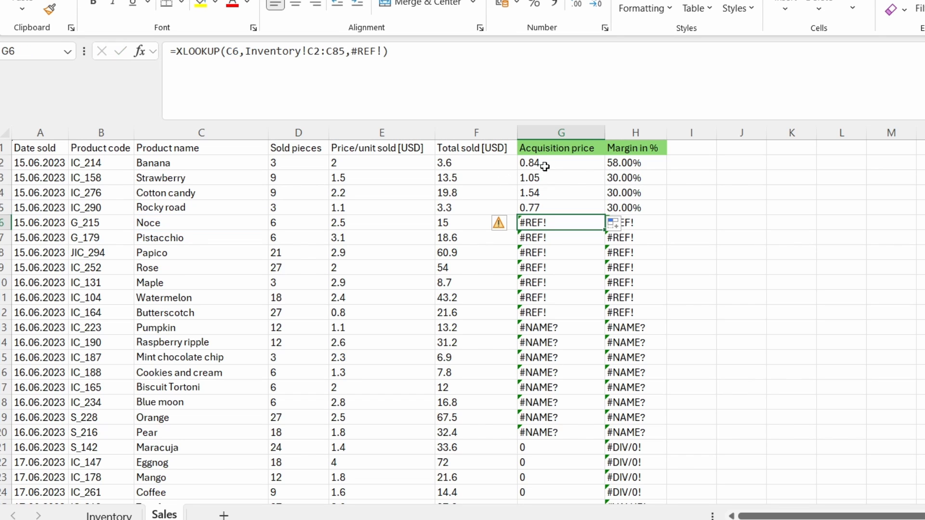
click(542, 162)
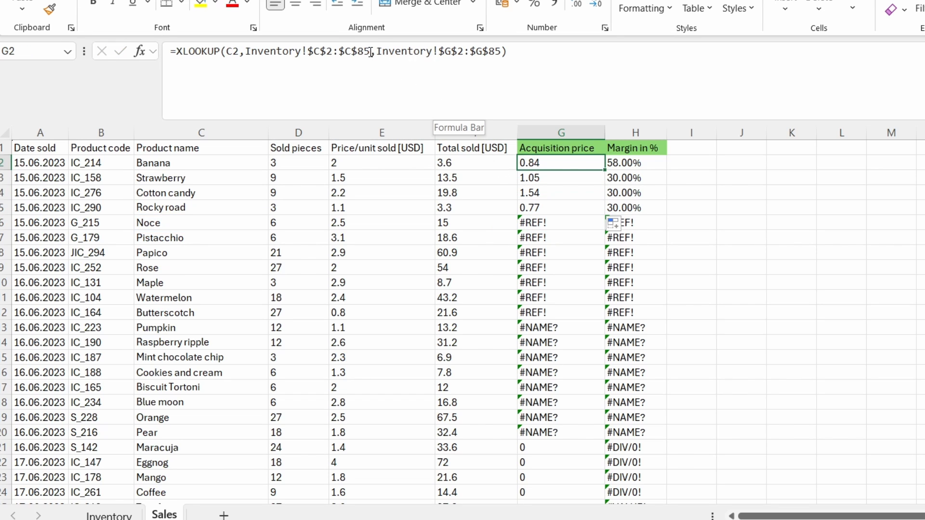
mouse_move(370, 52)
mouse_down()
mouse_move(265, 61)
mouse_move(246, 52)
mouse_up()
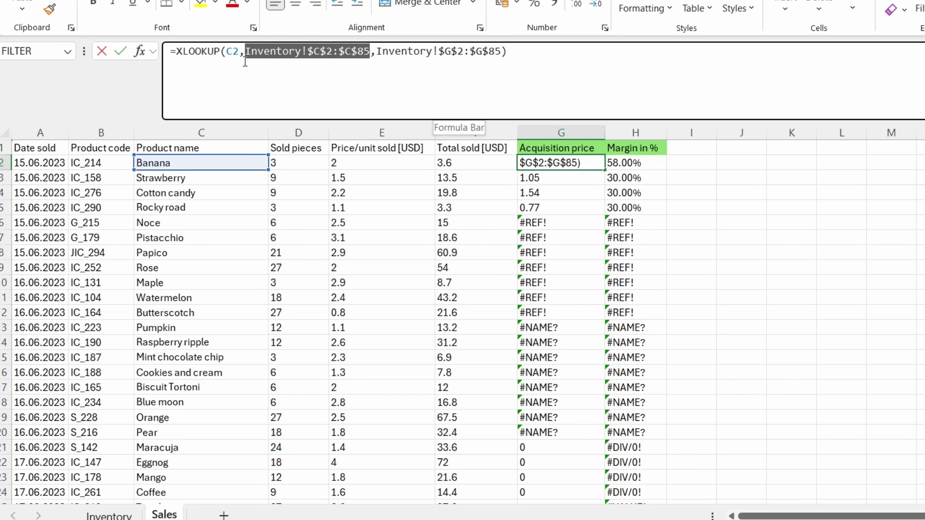
key(Escape)
Make C2:C85 absolute in G6, fill down through Butterscotch, and expose the #REF! return range
click(544, 221)
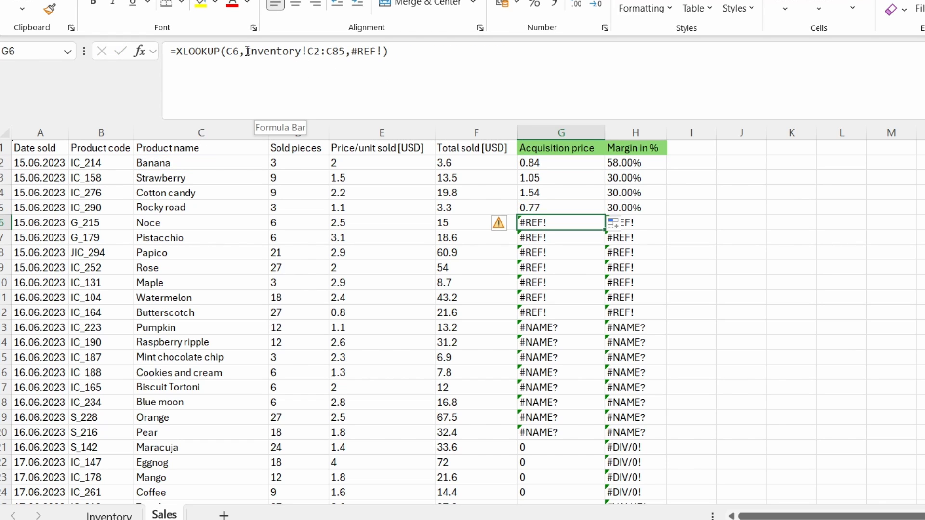
drag(250, 52, 346, 53)
key(F4)
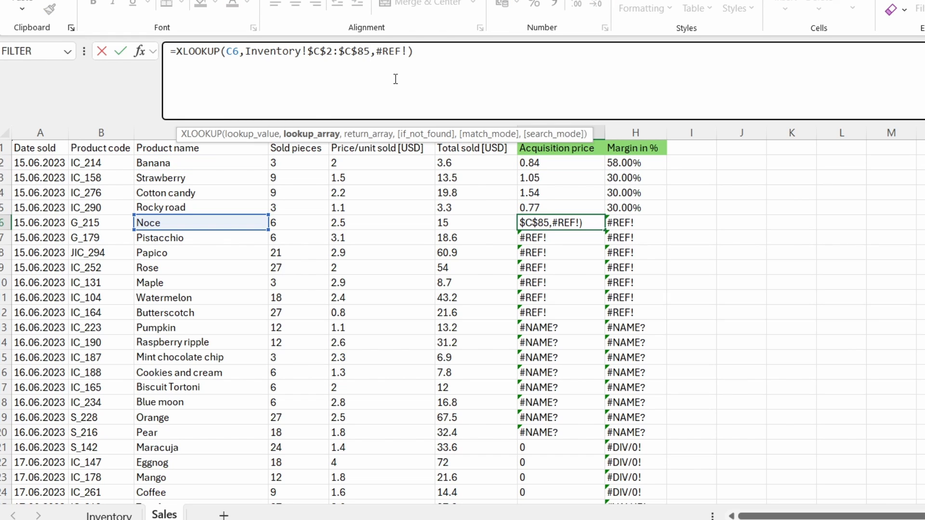
key(Return)
click(575, 222)
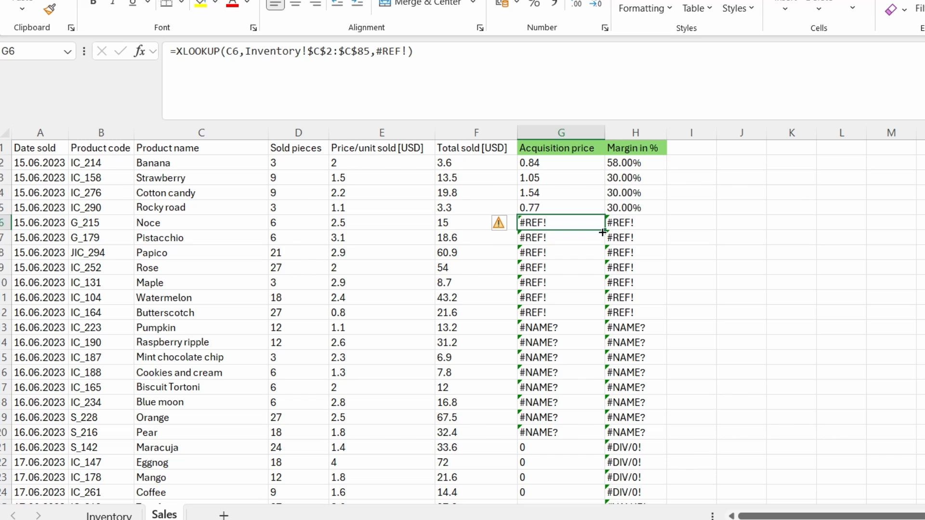
drag(602, 232, 601, 314)
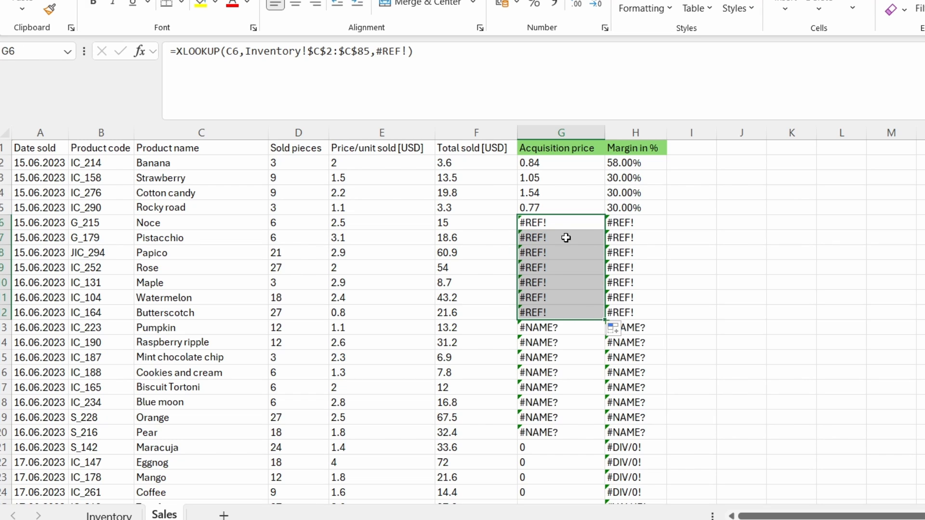
click(552, 224)
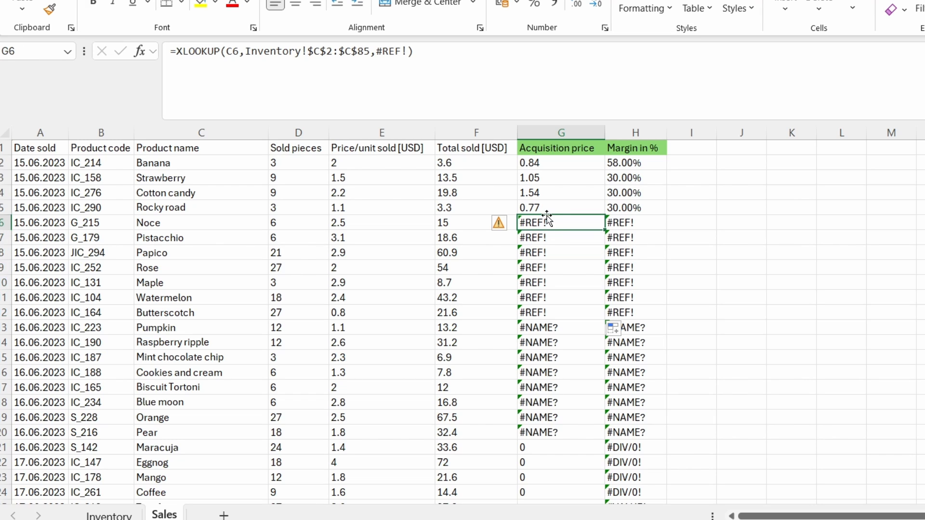
double_click(394, 51)
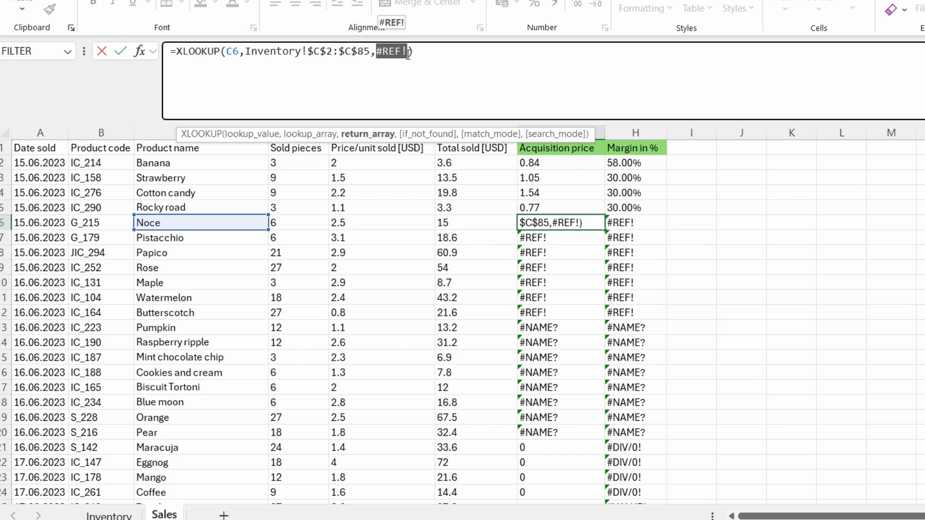
Enter a demo row Banana, Ice cream, Price and 2 in K5:M5
key(Return)
click(781, 192)
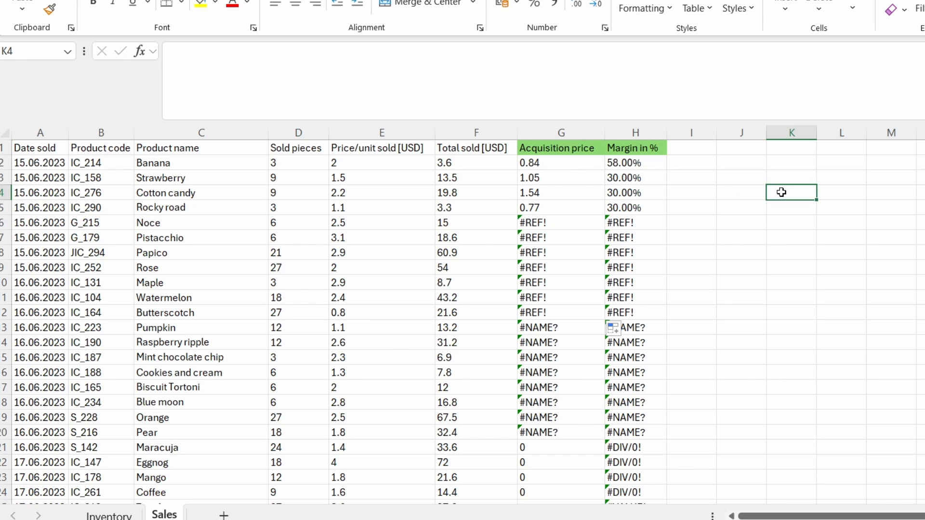
key(Return)
text(bA)
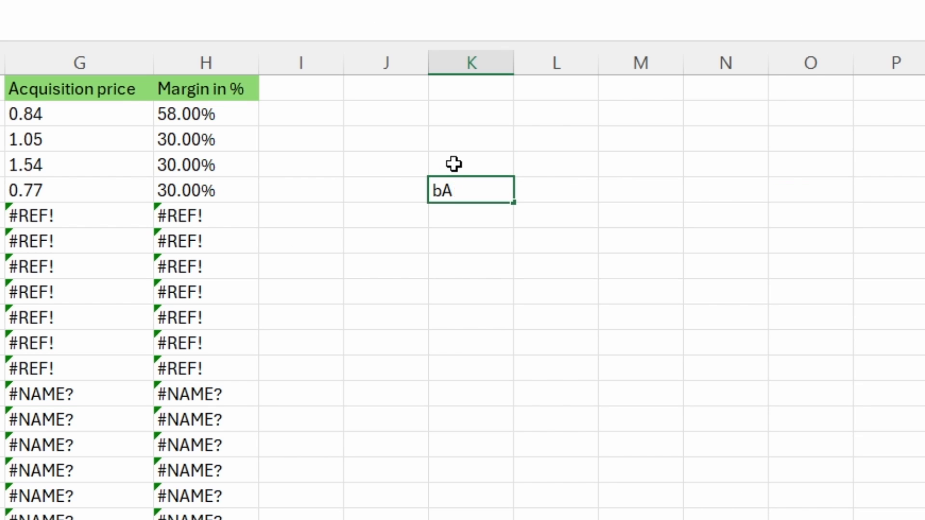
key(BackSpace)
key(BackSpace)
text(Banana)
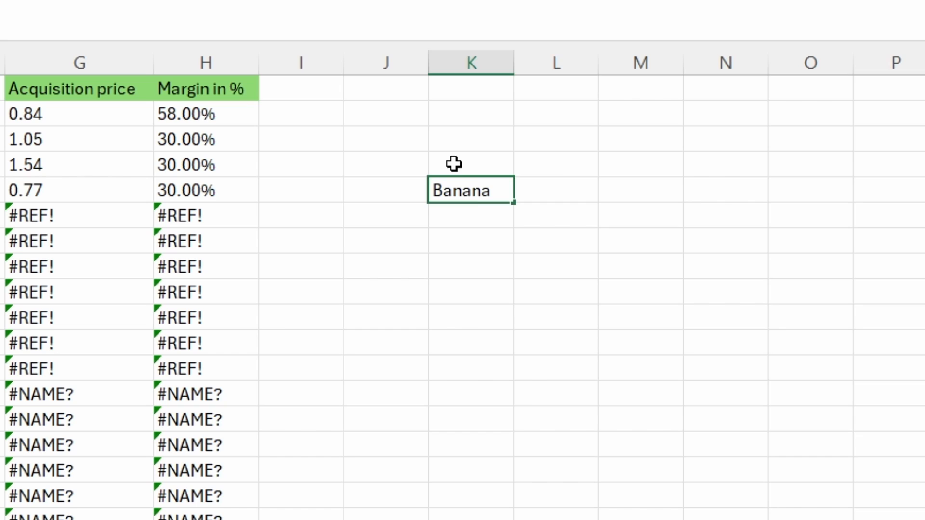
key(Tab)
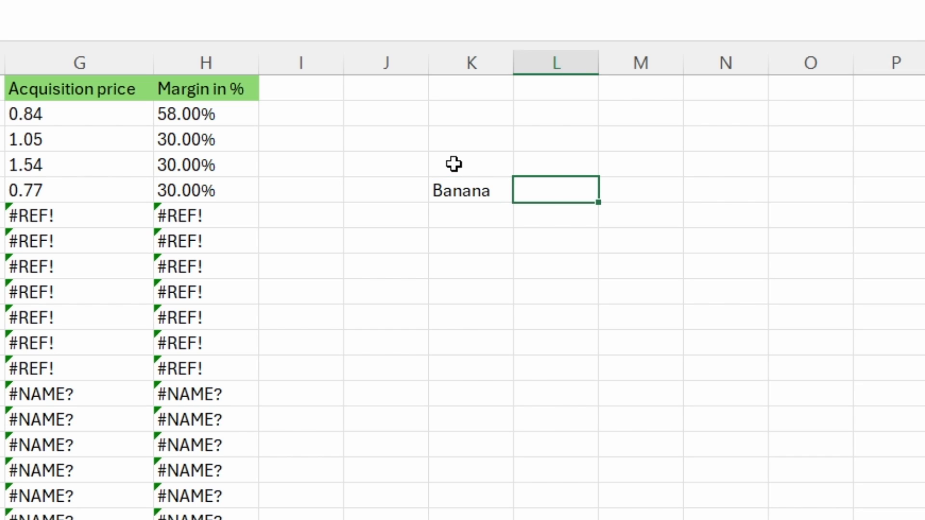
text(Ice cream)
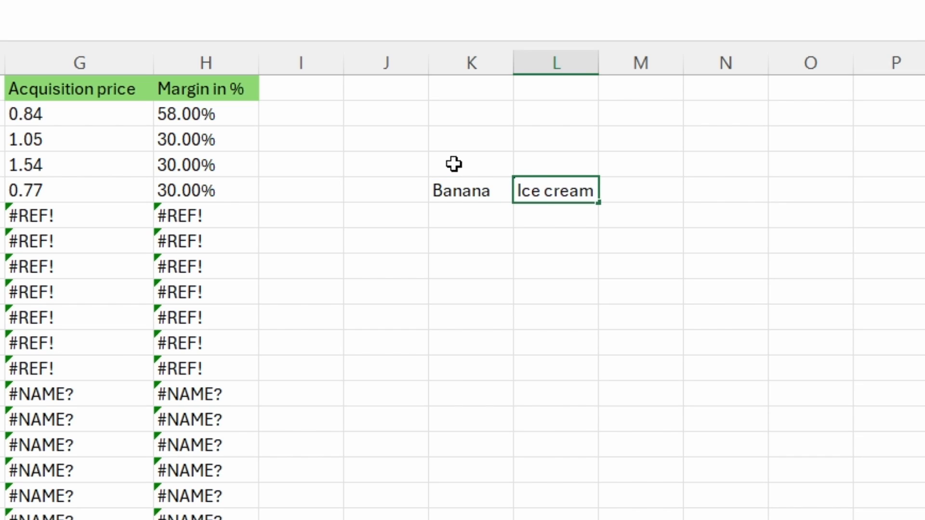
key(Tab)
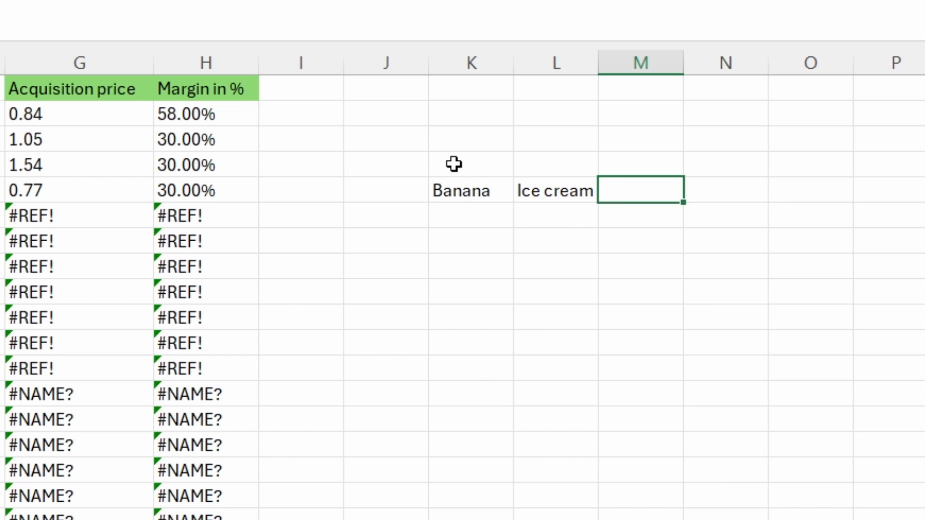
text(Price)
key(Return)
key(Up)
key(Up)
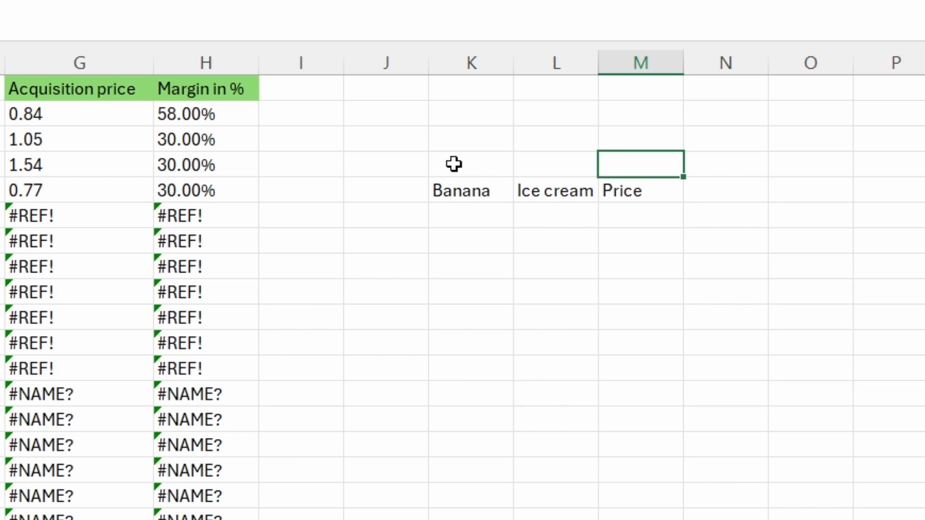
text(Price)
key(Return)
text(2)
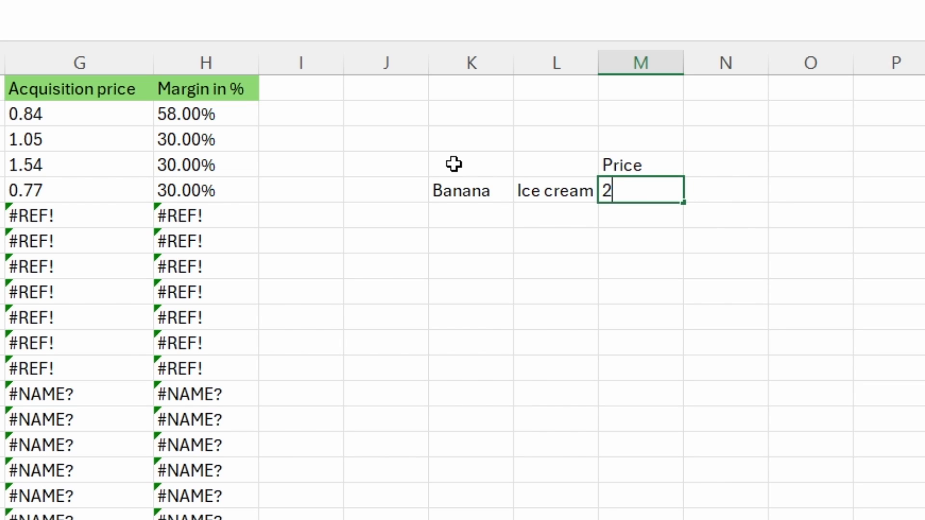
key(Return)
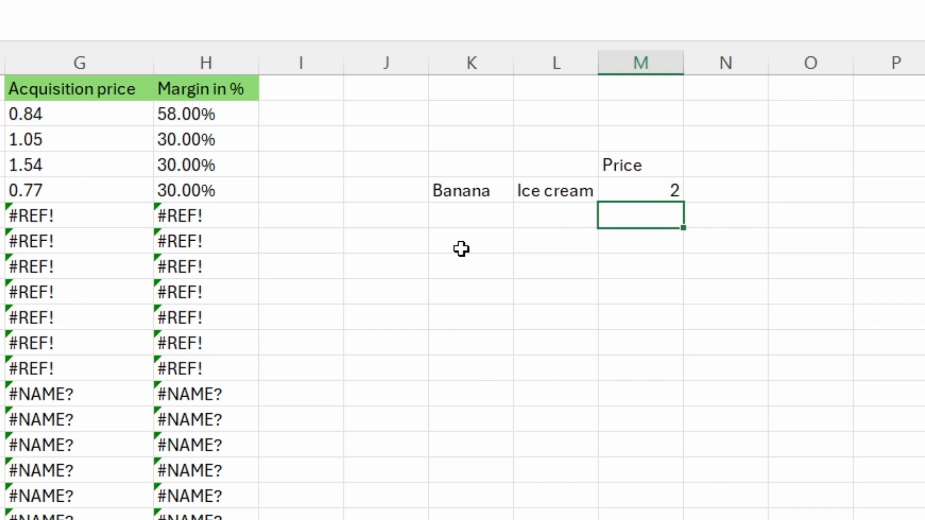
Type Banana in K9 and enter =XLOOKUP(K9,K5,M5) in L9, returning the price 2
click(464, 296)
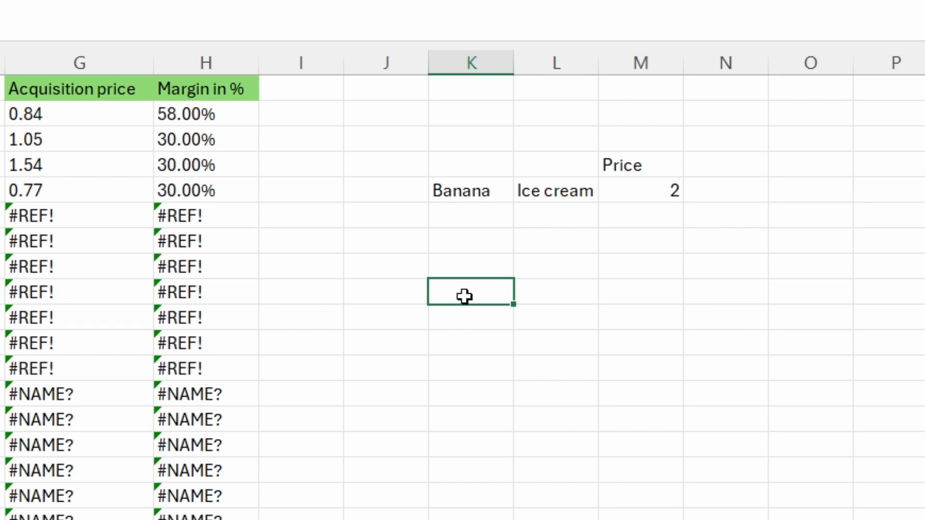
text(Banana)
key(Return)
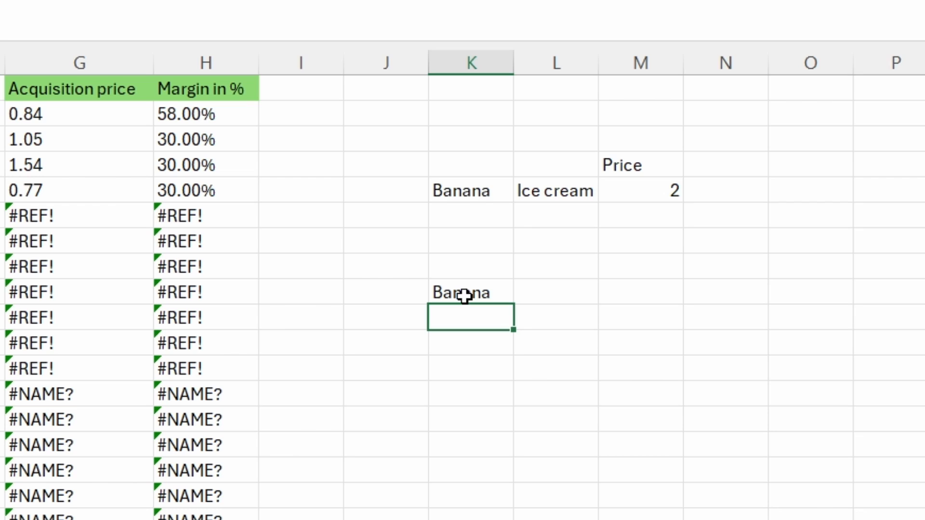
click(556, 292)
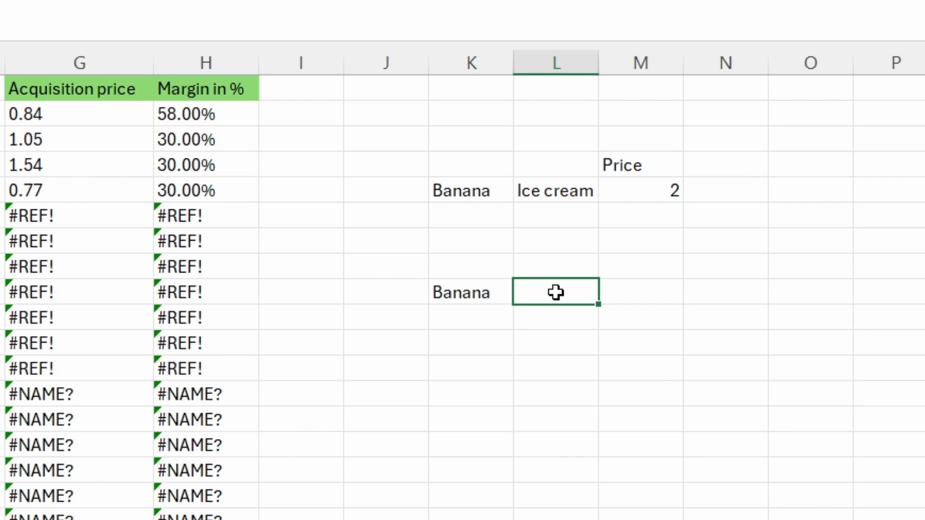
text(=)
text(X)
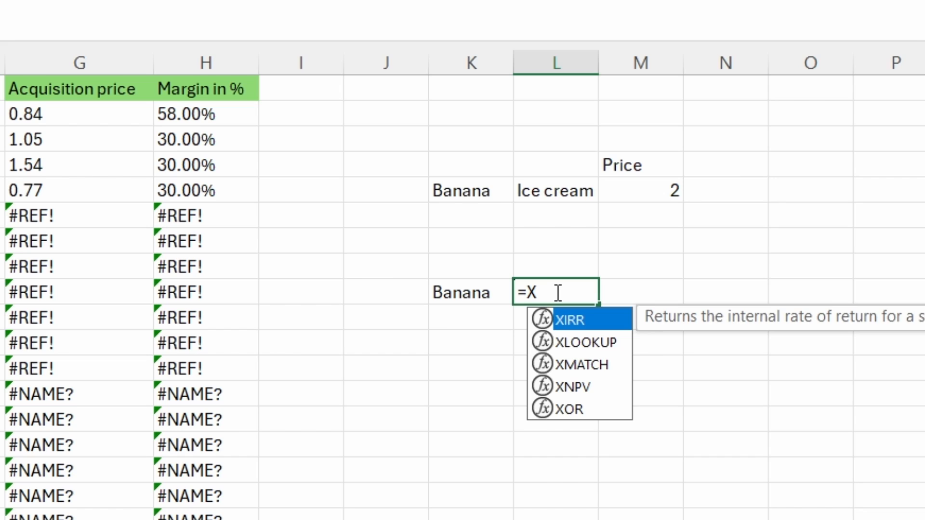
key(Down)
key(Tab)
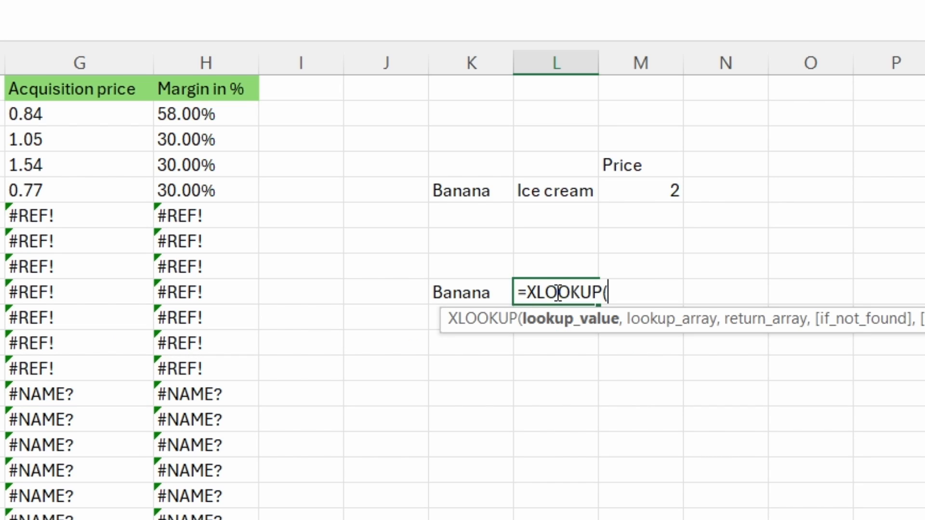
click(463, 292)
text(,)
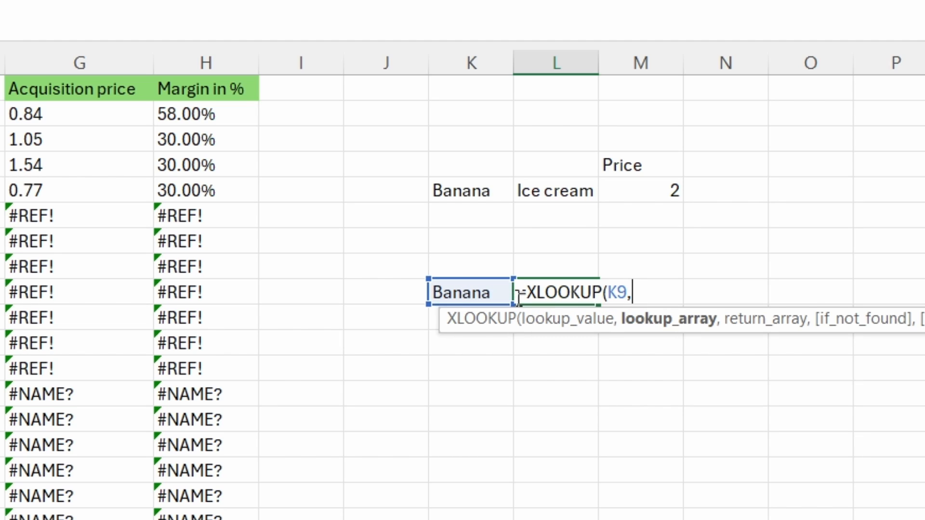
drag(459, 192, 637, 187)
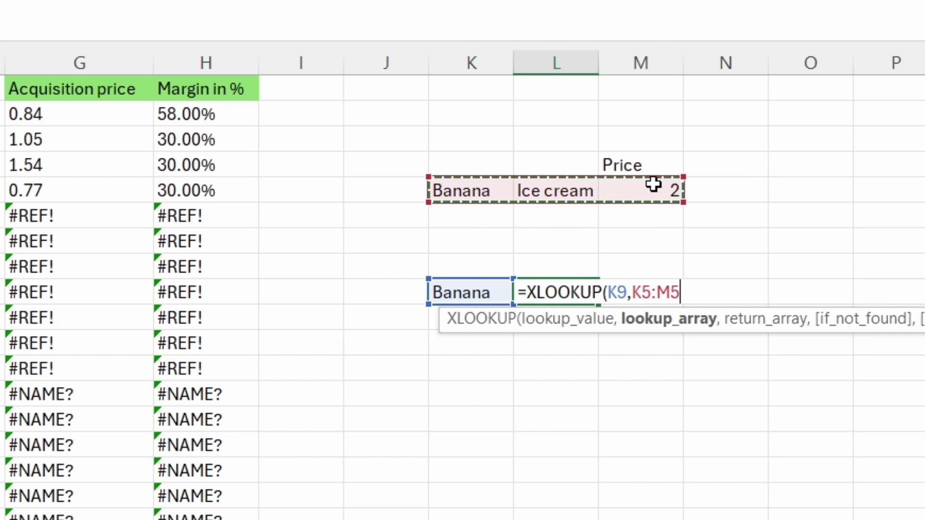
click(472, 194)
text(,)
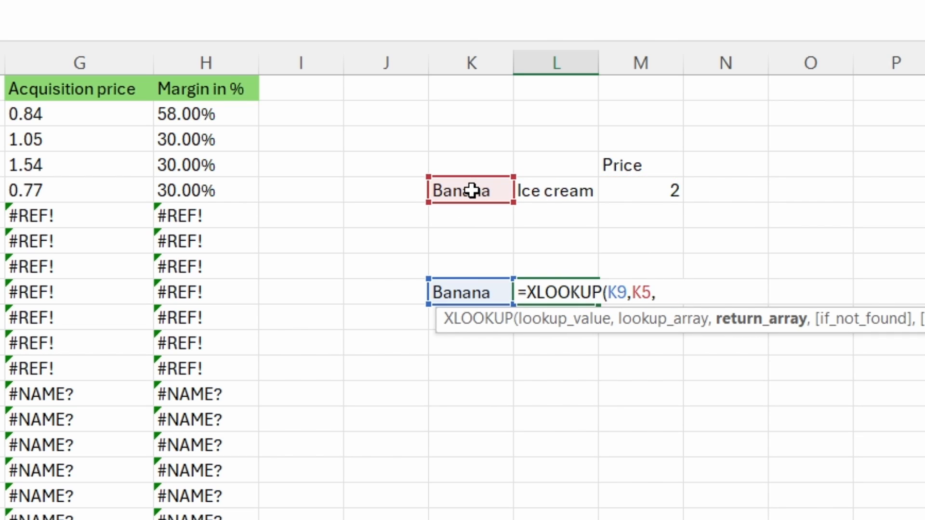
click(645, 191)
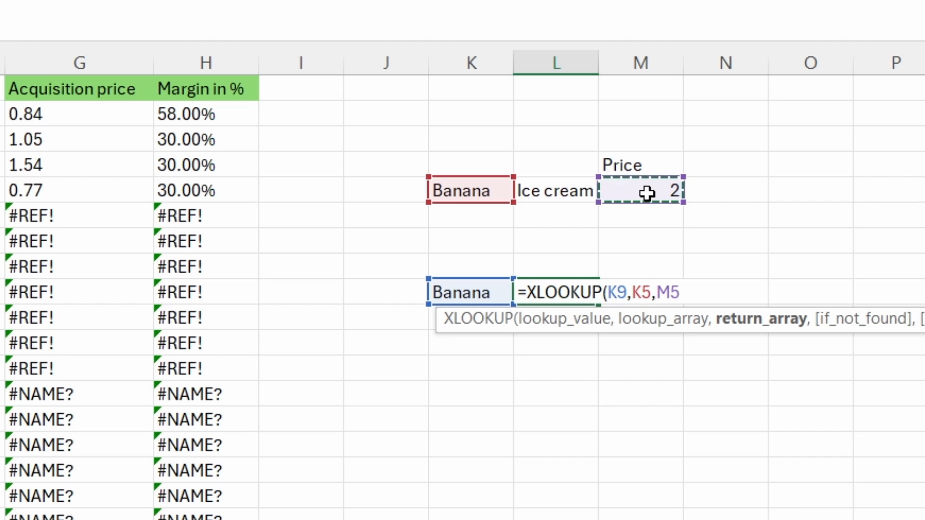
key(Return)
click(566, 296)
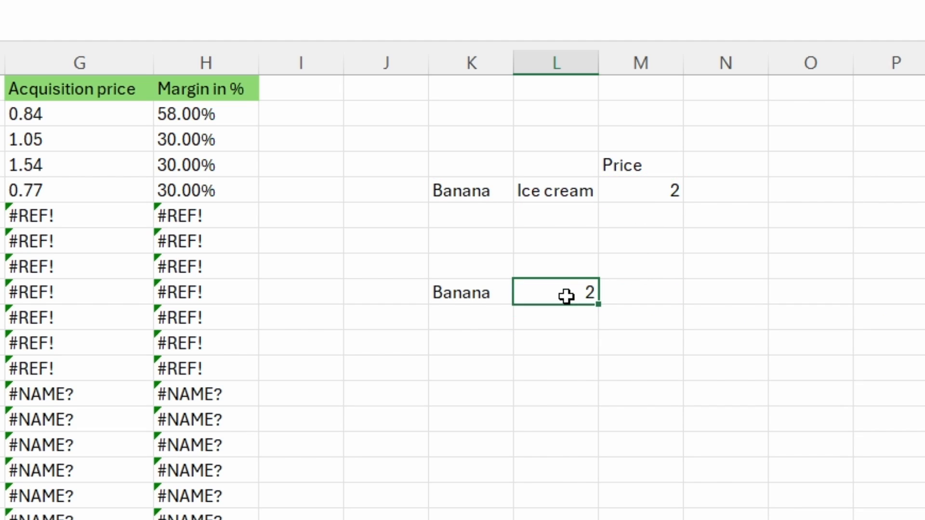
Delete the demo Price column so L9's lookup becomes #REF!, then select G6:G12 and the practice block J4:M11
click(641, 192)
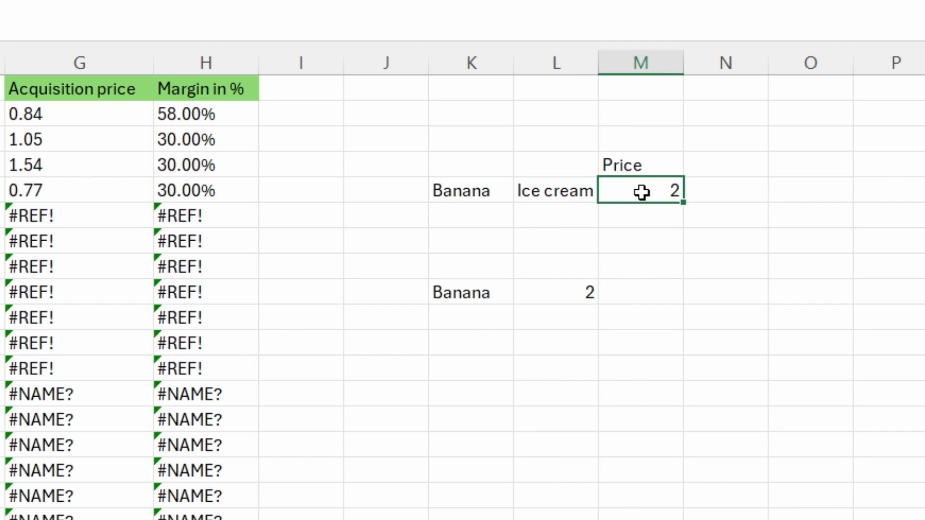
right_click(640, 63)
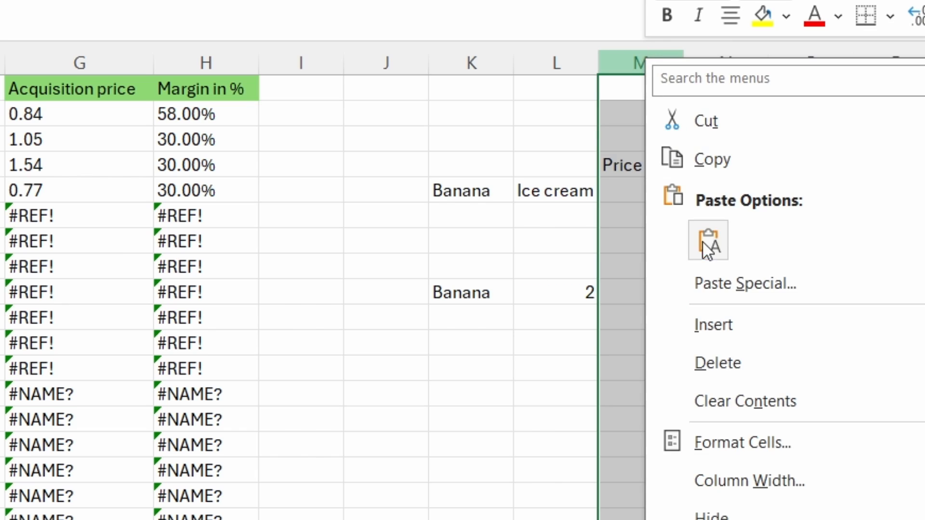
click(724, 366)
click(555, 291)
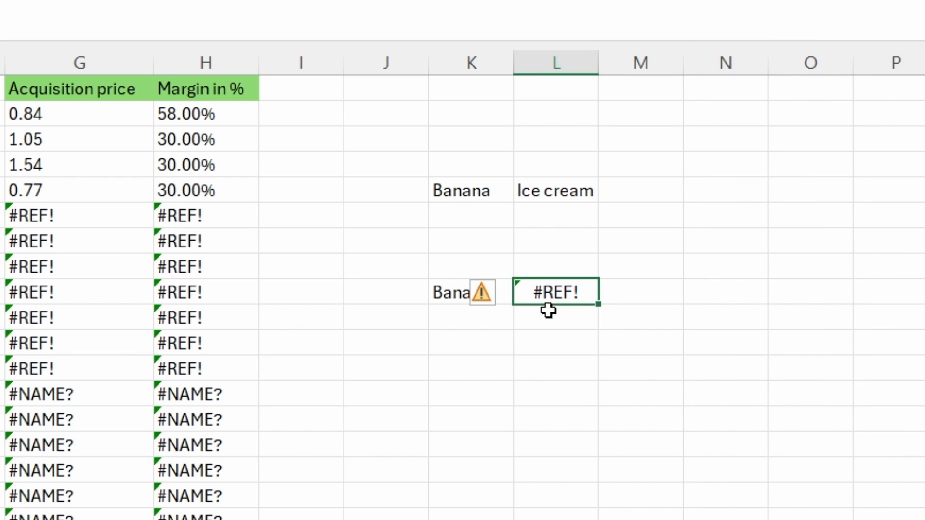
drag(75, 216, 80, 368)
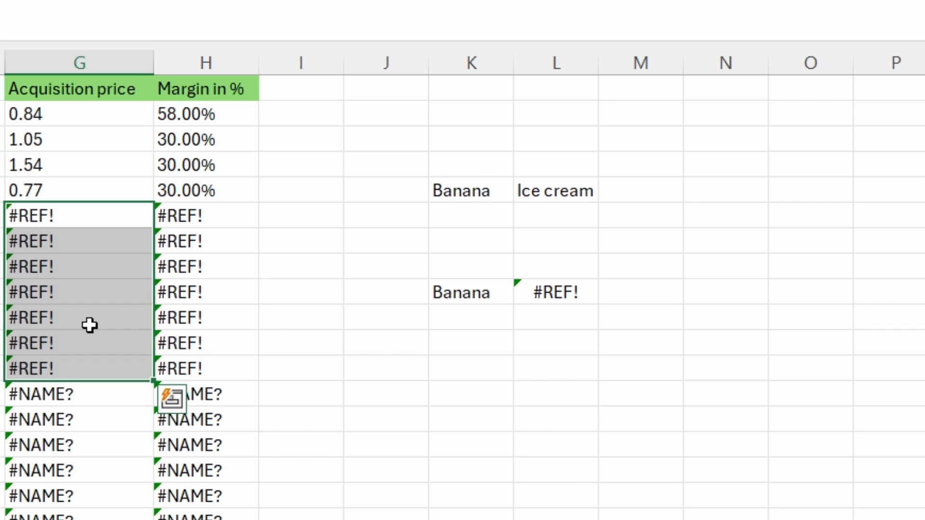
drag(386, 165, 621, 353)
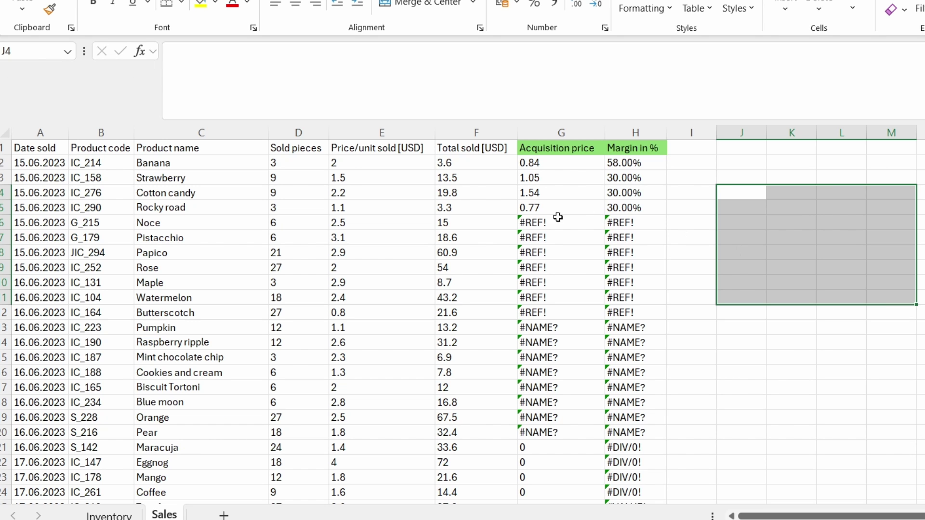
Inspect G6's broken formula and copy the Inventory!$G$2:$G$85 range from G5's working formula
click(560, 223)
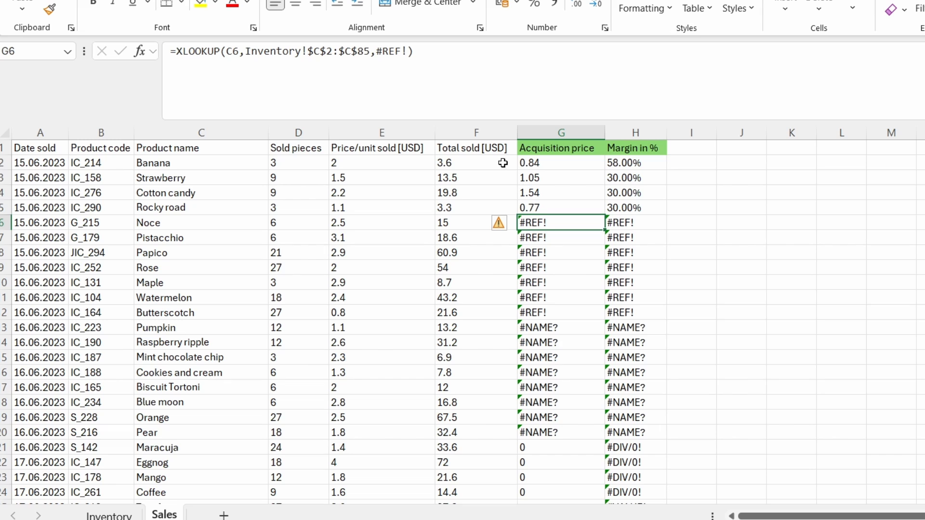
double_click(388, 53)
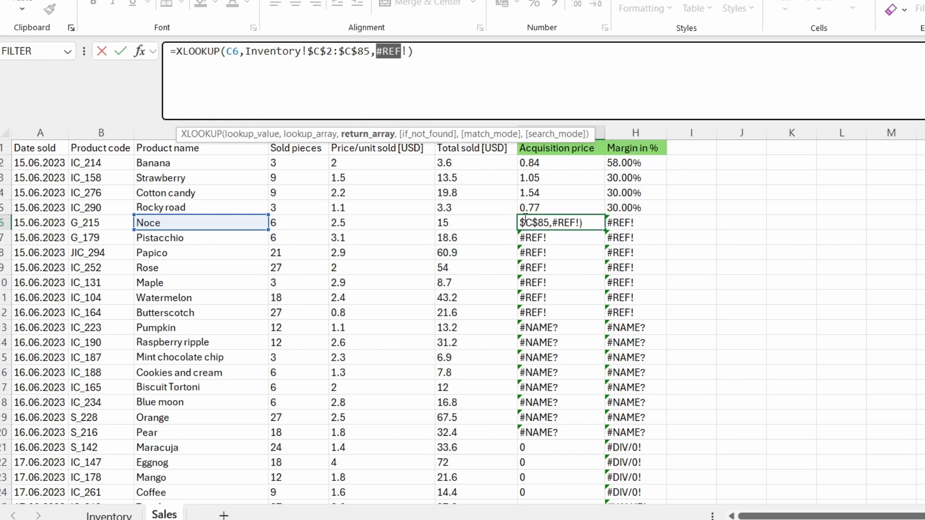
key(Escape)
click(535, 210)
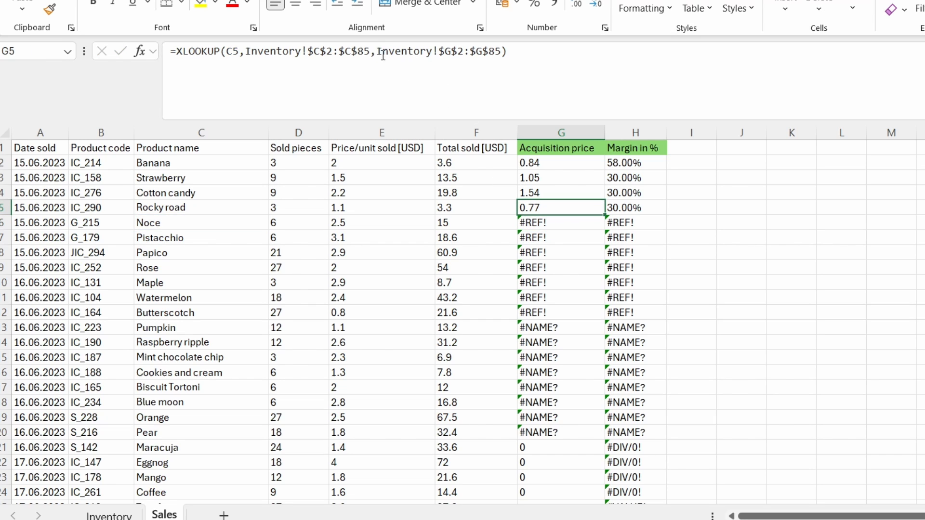
drag(377, 52, 501, 52)
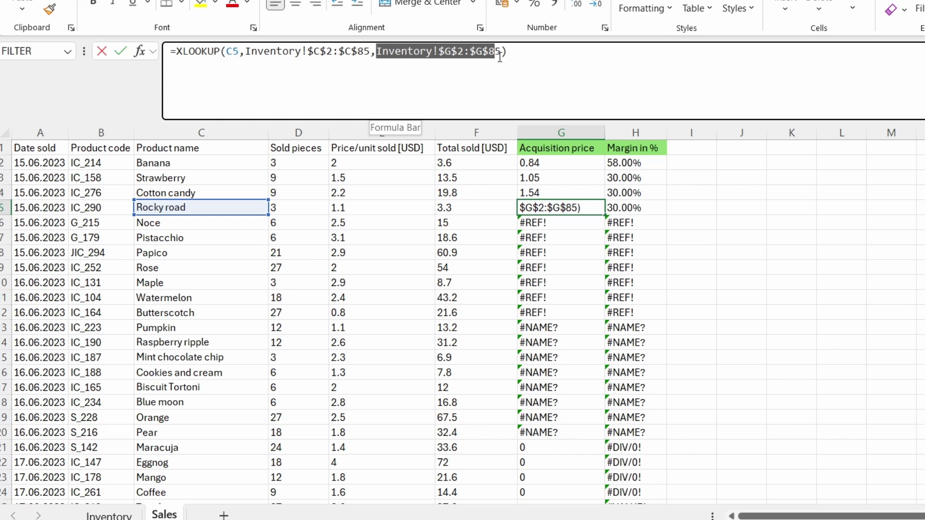
Replace #REF! in G6's XLOOKUP with Inventory!$G$2:$G$85 and fill the fix down to G12
click(552, 227)
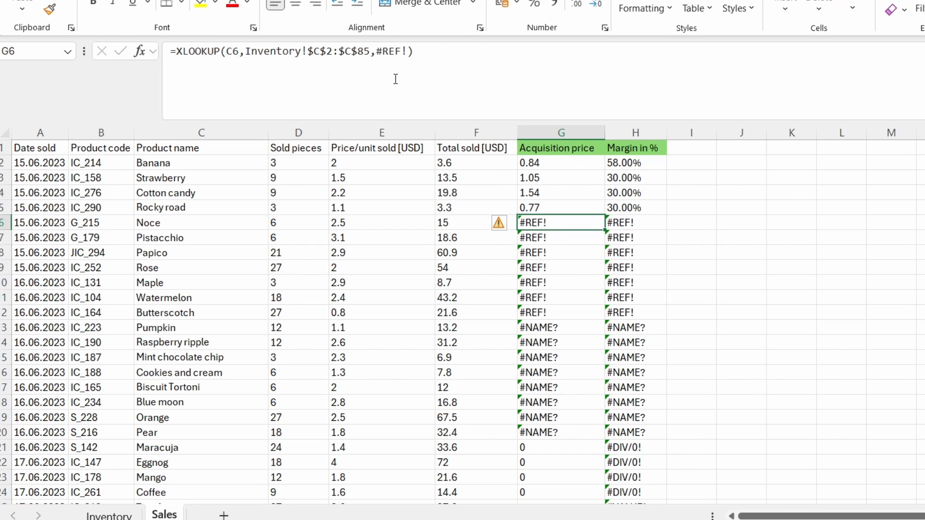
double_click(393, 51)
text(Inventory!$G$2:$G$85)
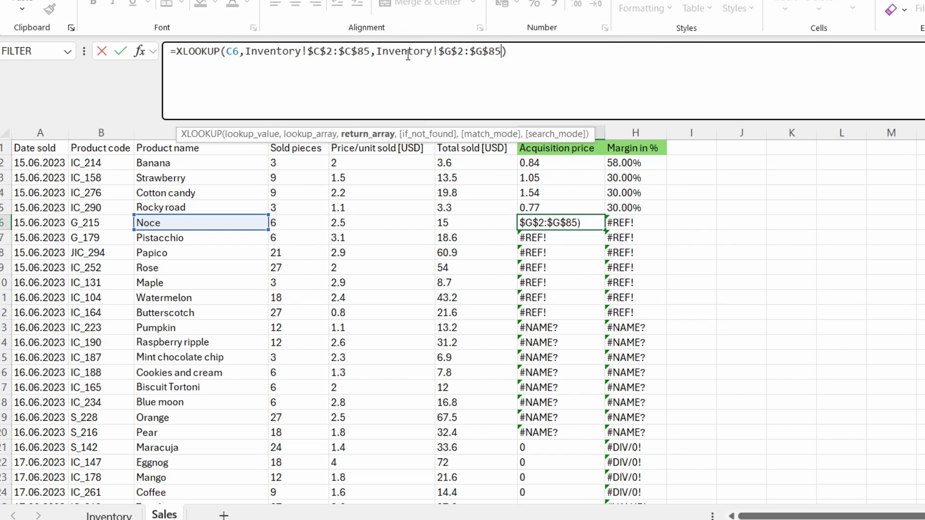
key(Return)
click(561, 222)
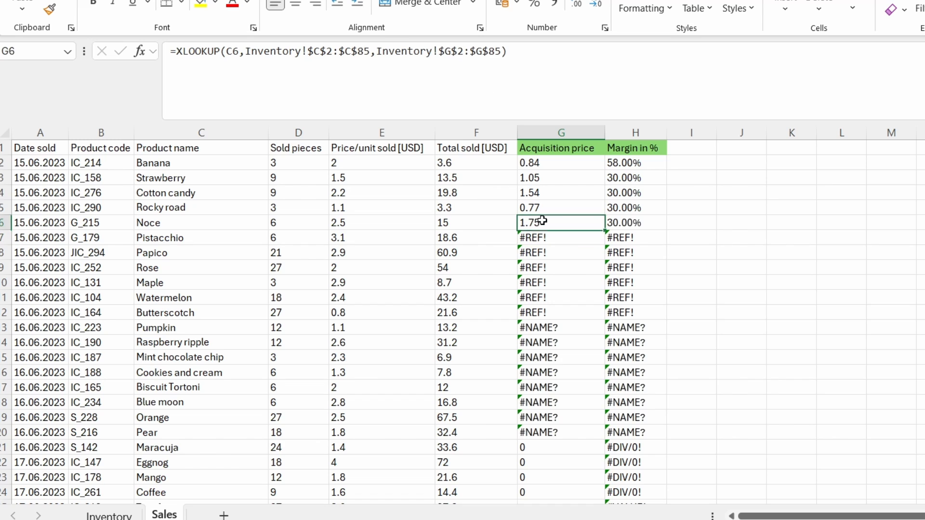
drag(603, 229, 600, 313)
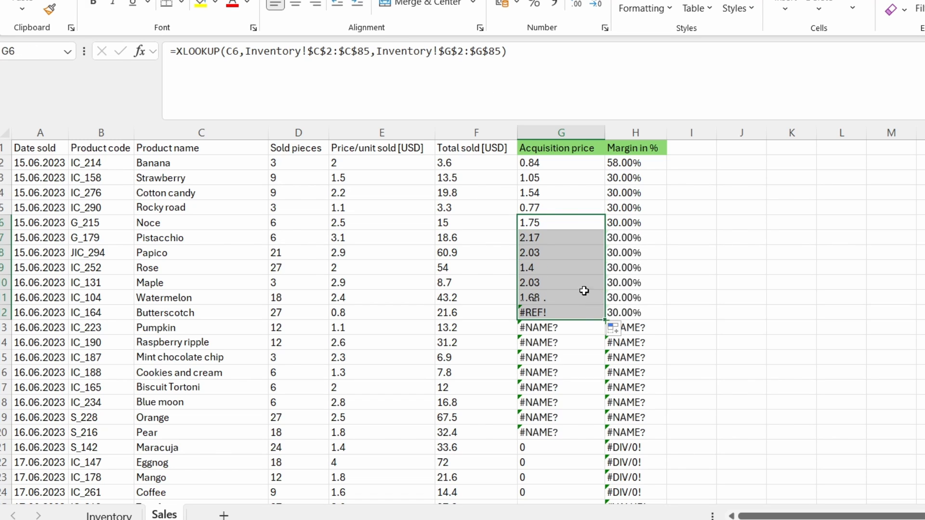
Correct XLOOKAP to XLOOKUP in G13's formula and fill it down to G20, clearing the #NAME? errors
click(553, 315)
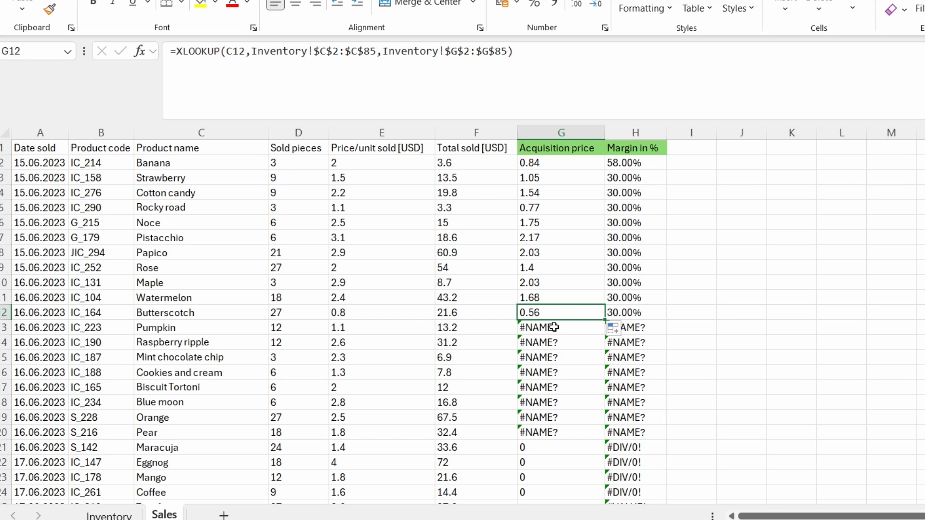
click(554, 328)
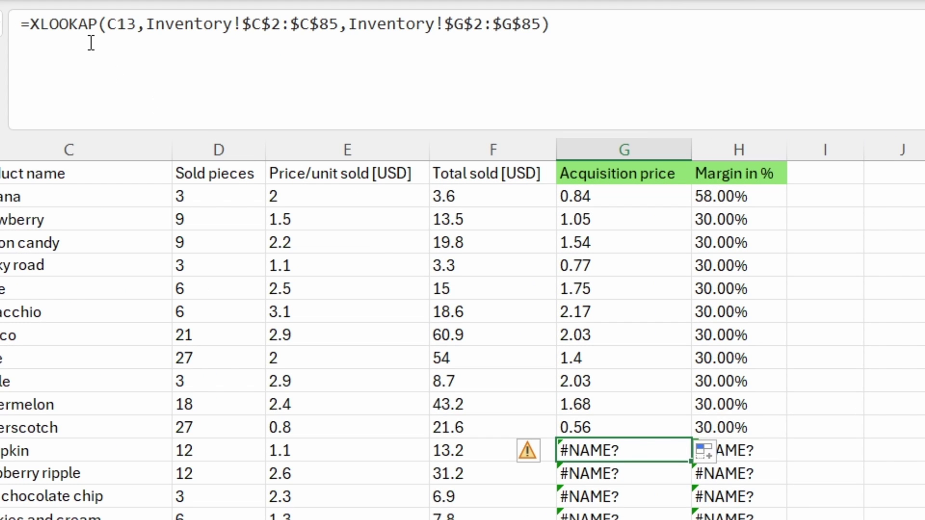
click(89, 24)
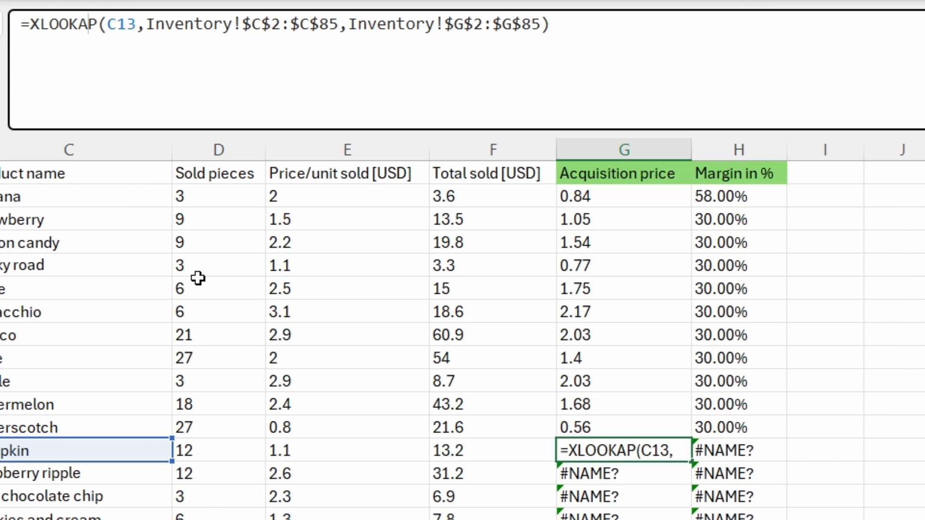
key(BackSpace)
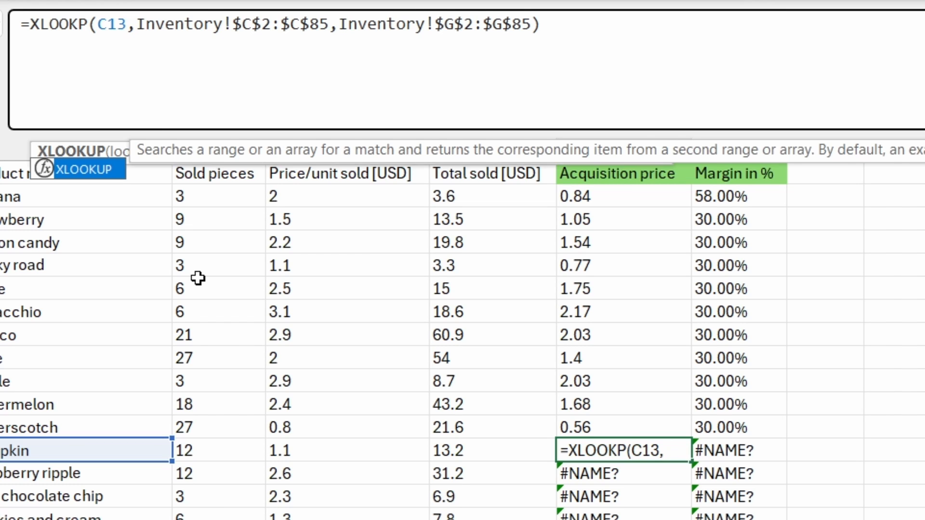
text(U)
key(Return)
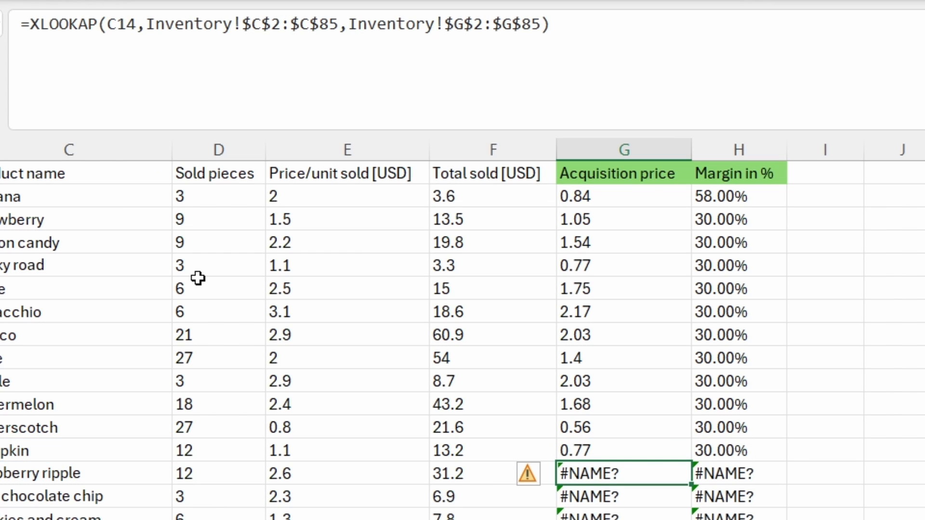
click(618, 449)
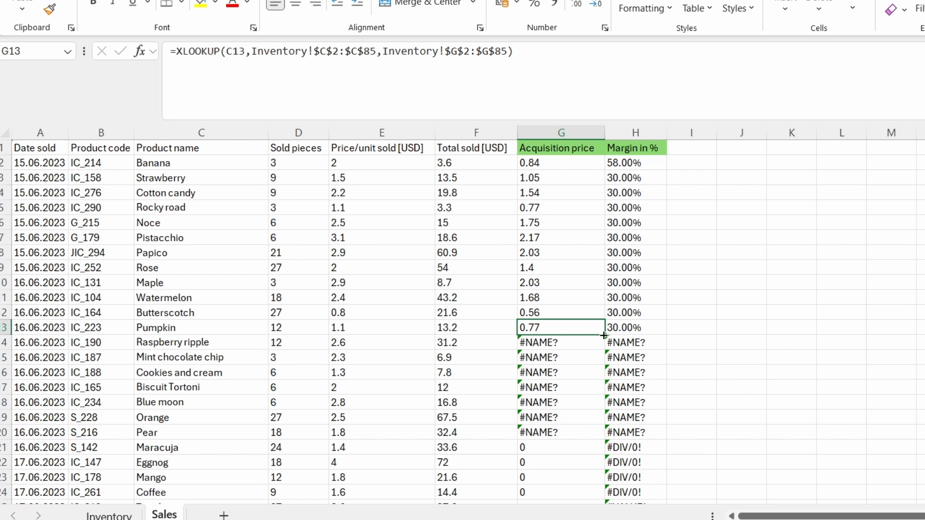
drag(604, 335, 601, 439)
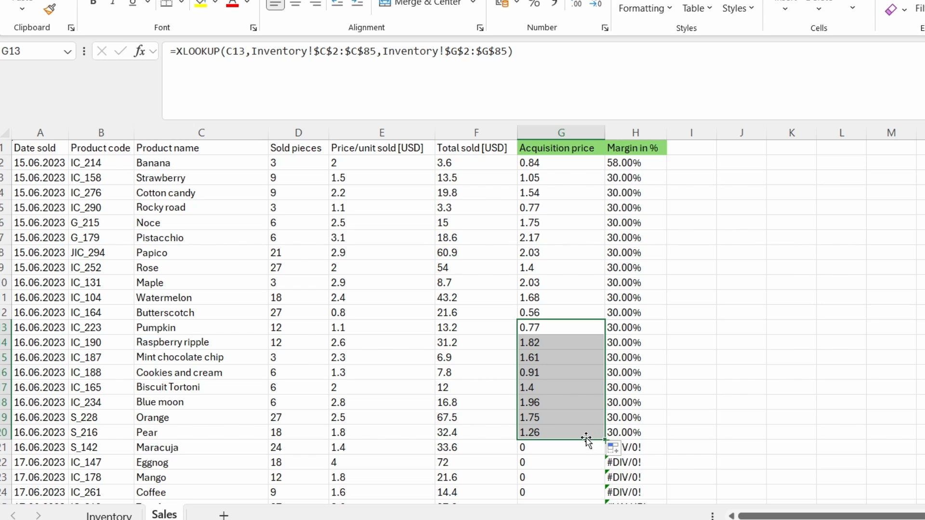
click(580, 432)
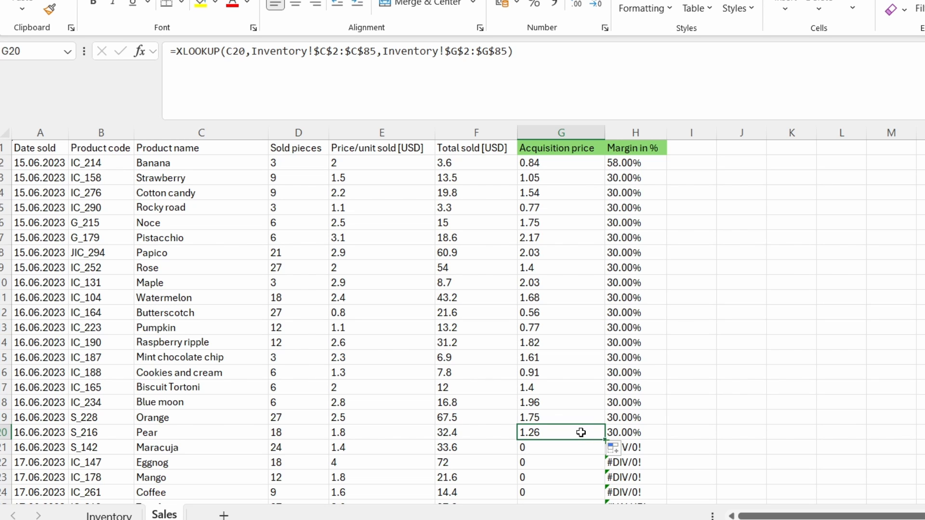
scroll(580, 433, down, 3)
scroll(580, 433, down, 2)
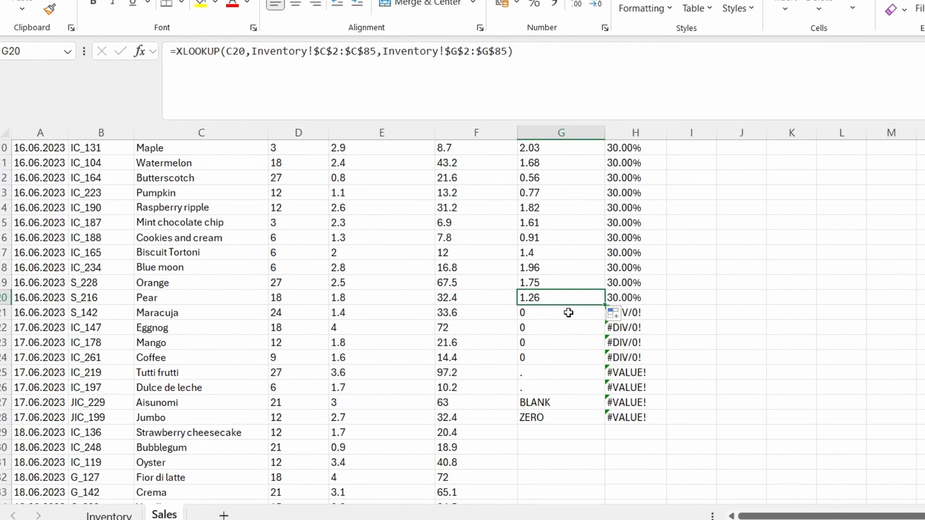
click(569, 313)
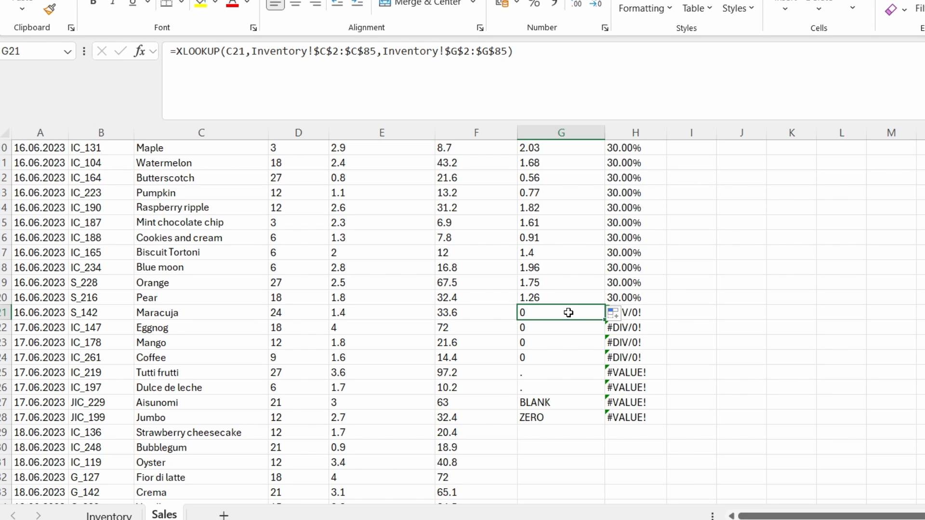
scroll(569, 313, up, 3)
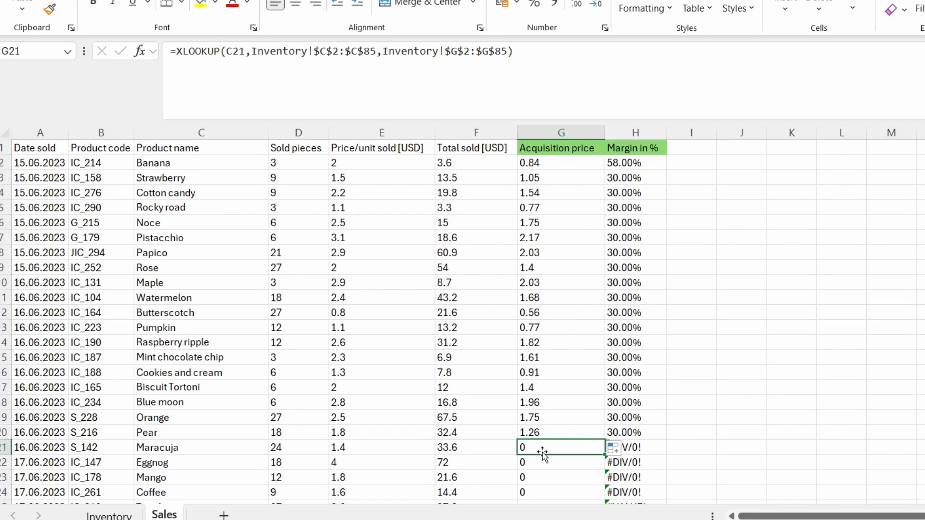
scroll(542, 453, down, 2)
scroll(563, 396, up, 2)
scroll(640, 232, down, 3)
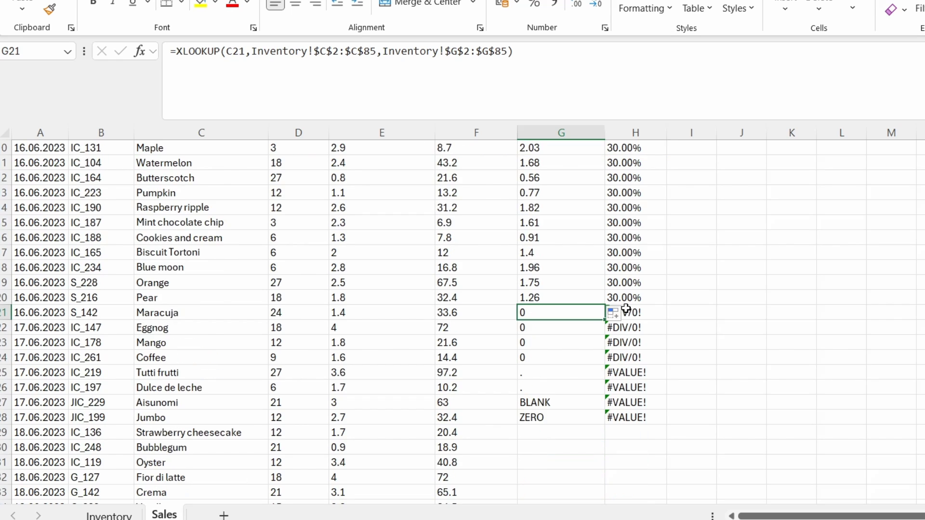
click(633, 313)
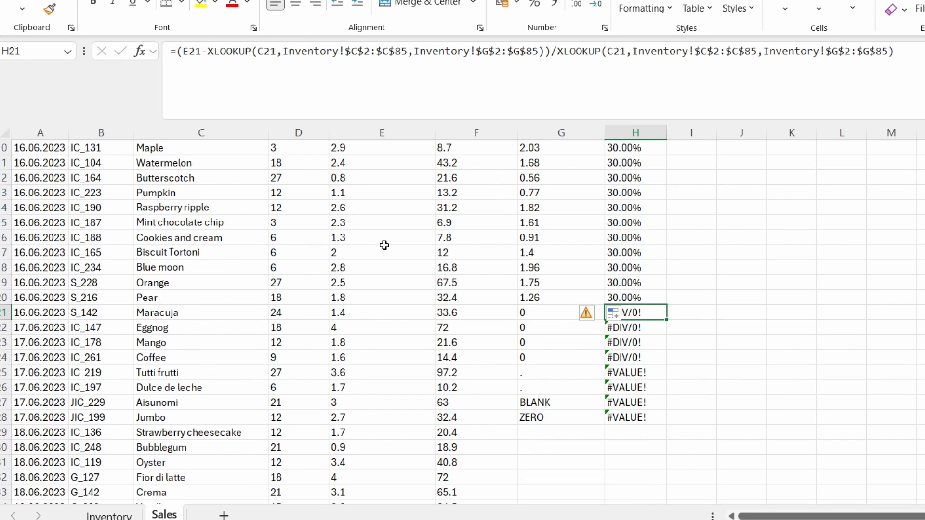
scroll(384, 246, up, 3)
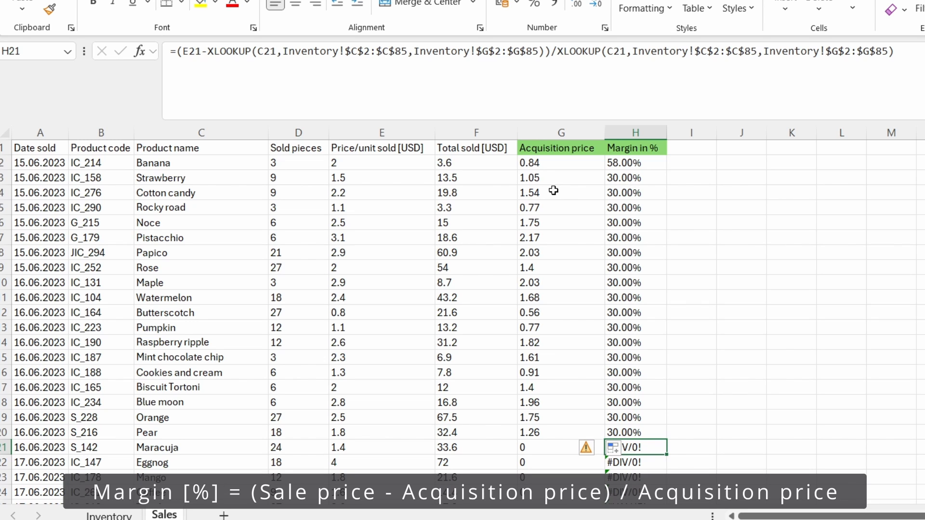
scroll(551, 199, down, 3)
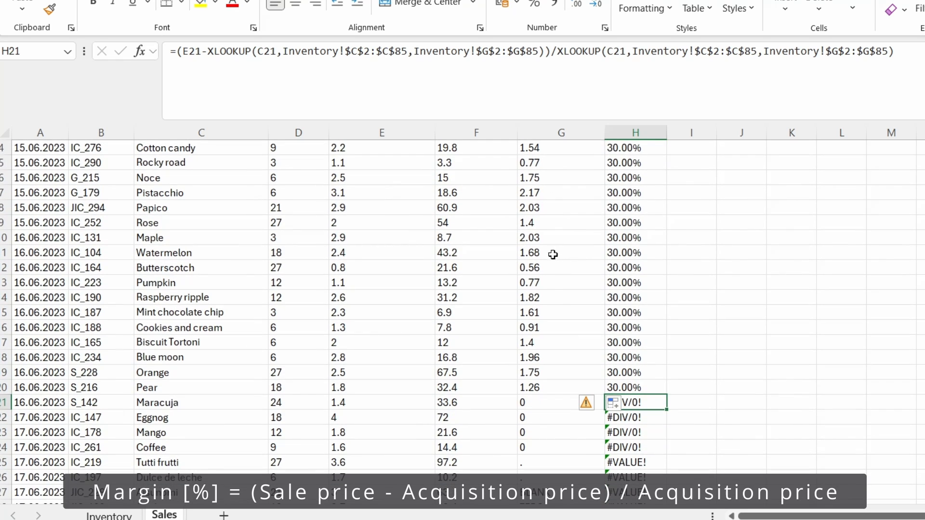
click(539, 404)
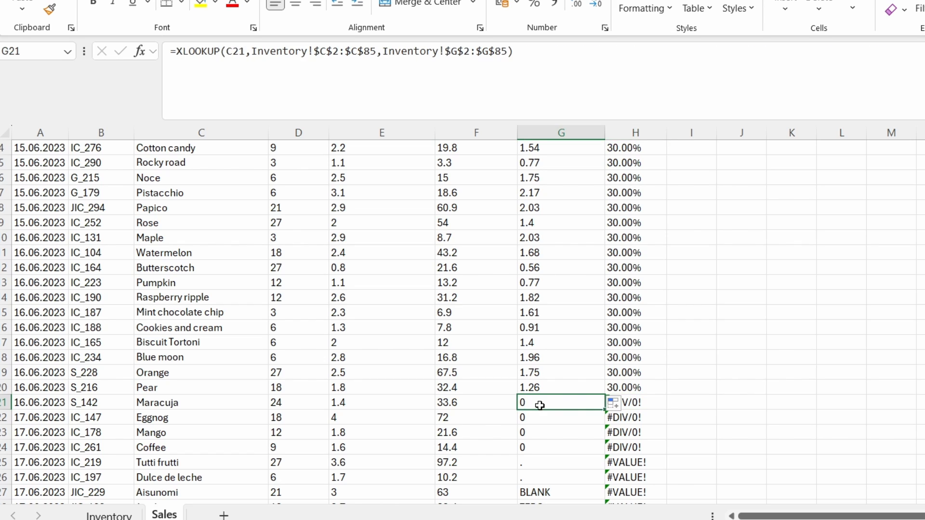
click(649, 404)
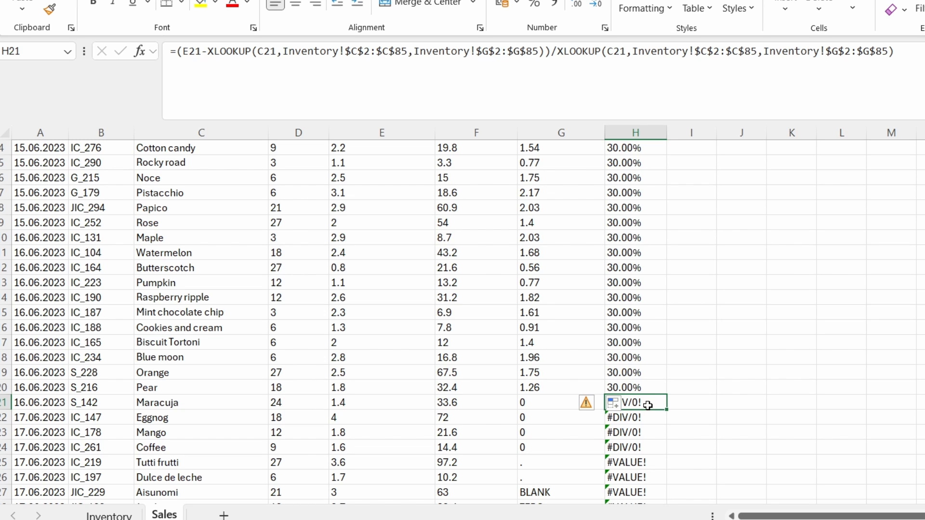
Wrap H21's margin formula as IFERROR(...," ") and fill it down to H24 so #DIV/0! shows blank
click(176, 50)
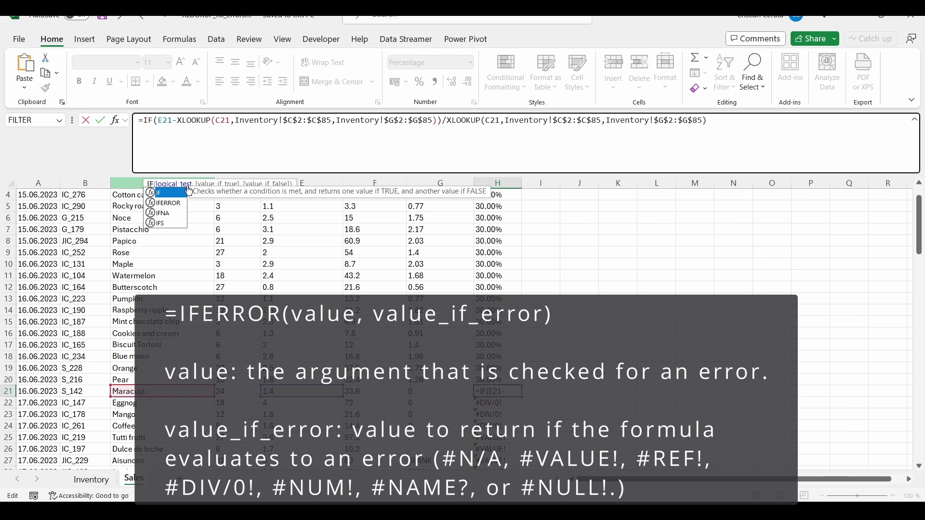
text(IFERROR()
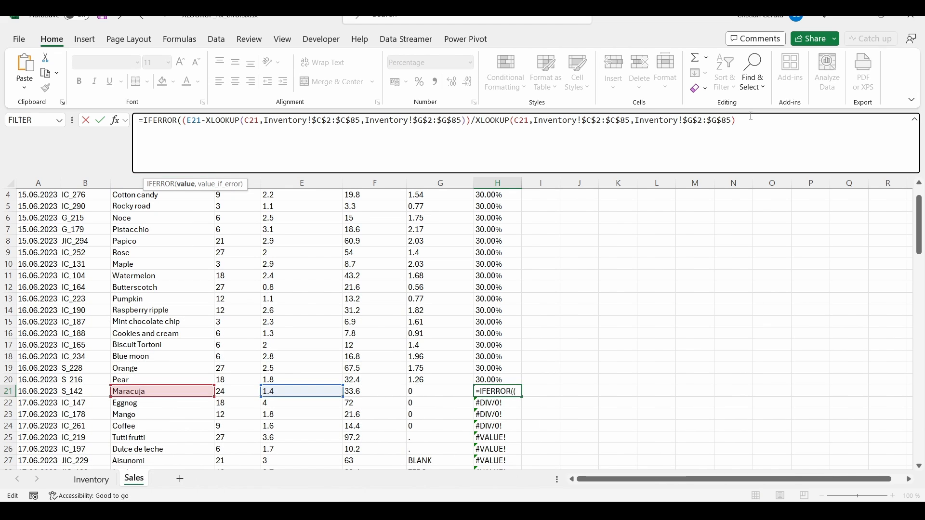
click(751, 120)
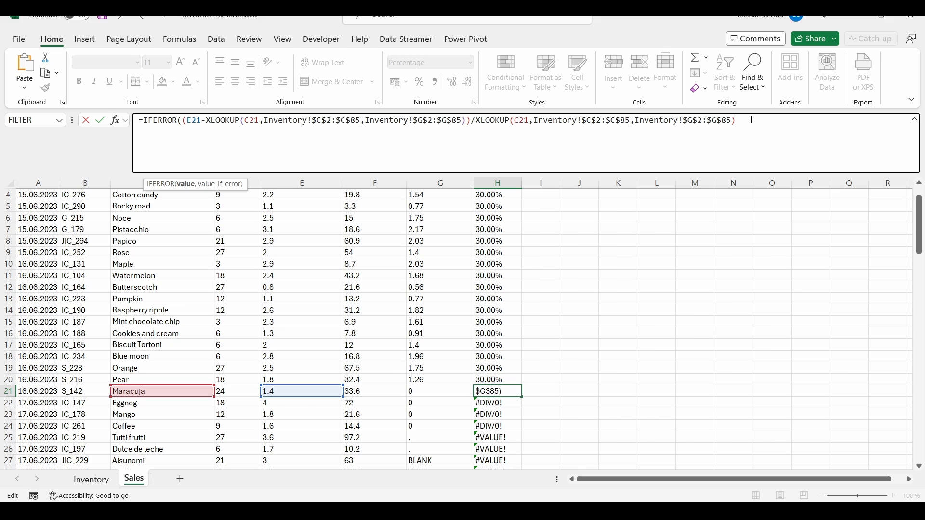
text(),)
text())
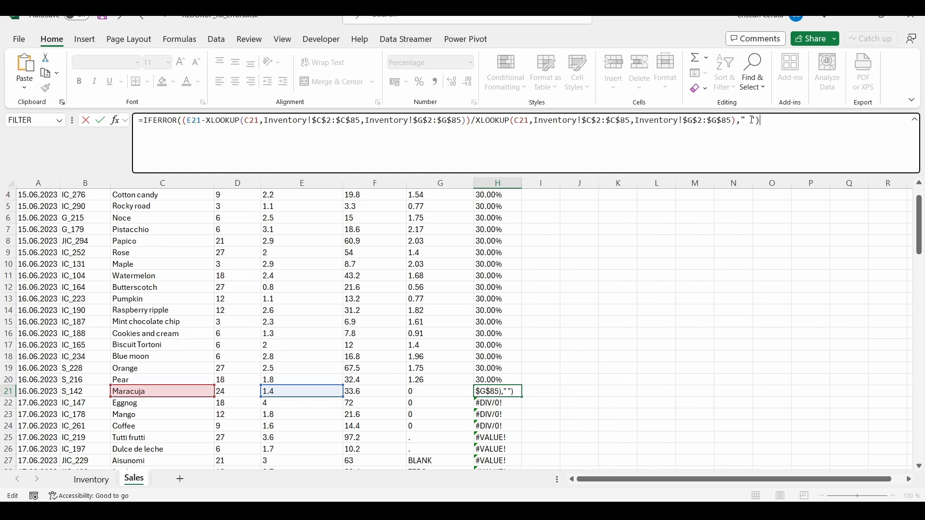
key(Return)
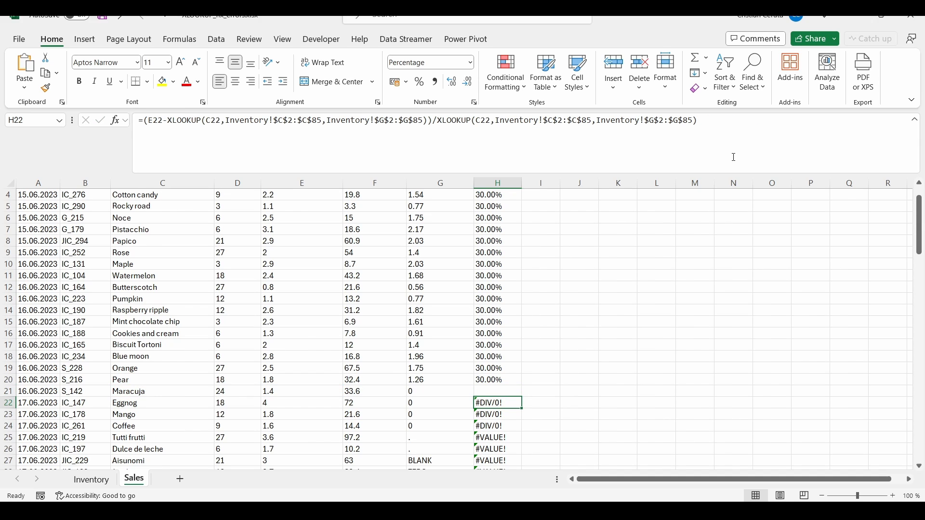
click(495, 392)
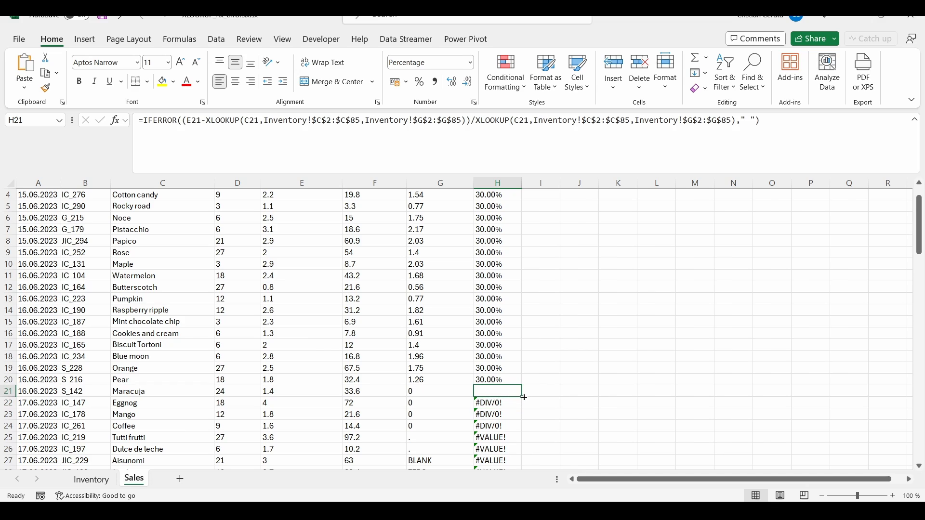
drag(520, 397, 521, 428)
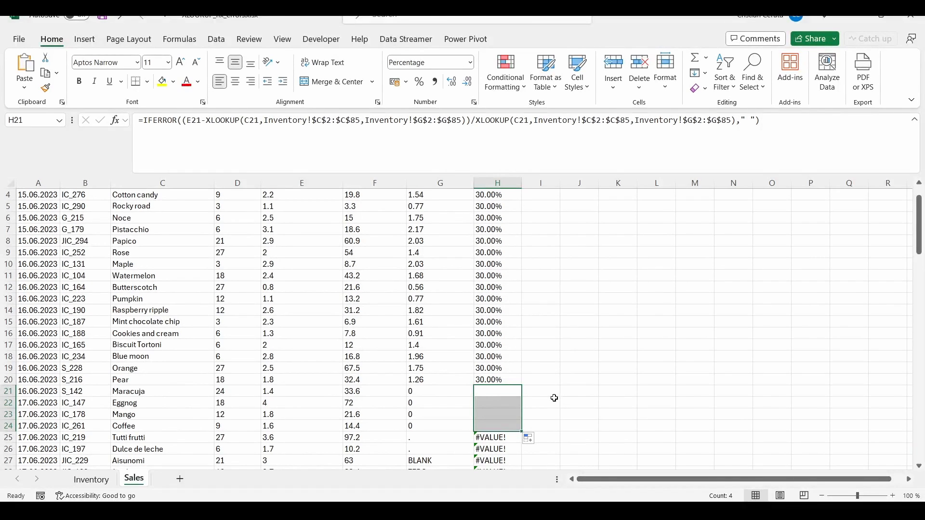
scroll(555, 397, down, 3)
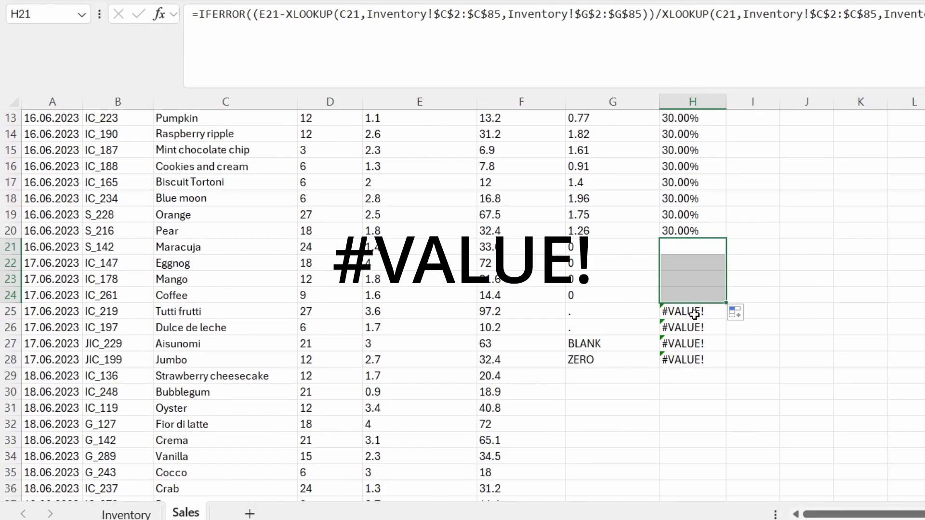
click(694, 314)
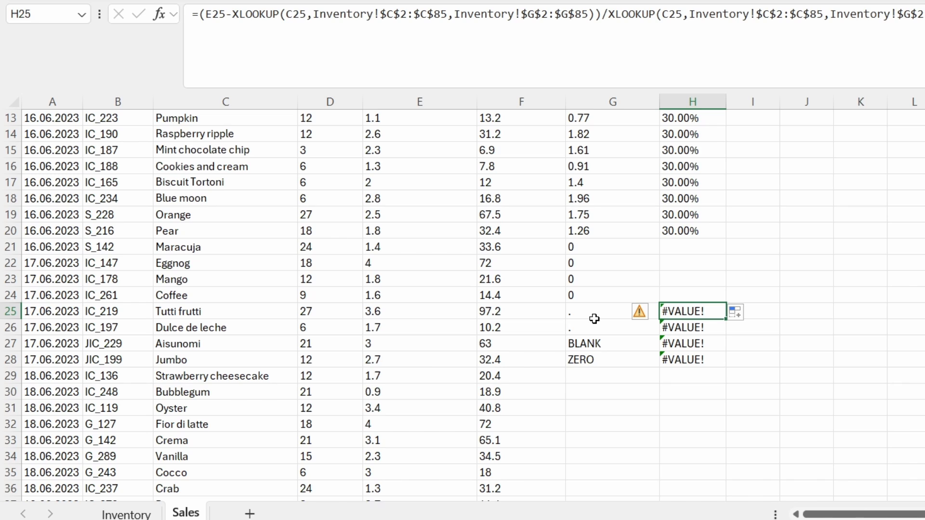
click(594, 319)
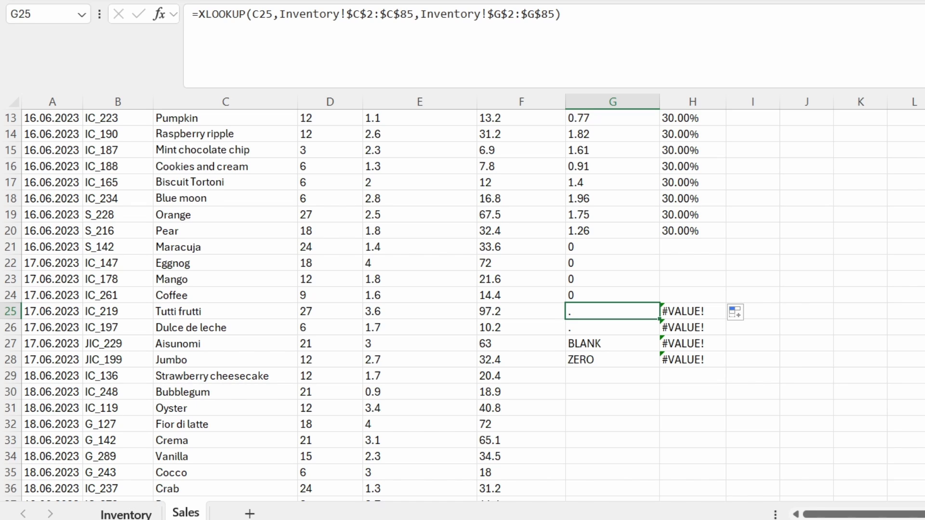
click(126, 513)
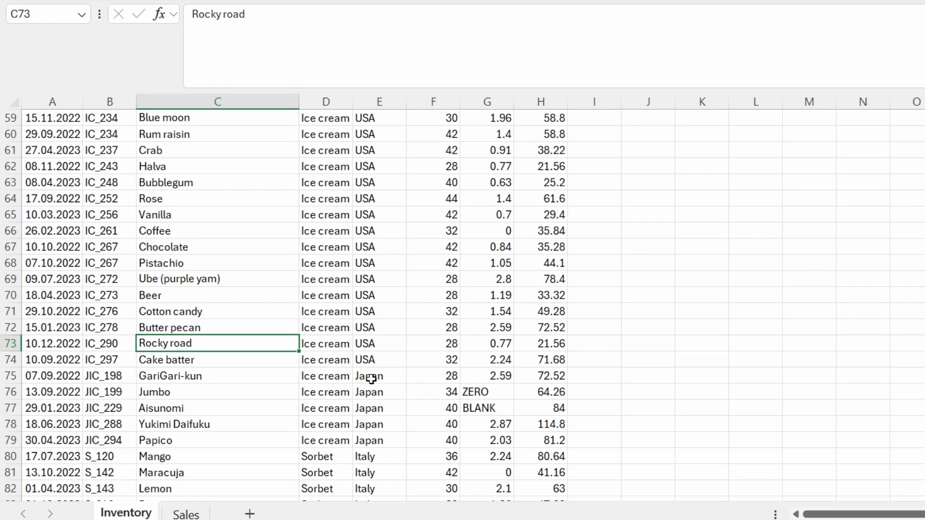
scroll(489, 338, up, 10)
scroll(489, 338, up, 10)
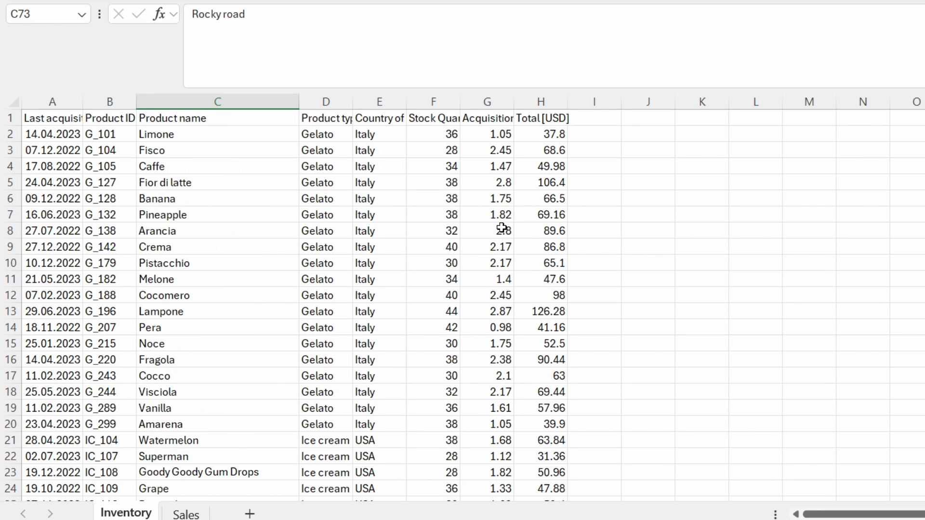
scroll(492, 136, down, 8)
scroll(492, 135, down, 5)
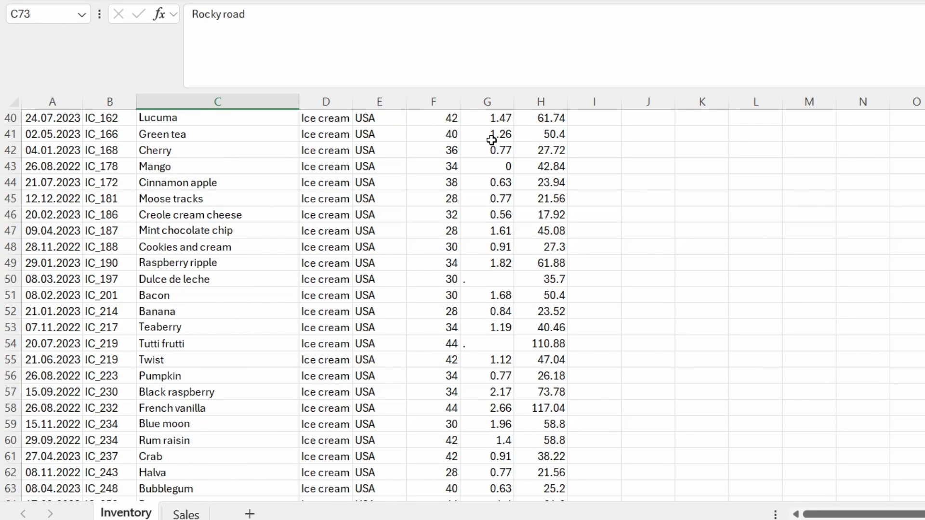
click(486, 280)
click(478, 343)
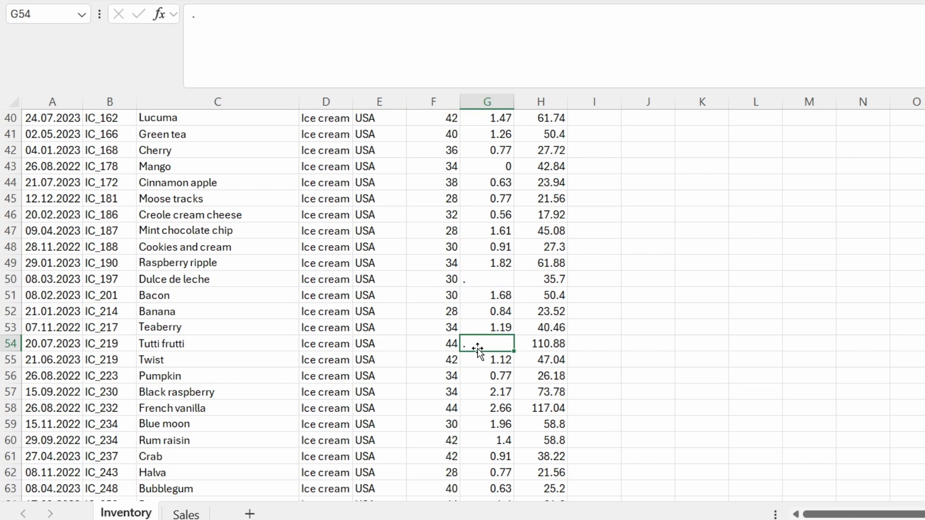
scroll(478, 343, down, 8)
click(487, 312)
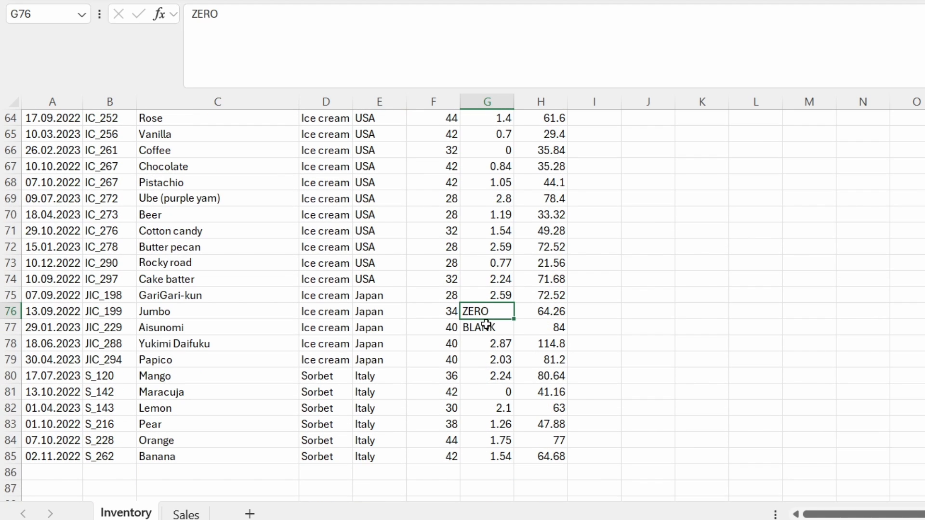
click(485, 327)
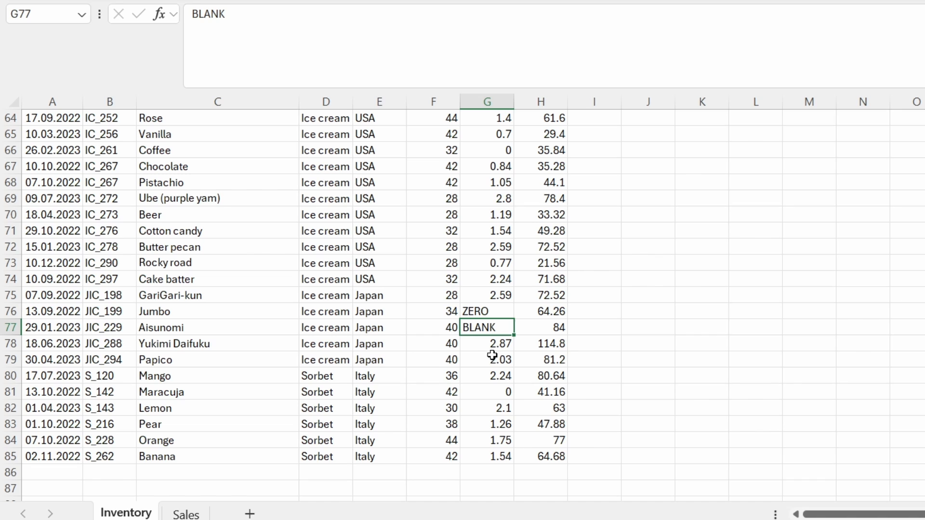
scroll(491, 354, up, 10)
scroll(492, 355, up, 10)
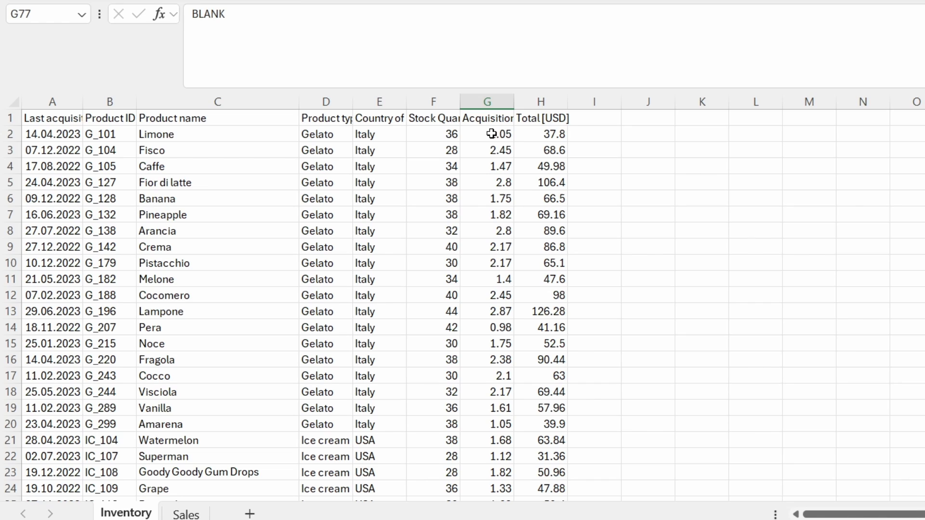
click(492, 133)
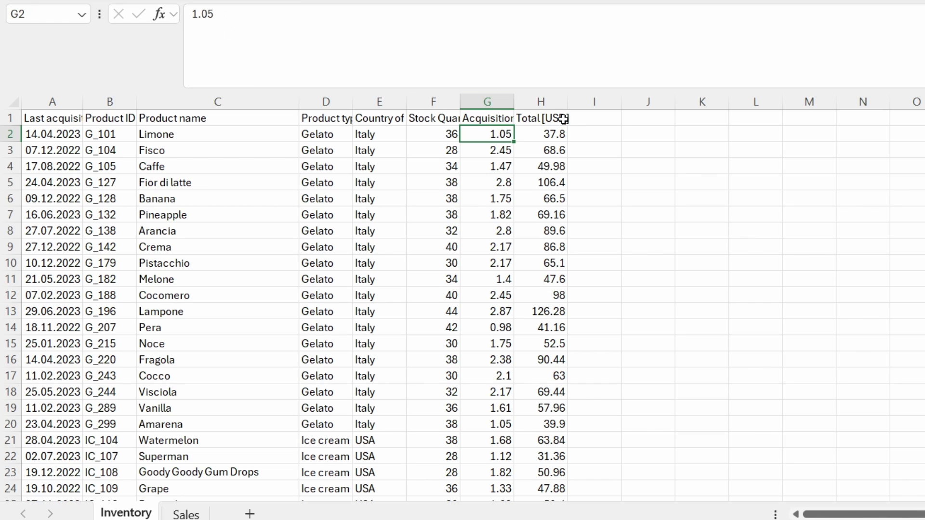
Enter =IF(ISNUMBER(G2),G2," ") in Inventory J2 and fill it down to J85
click(665, 132)
text(=)
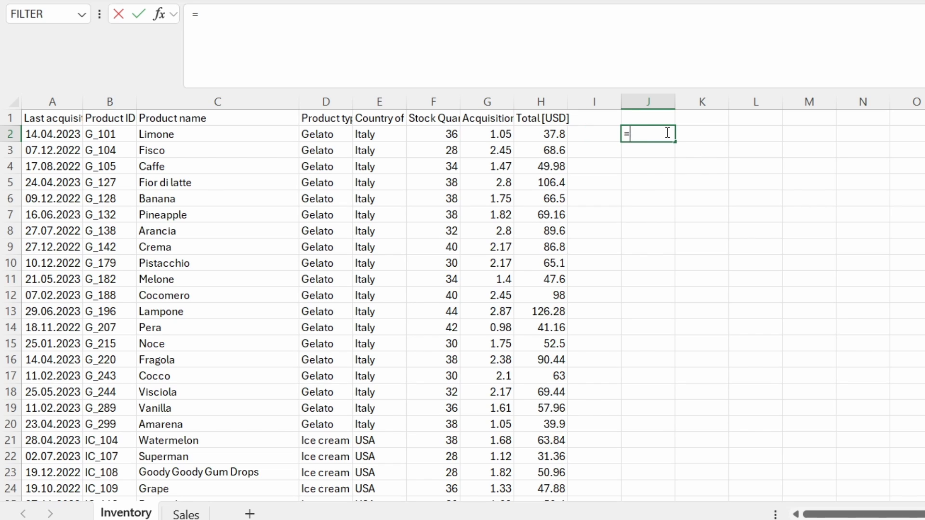
text(IF()
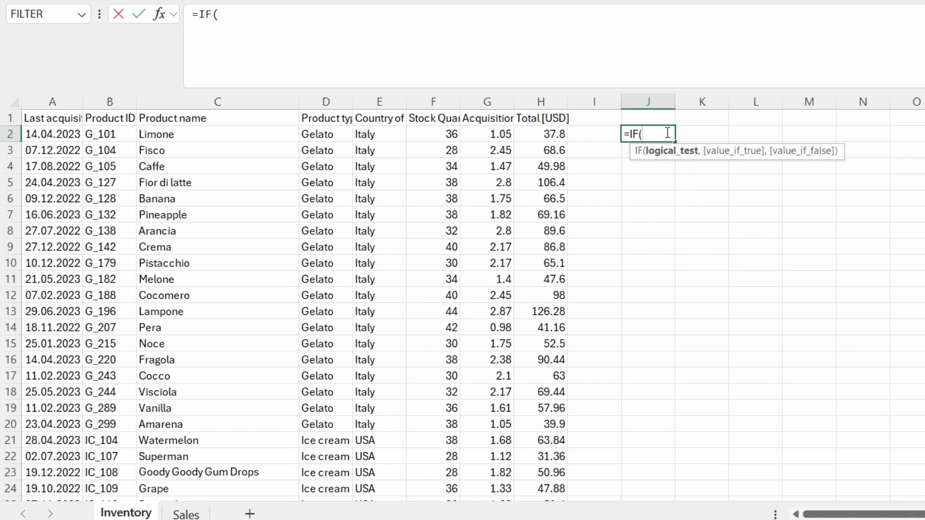
text(ISNUMBER)
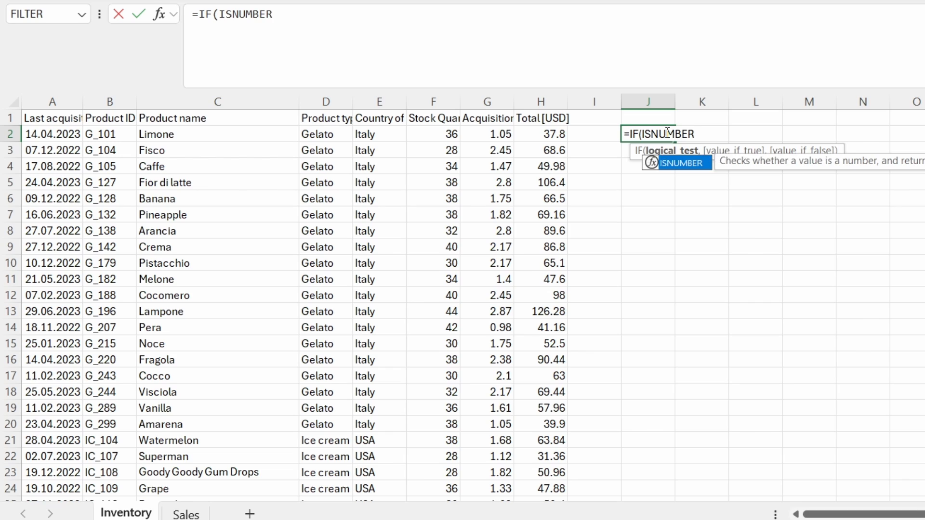
text(()
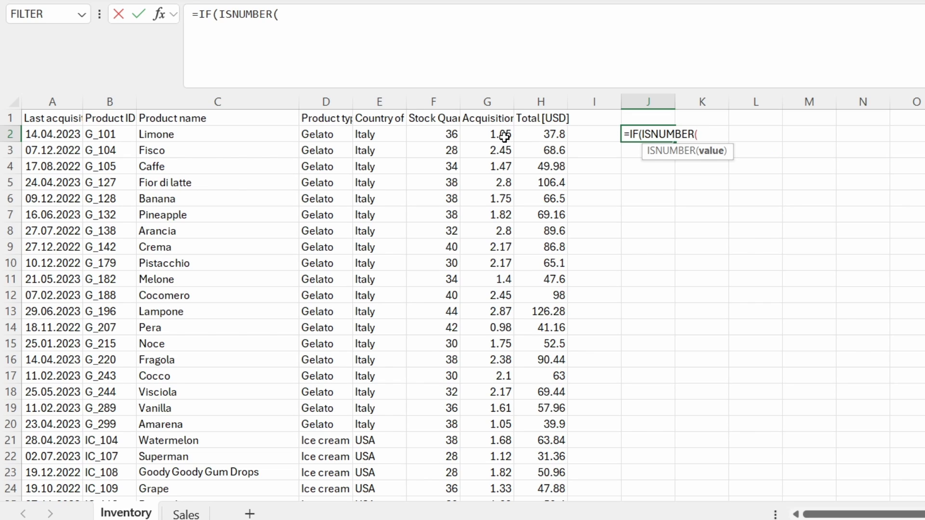
click(500, 136)
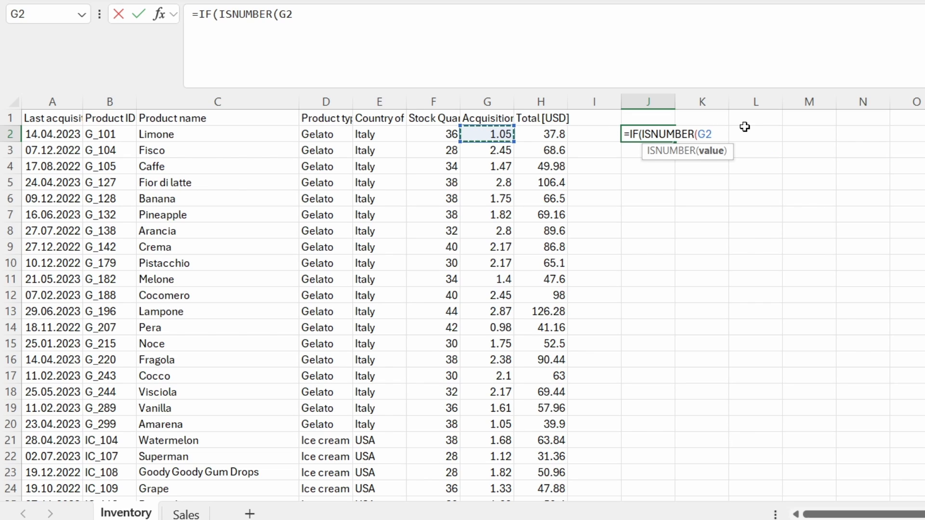
text())
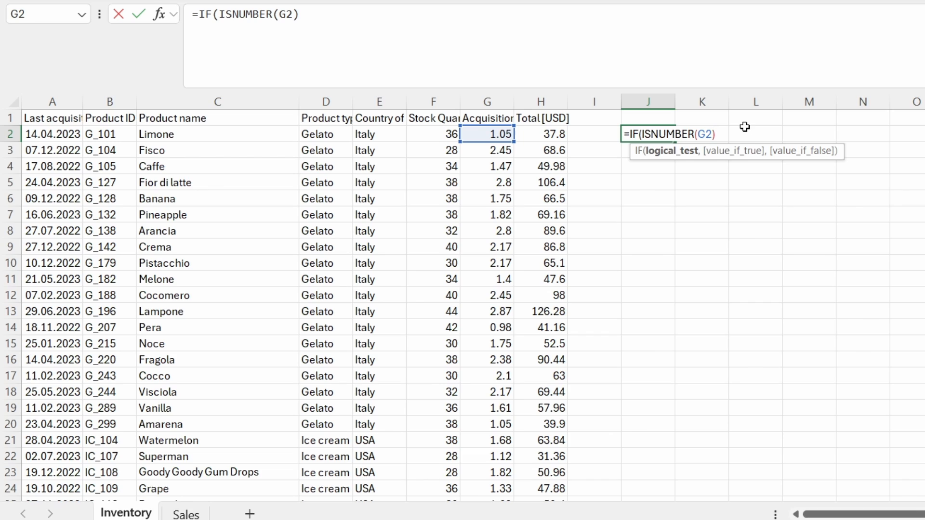
text(,)
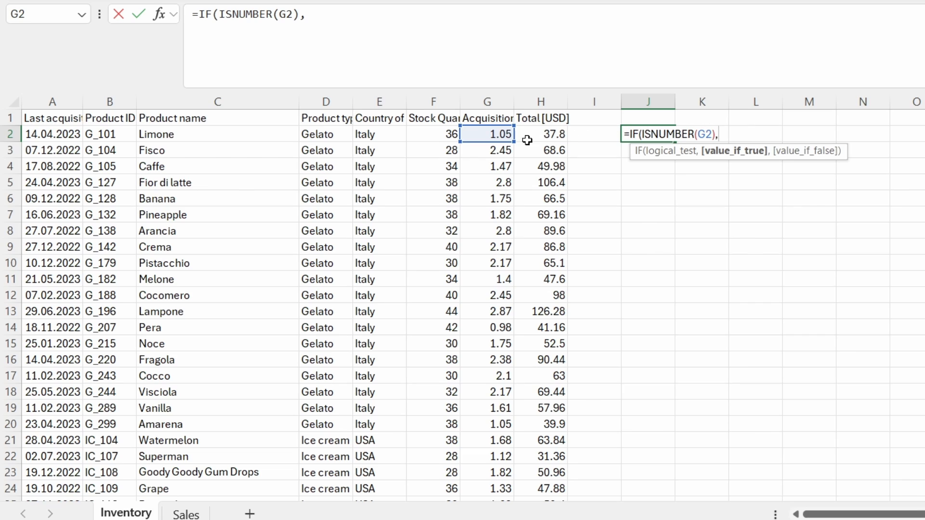
click(487, 135)
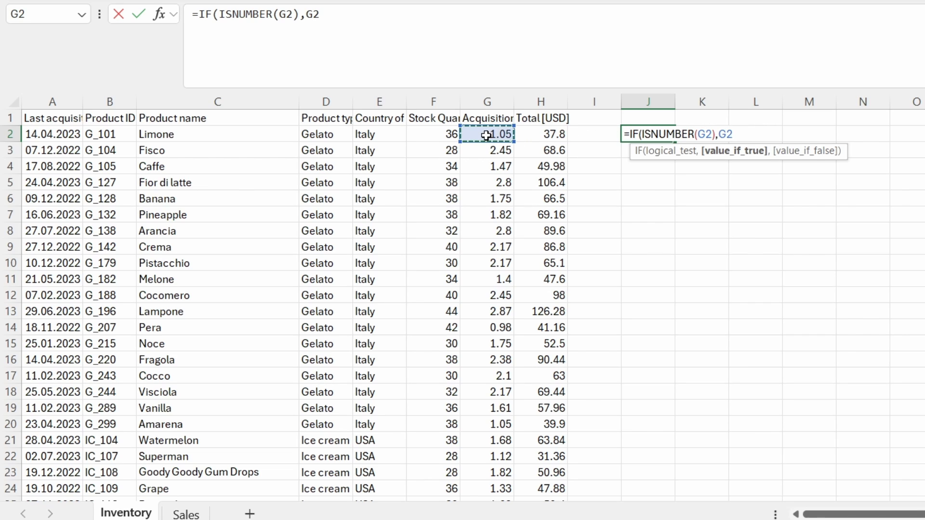
text(,)
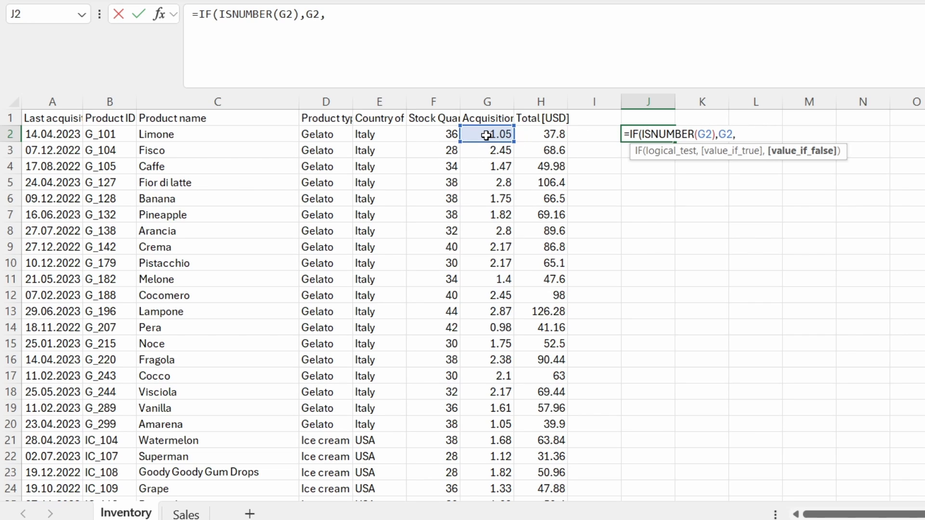
text(" ")
text())
key(Return)
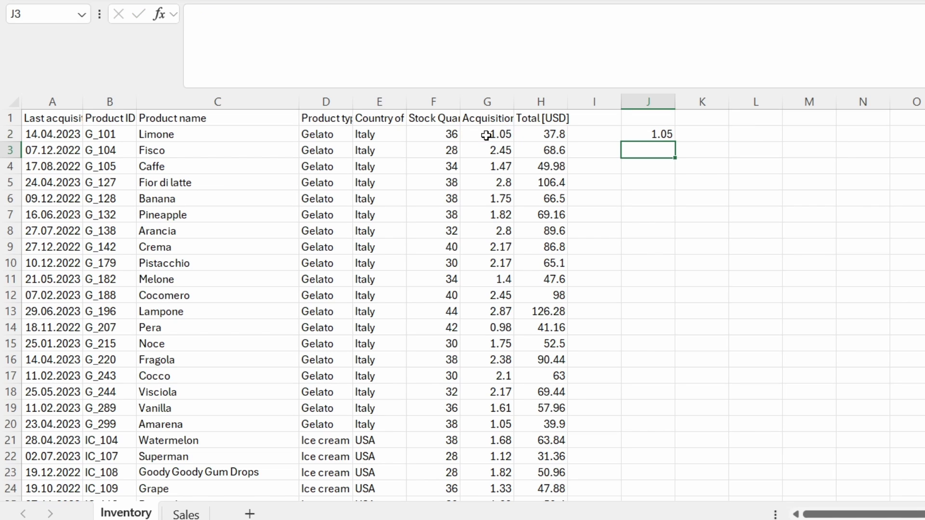
click(665, 134)
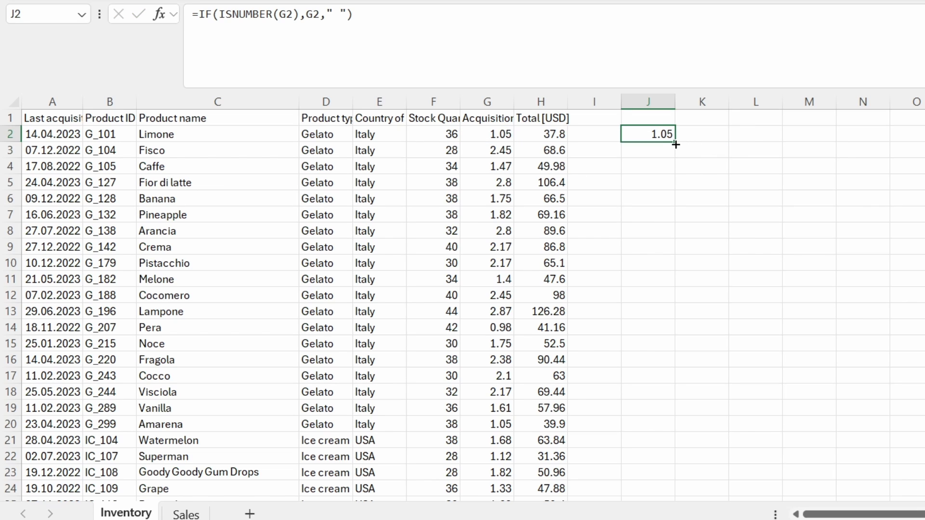
mouse_move(675, 158)
mouse_down()
mouse_move(676, 506)
mouse_move(663, 463)
mouse_up()
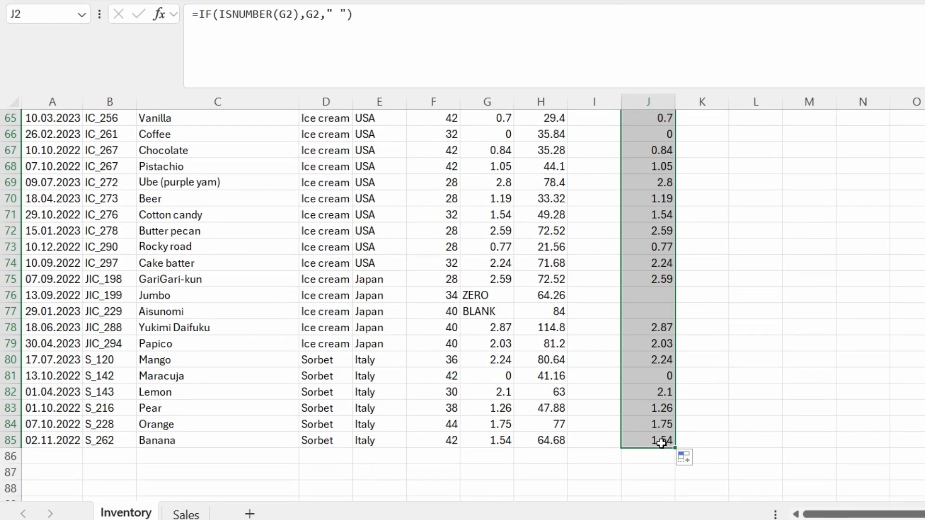
scroll(651, 326, up, 10)
scroll(650, 326, up, 10)
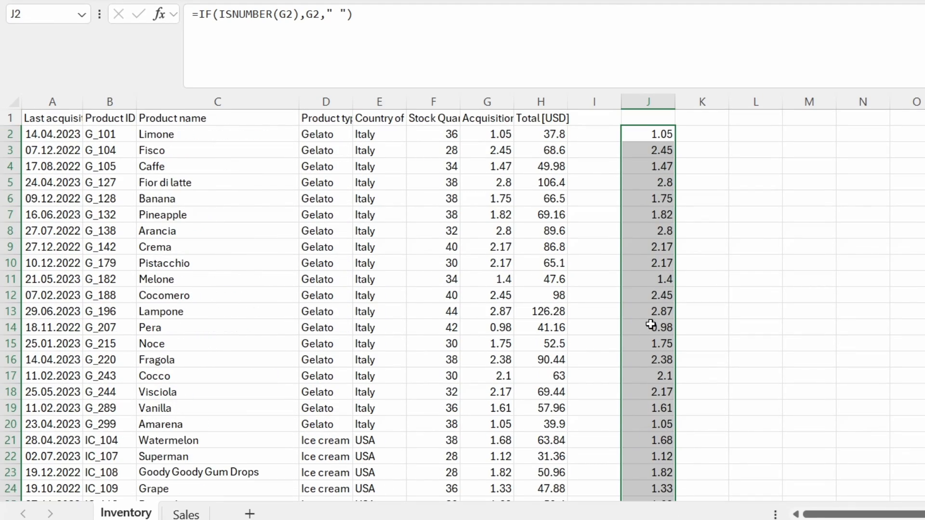
Copy the cleaned helper prices from column J and paste them as values over column G starting at G2
key(ctrl+c)
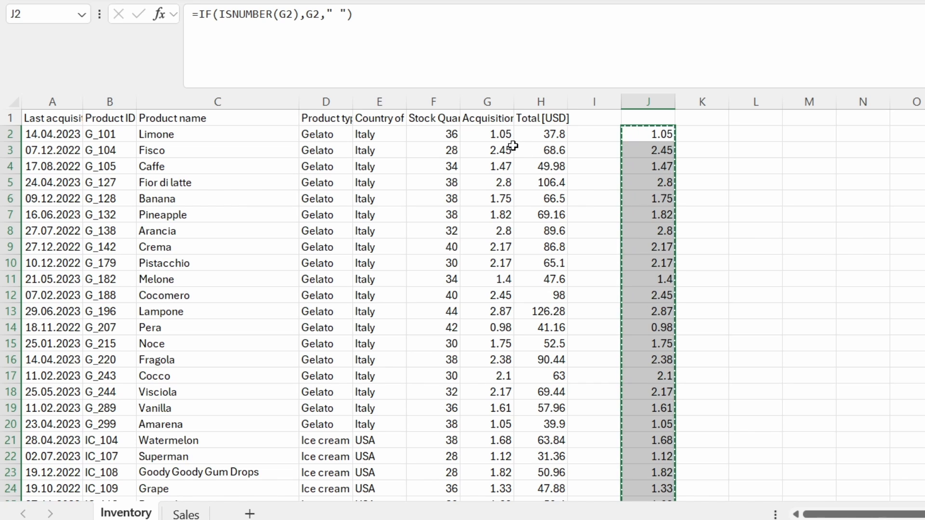
click(500, 136)
right_click(501, 136)
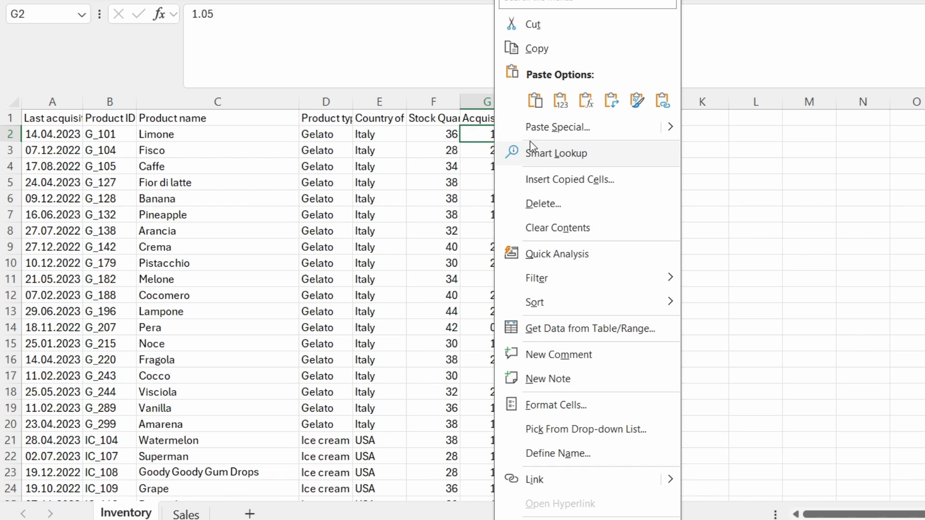
click(560, 100)
scroll(592, 226, down, 7)
scroll(592, 225, down, 6)
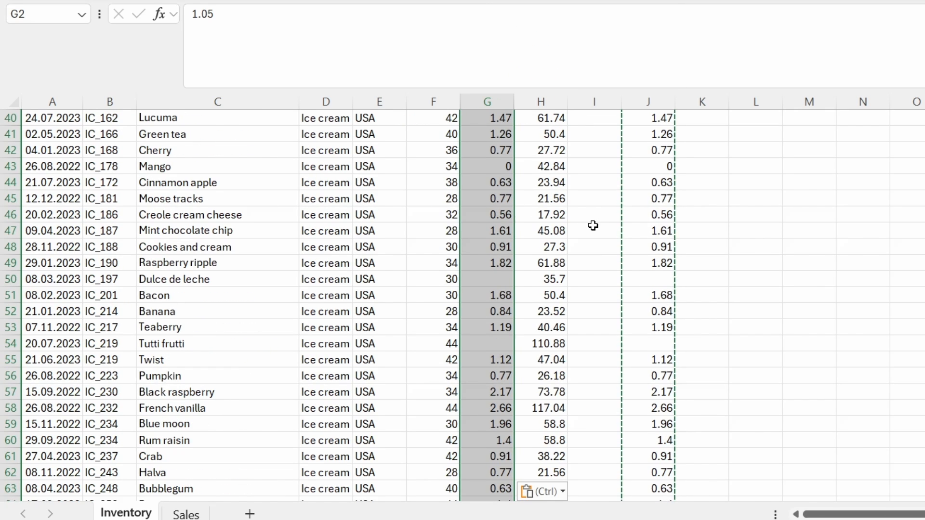
scroll(593, 226, down, 4)
scroll(593, 226, up, 7)
scroll(593, 225, up, 10)
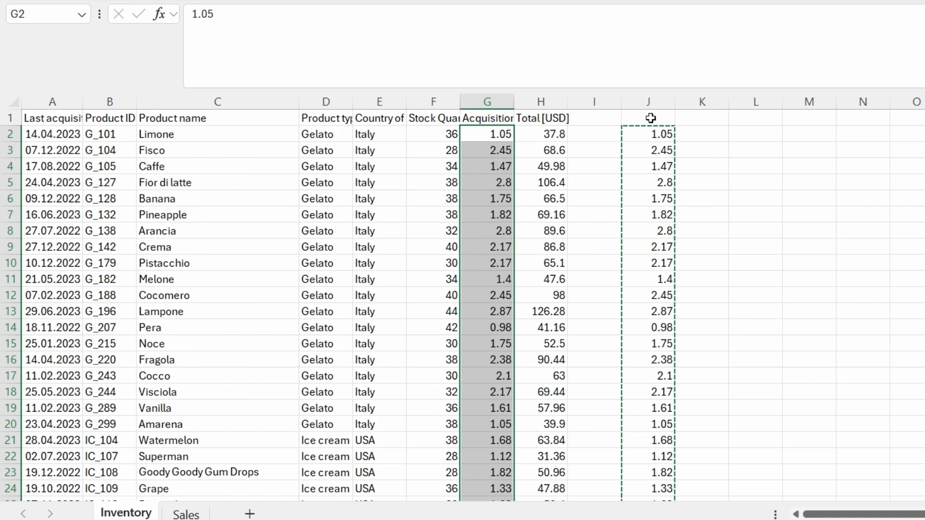
Clear the contents of helper column J
click(650, 101)
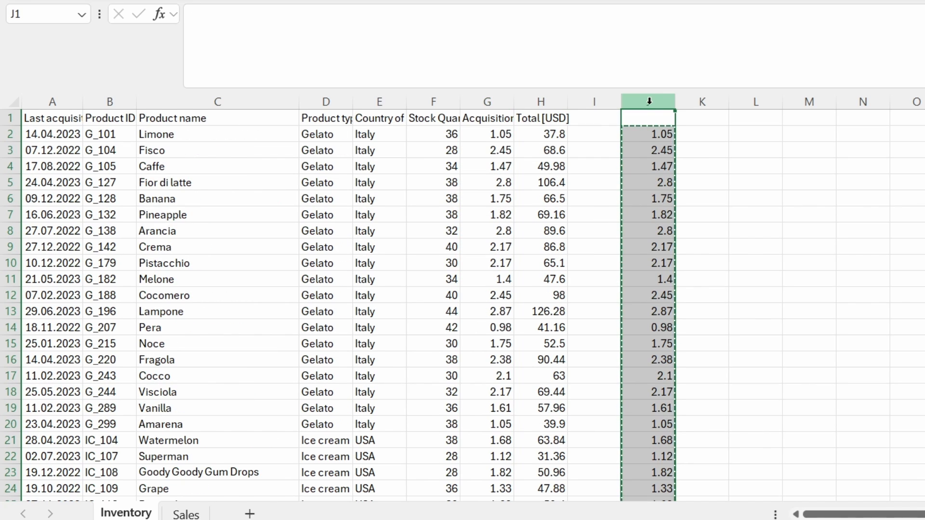
key(Delete)
click(648, 151)
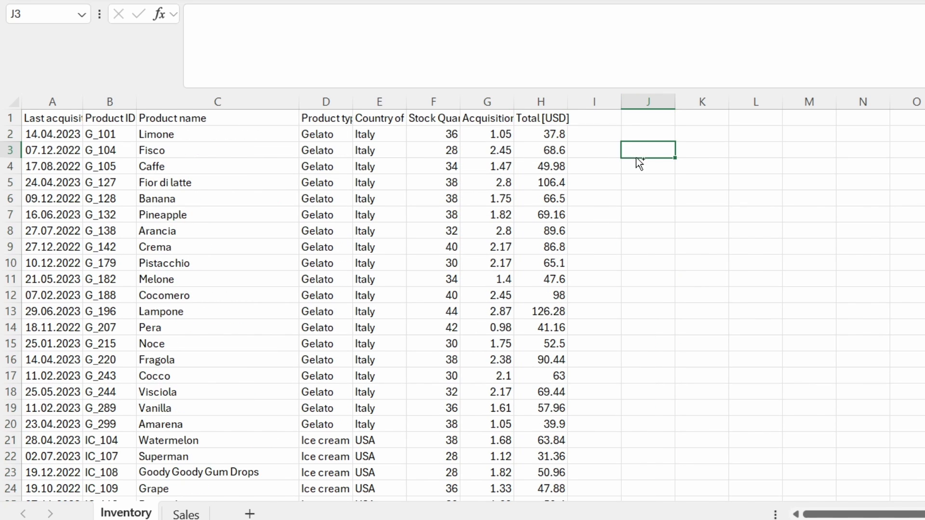
Check the #VALUE! error in Sales H25, then select the whole Inventory price column G
click(185, 515)
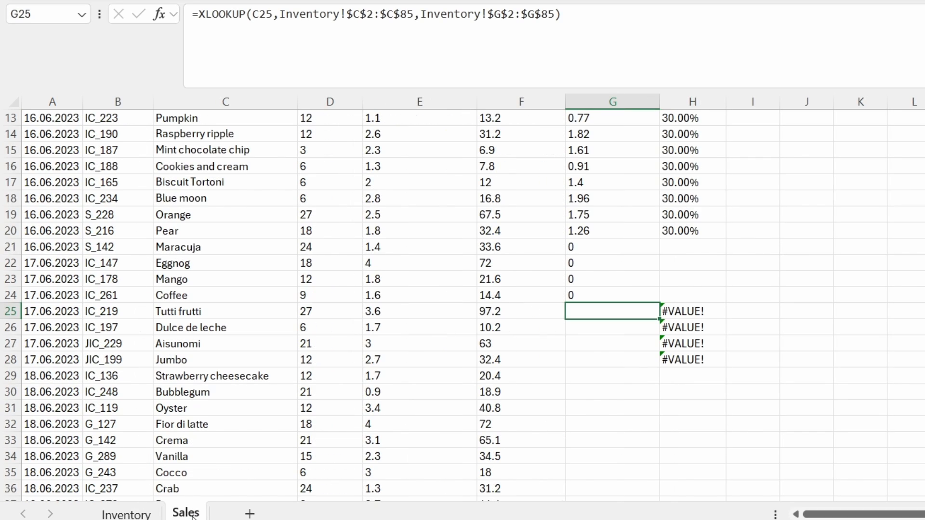
click(693, 312)
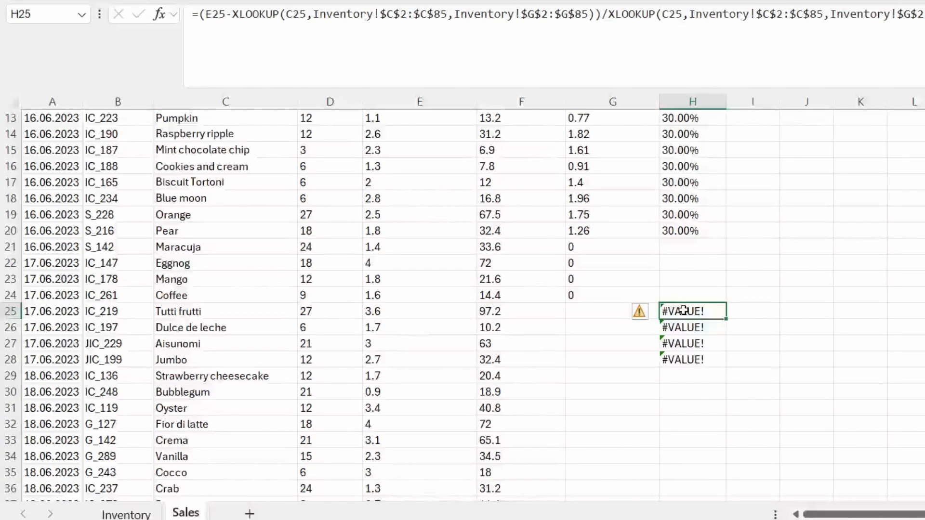
click(126, 513)
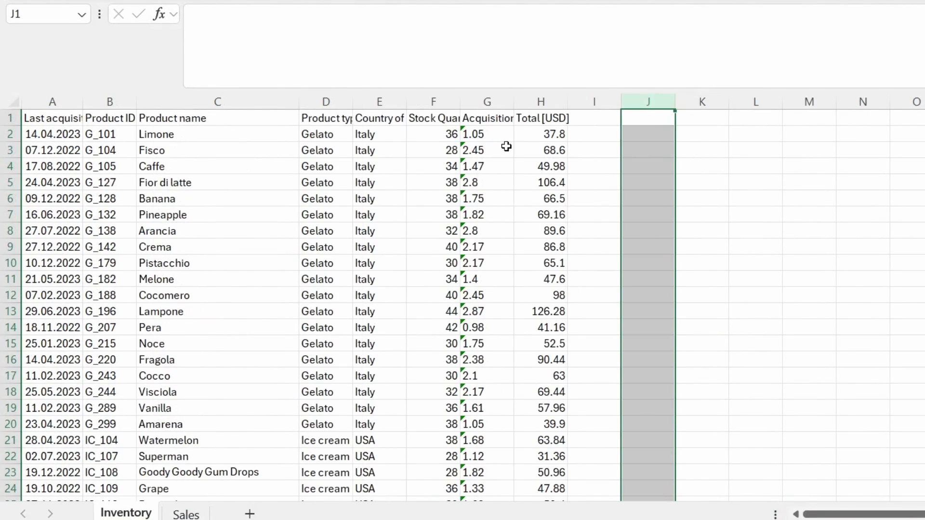
click(486, 102)
With Replace (Ctrl+H), leave Find what empty and replace all with 0 to fill the empty prices
key(ctrl+h)
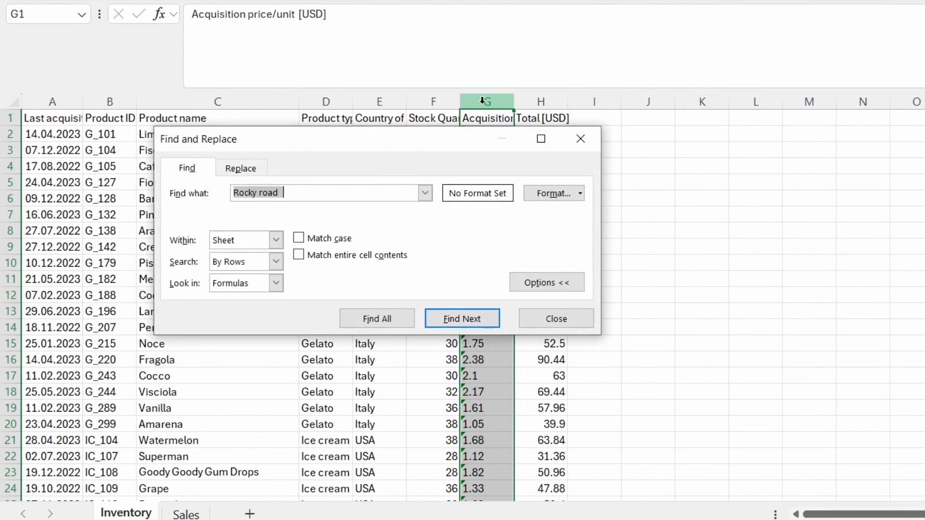
click(240, 168)
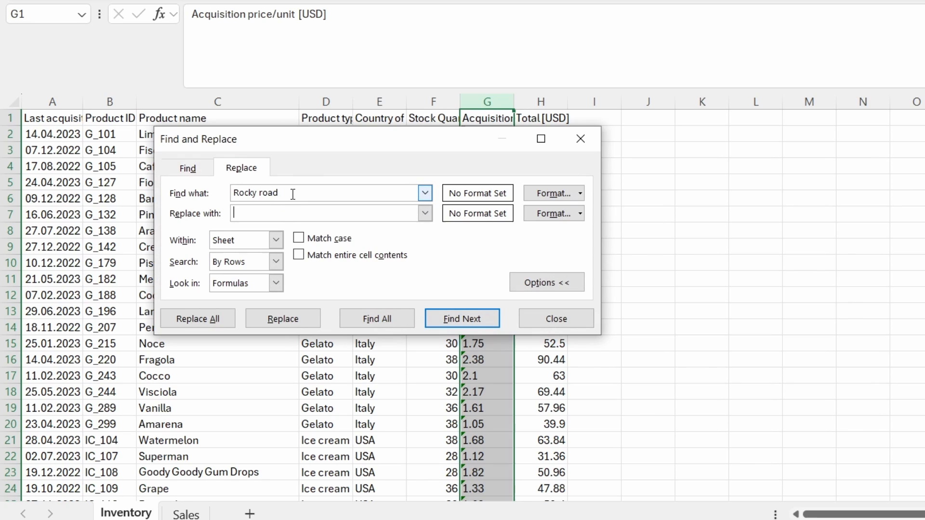
drag(294, 193, 207, 199)
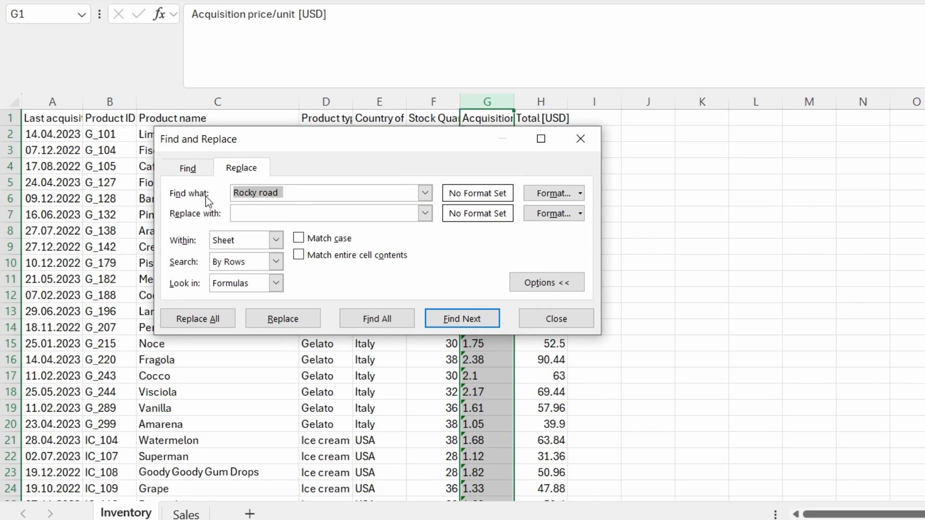
key(Delete)
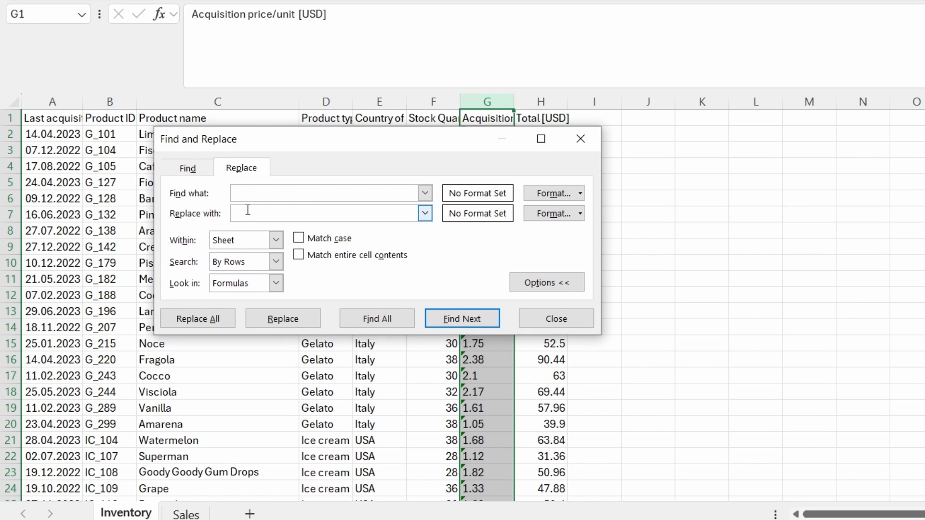
click(247, 212)
text(0)
click(205, 324)
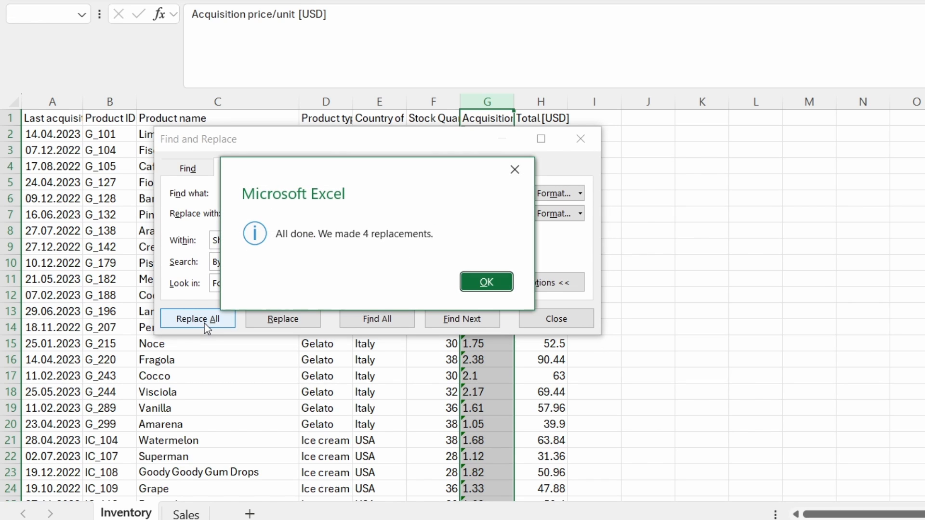
Dismiss the replacement summary, close the Replace window and switch to the Sales sheet
click(485, 281)
click(556, 319)
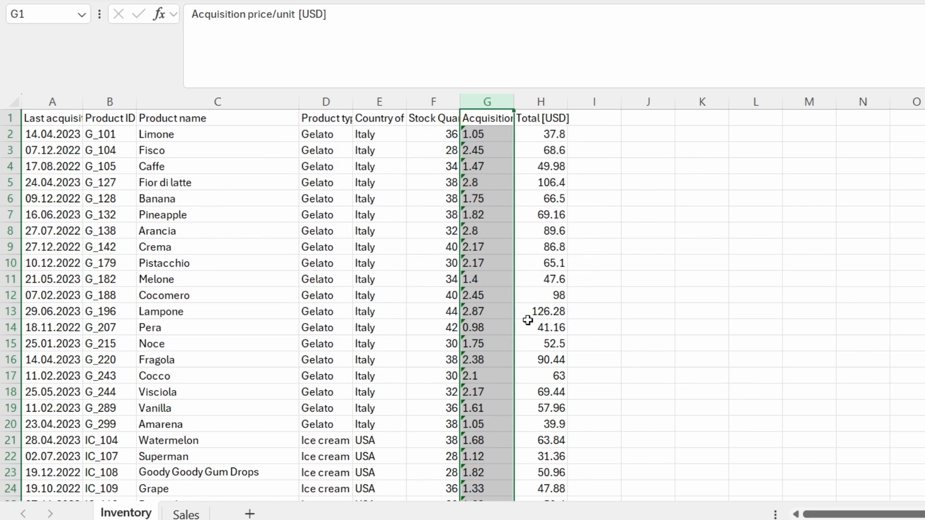
scroll(515, 325, down, 8)
scroll(515, 325, down, 8)
scroll(514, 325, down, 6)
scroll(515, 325, down, 4)
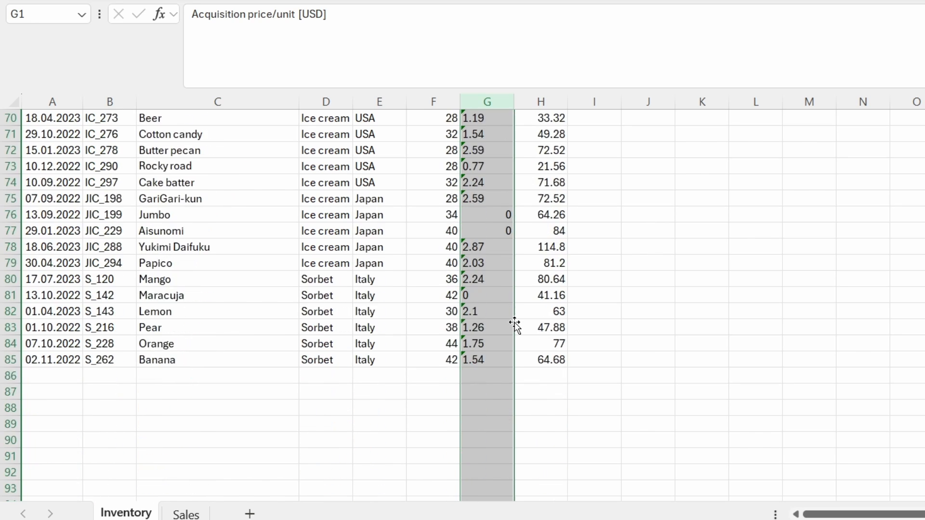
scroll(514, 325, up, 9)
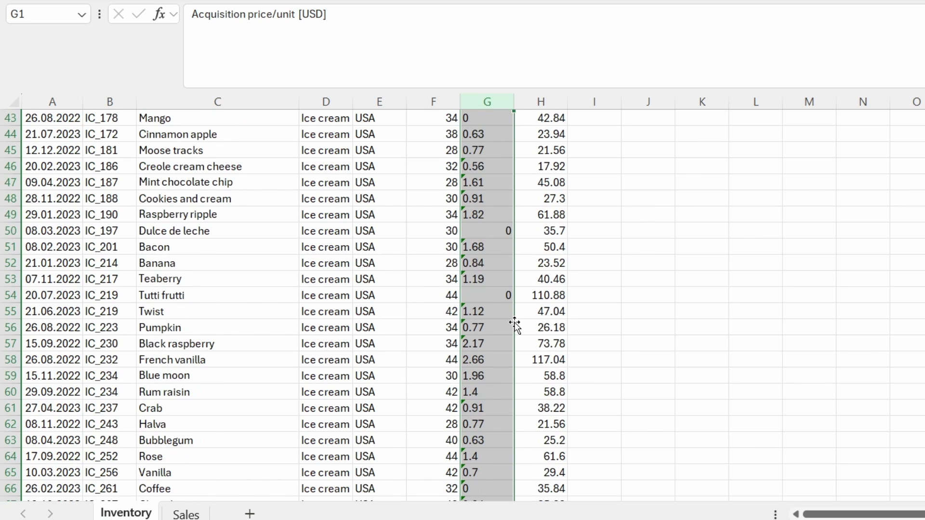
click(182, 513)
Compare H25 and H26's formulas, noting H26 looks up G26 while H25 correctly uses C25
click(610, 343)
double_click(611, 327)
click(691, 312)
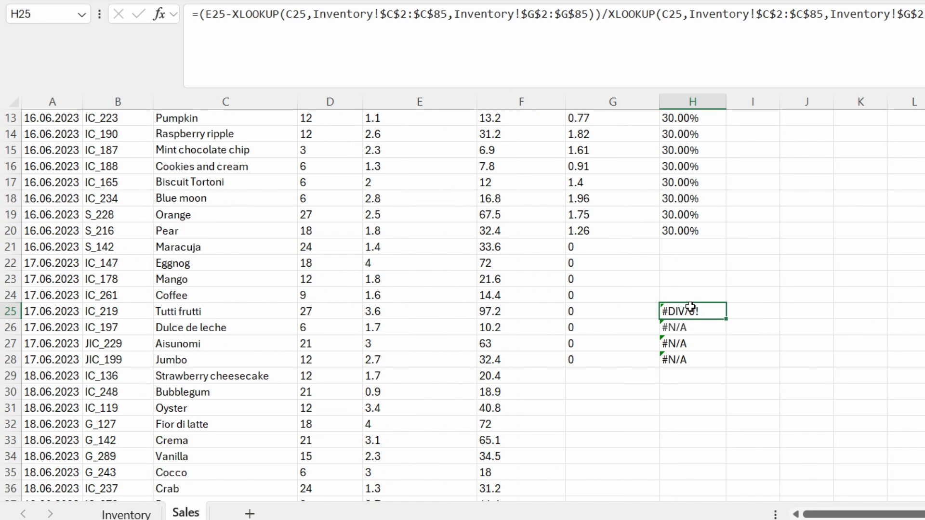
double_click(701, 328)
key(Escape)
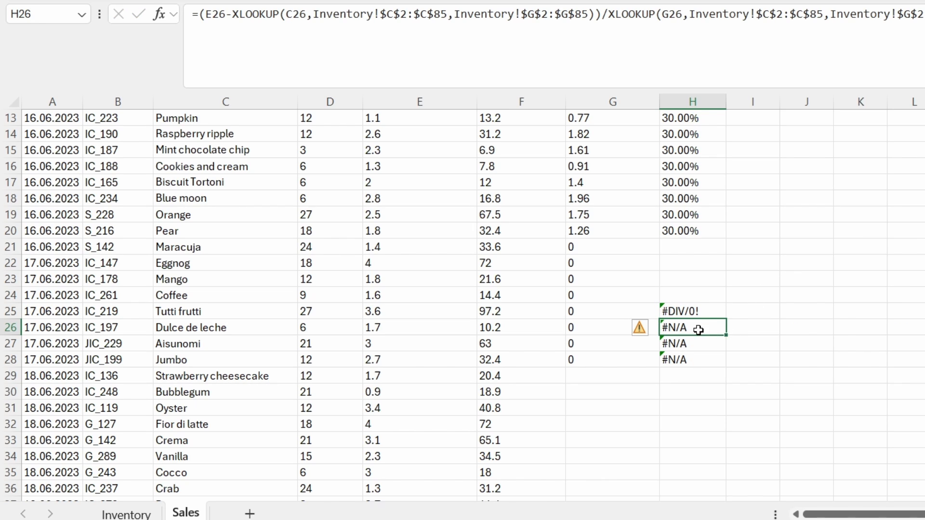
double_click(698, 329)
key(Escape)
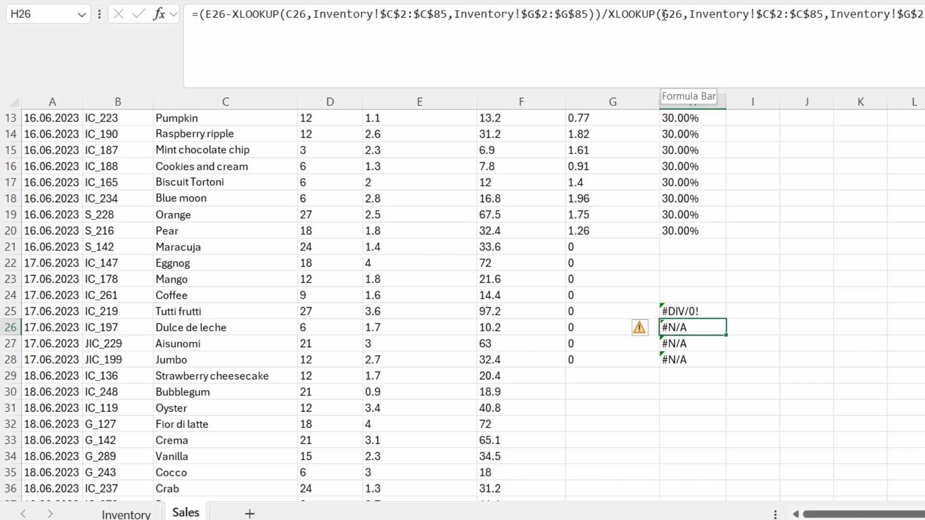
drag(671, 15, 663, 14)
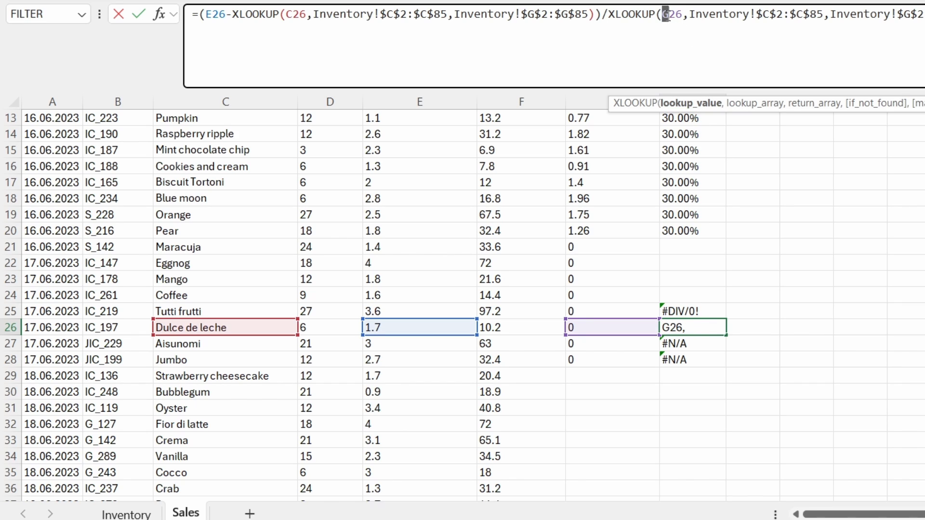
key(Escape)
click(717, 312)
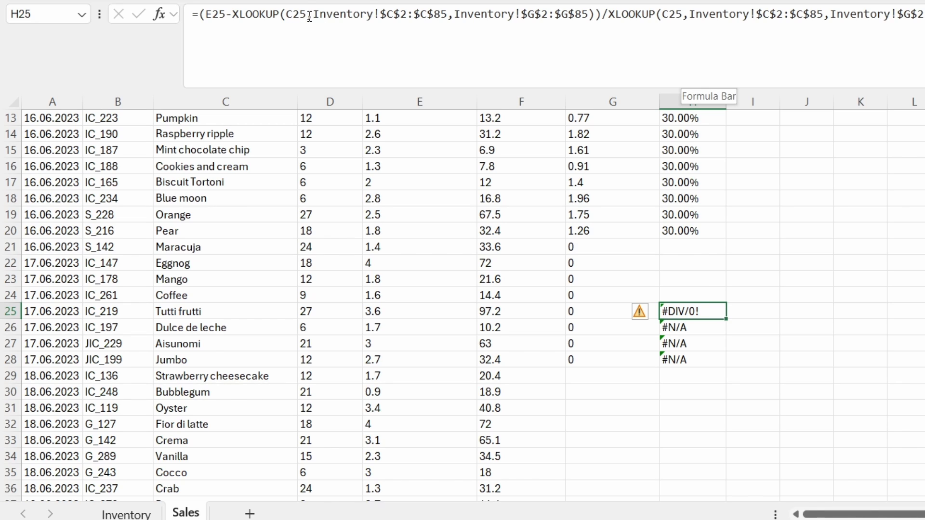
drag(309, 14, 282, 14)
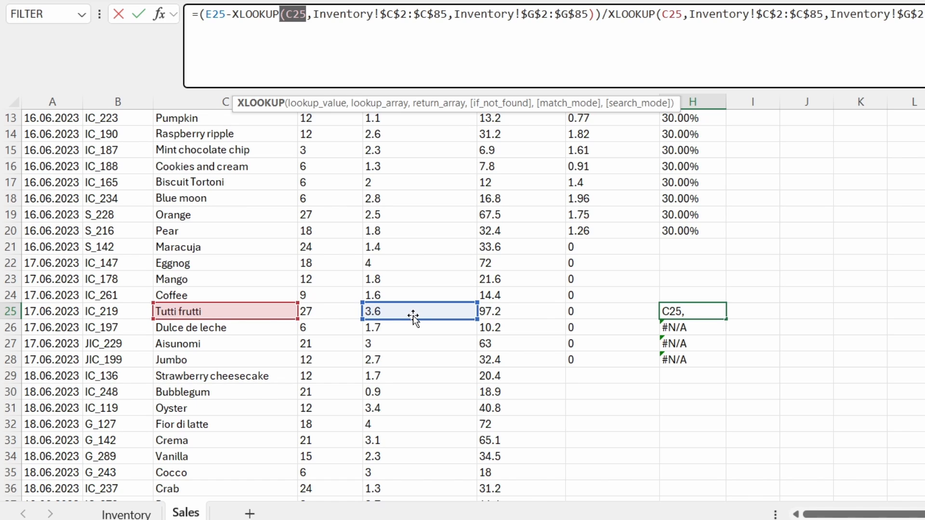
Check the Inventory prices, return to Sales and open H26's formula for editing
click(127, 514)
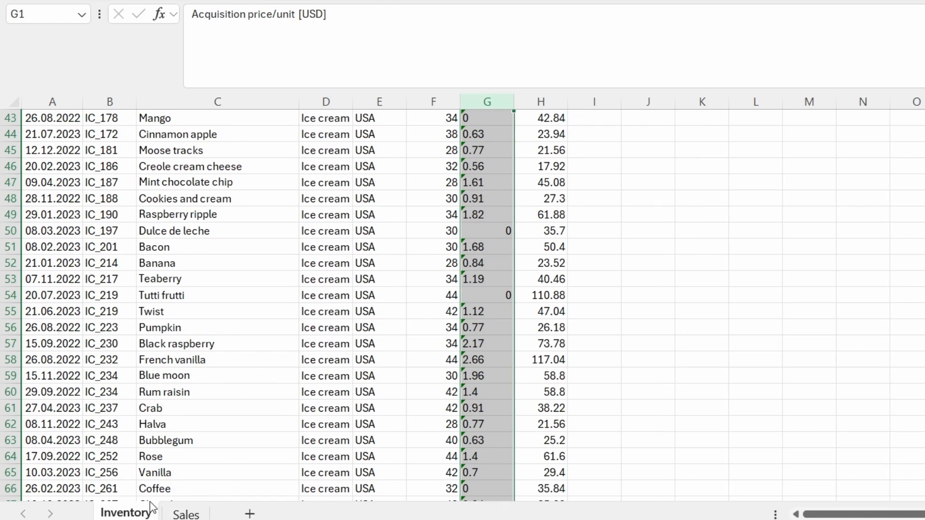
click(186, 514)
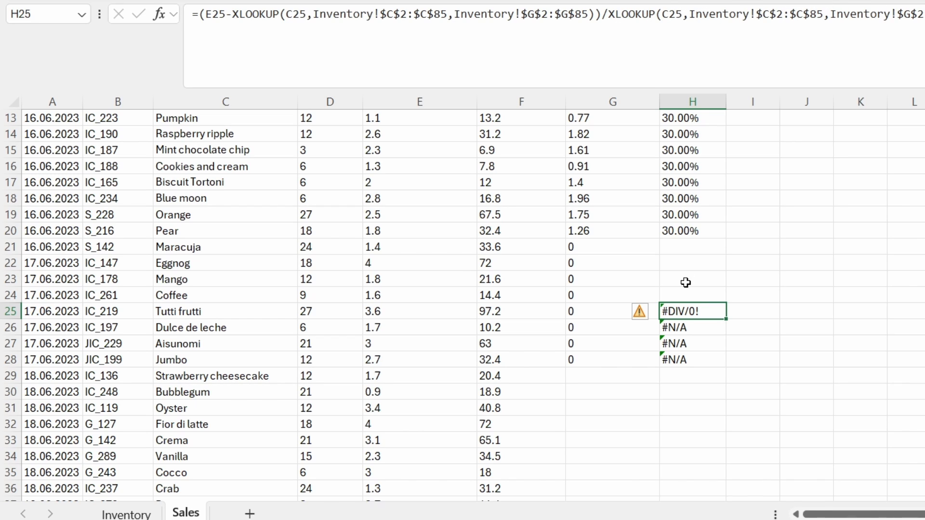
double_click(678, 328)
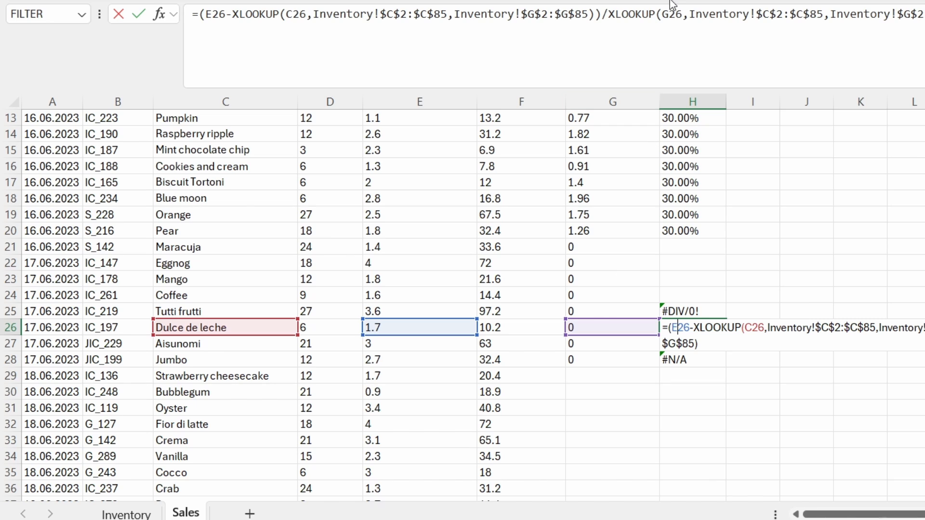
Change the G26 reference in H26's formula to C26 and fill it down to H28
click(670, 15)
key(BackSpace)
text(C)
key(Return)
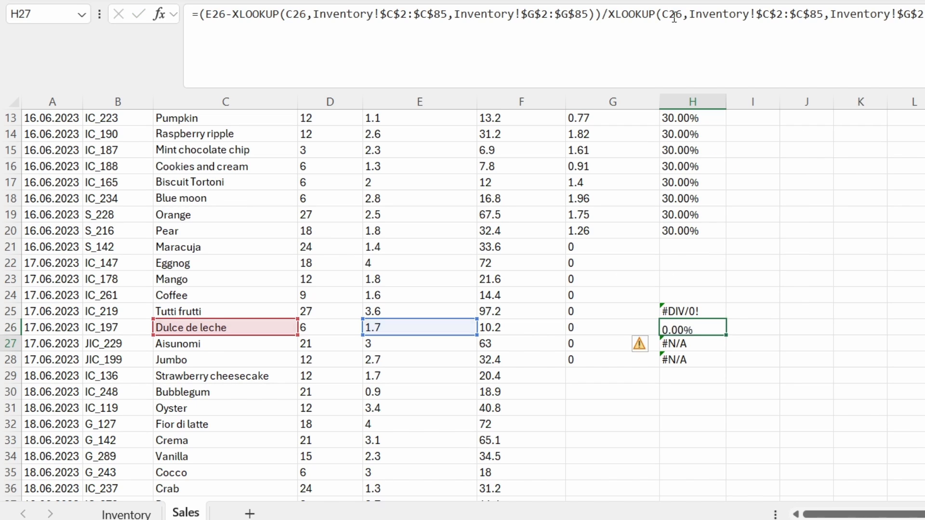
click(715, 328)
drag(726, 335, 726, 367)
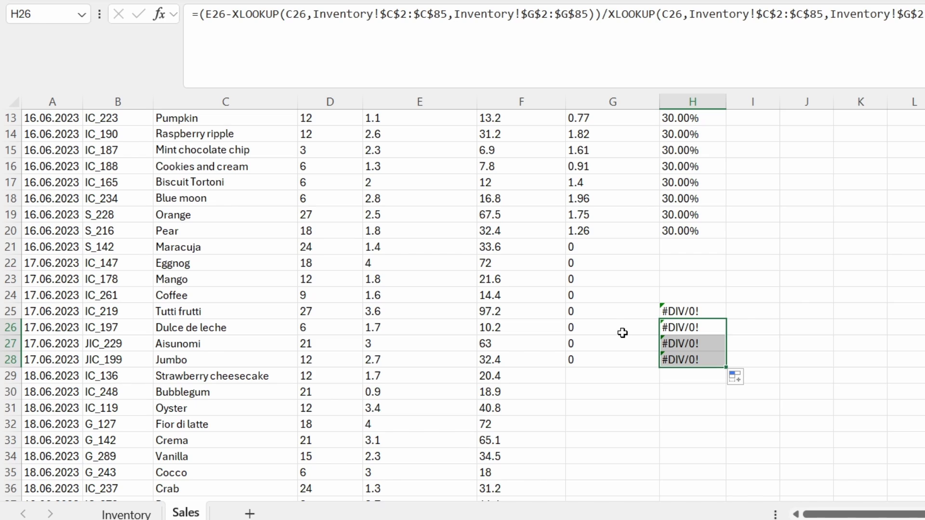
Copy H24's IFERROR margin formula down through H28 so the zero-price rows show blank
drag(610, 312, 614, 377)
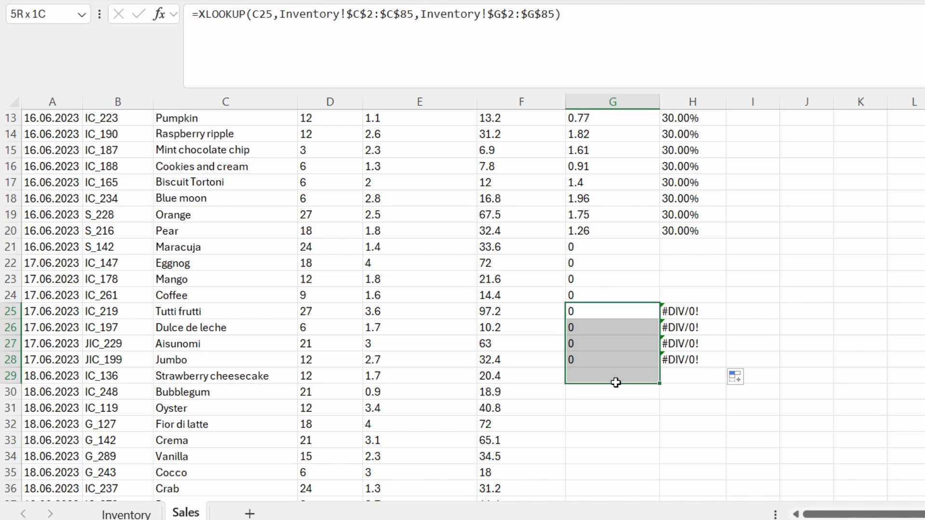
click(621, 315)
click(691, 311)
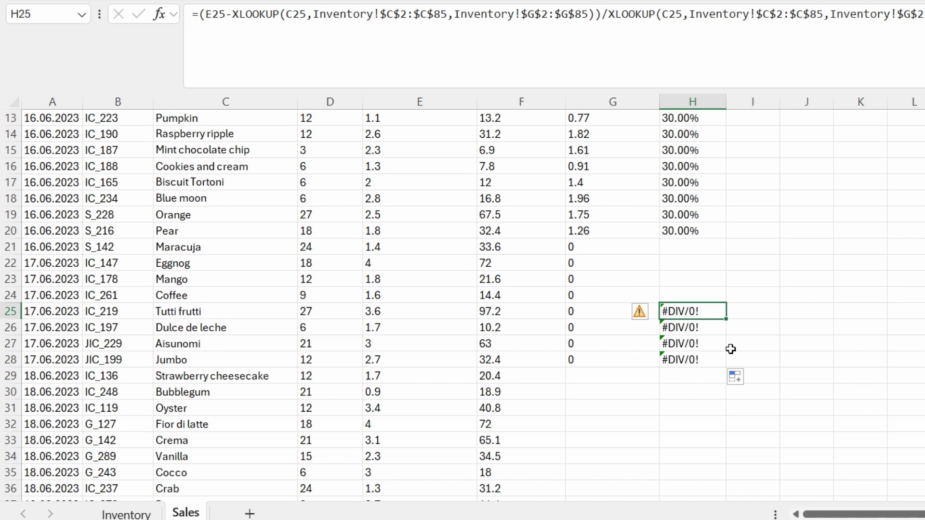
click(688, 290)
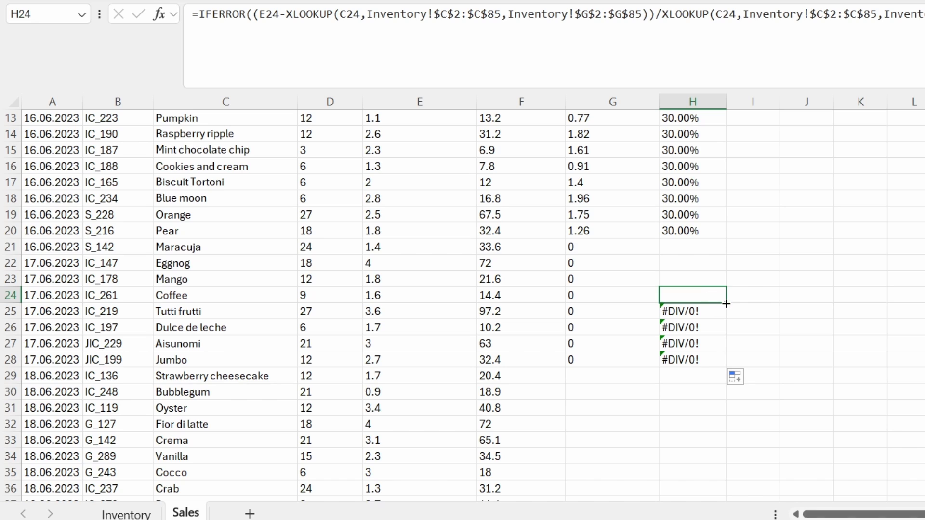
drag(726, 304, 726, 361)
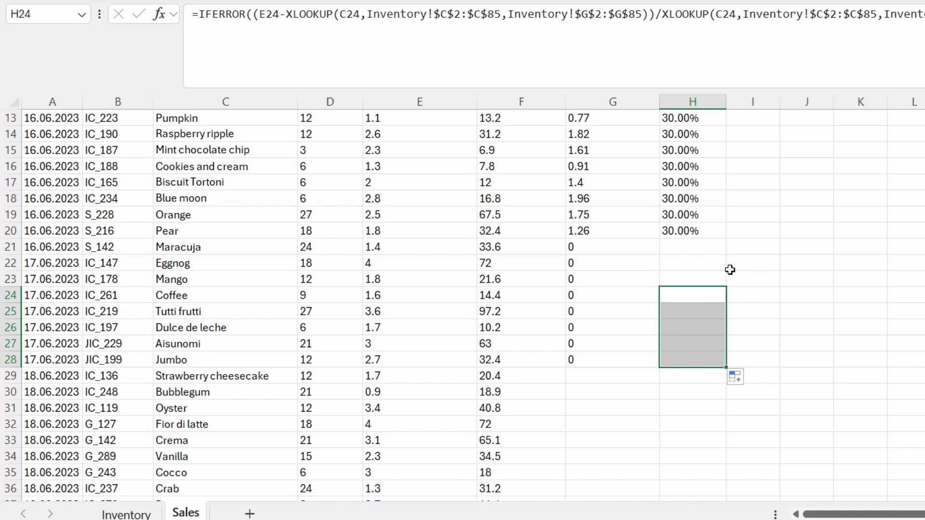
click(754, 327)
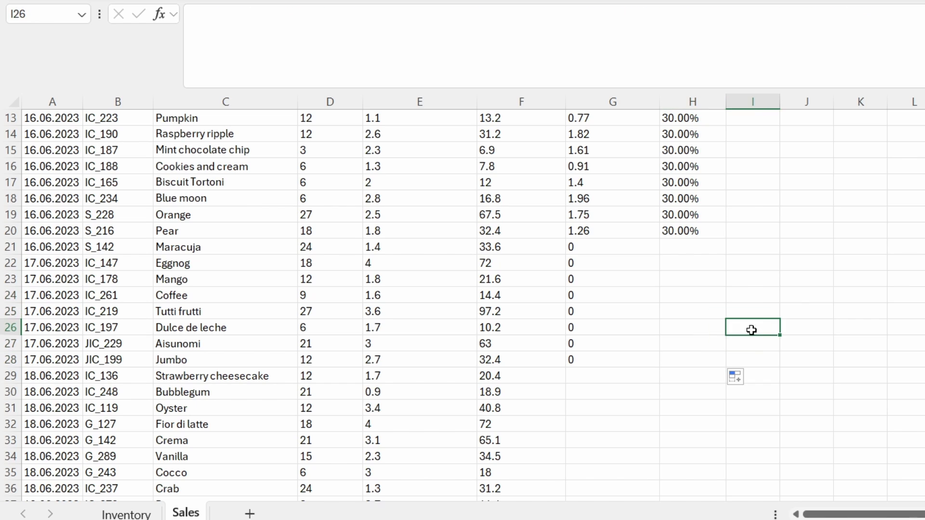
scroll(708, 373, up, 4)
scroll(709, 373, down, 1)
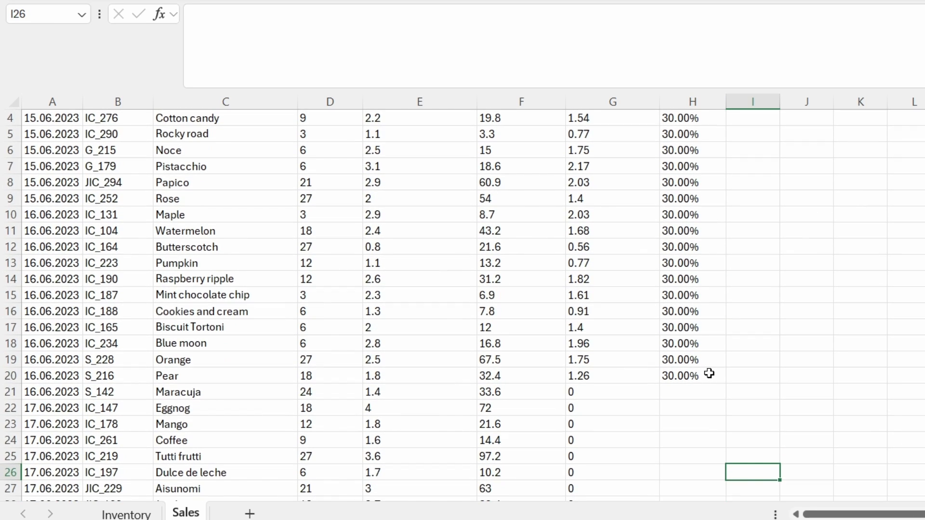
scroll(708, 374, down, 1)
drag(578, 343, 687, 451)
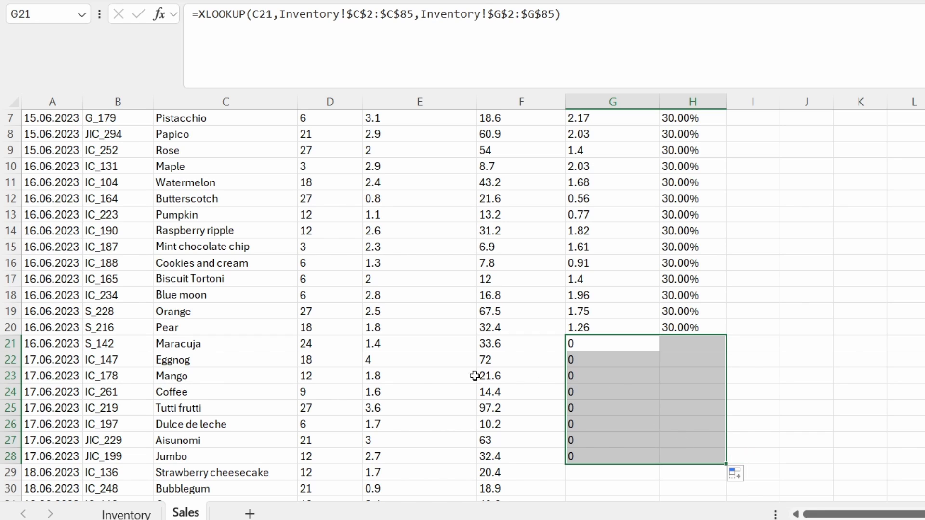
Delete Sales rows 21 to 28 (Maracuja to Jumbo) whose looked-up price is 0
drag(10, 344, 10, 457)
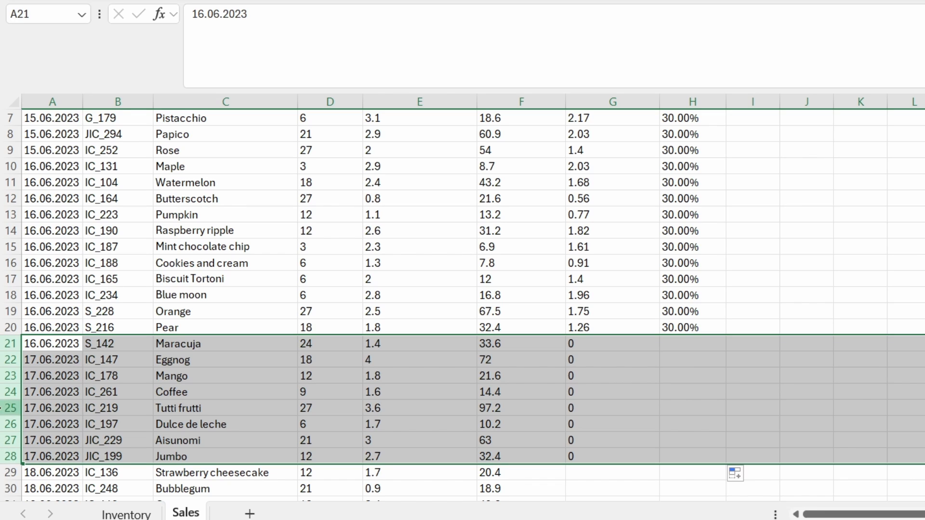
right_click(10, 375)
click(53, 239)
click(618, 330)
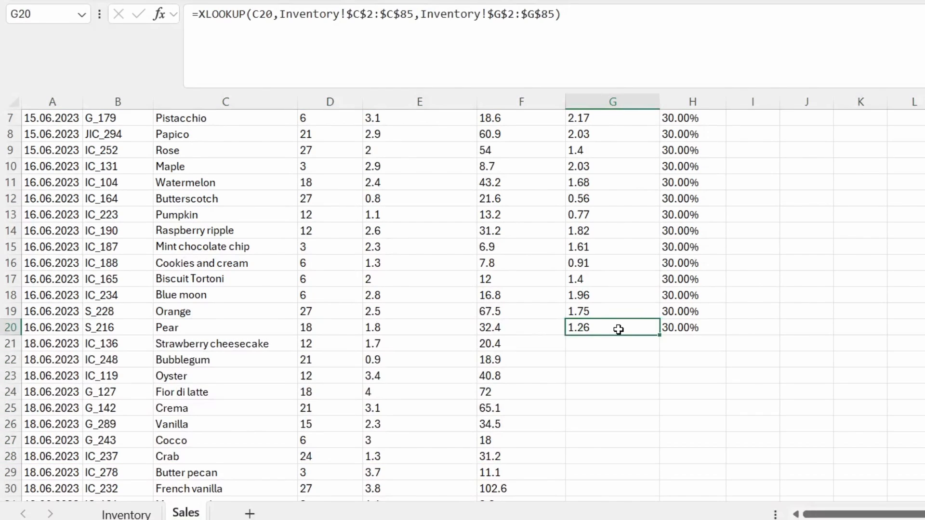